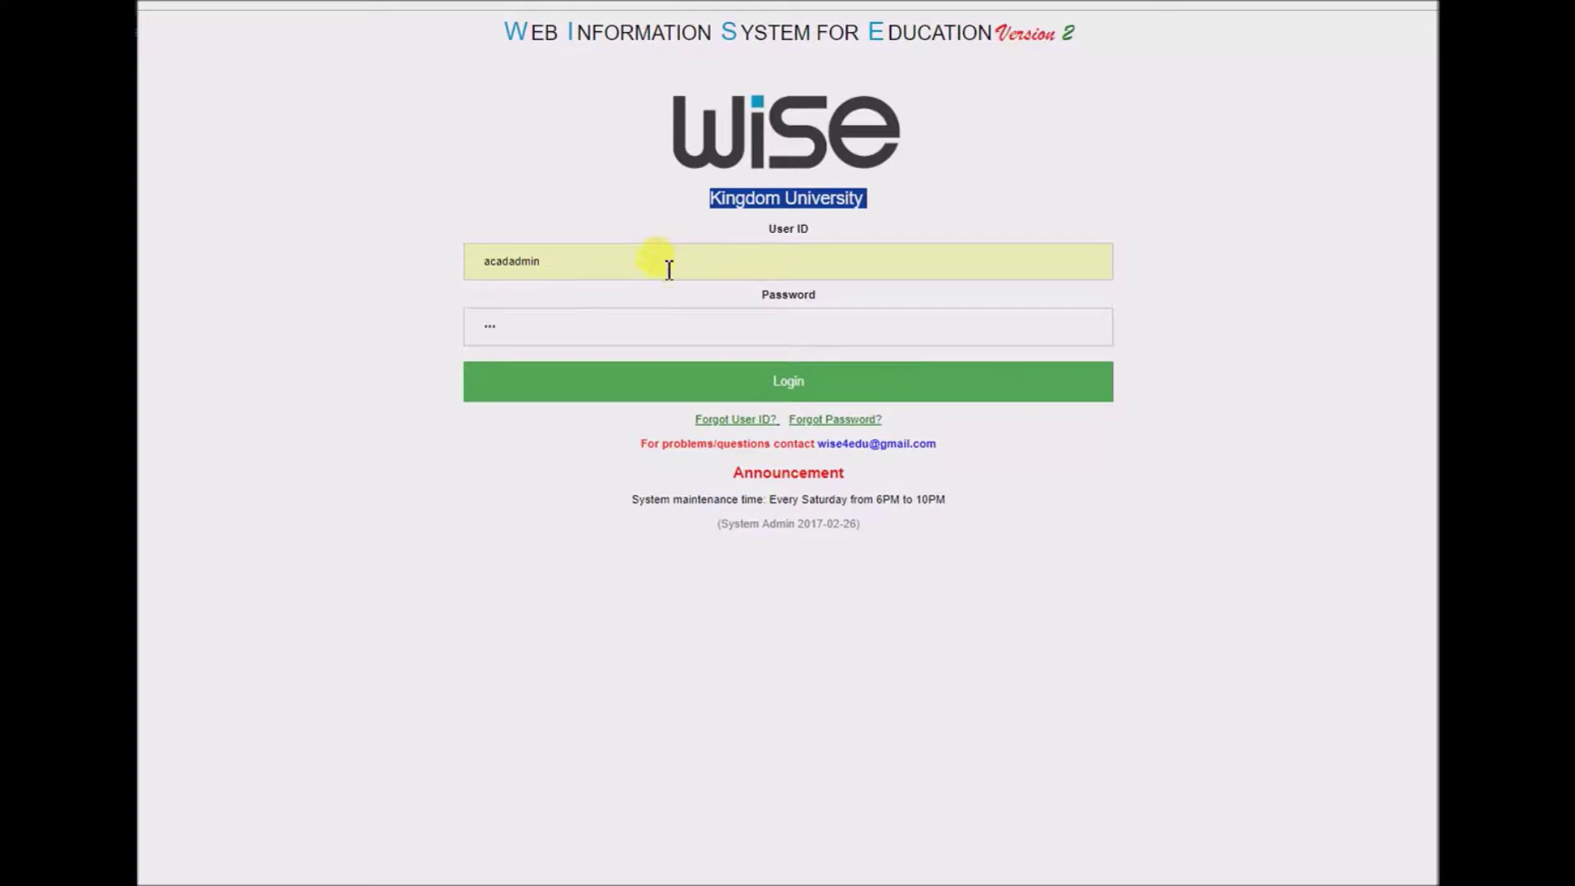
- Log in to the Kingdom University admin site with the academic admin's user ID and password
left_click(616, 382)
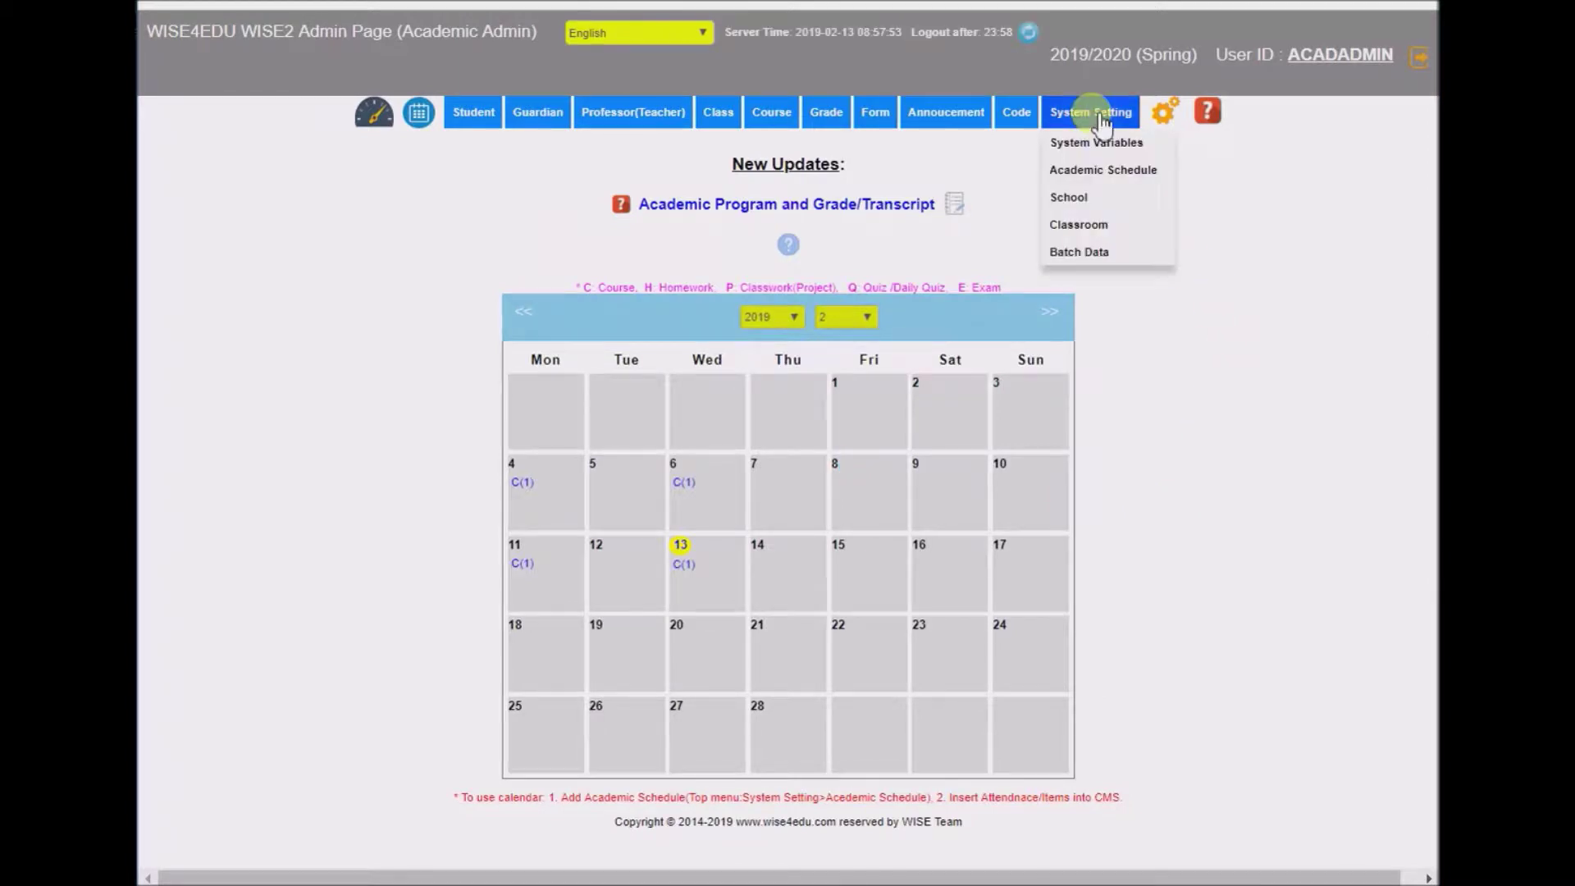
- Go to the System Variables settings page under System Setting
left_click(1117, 145)
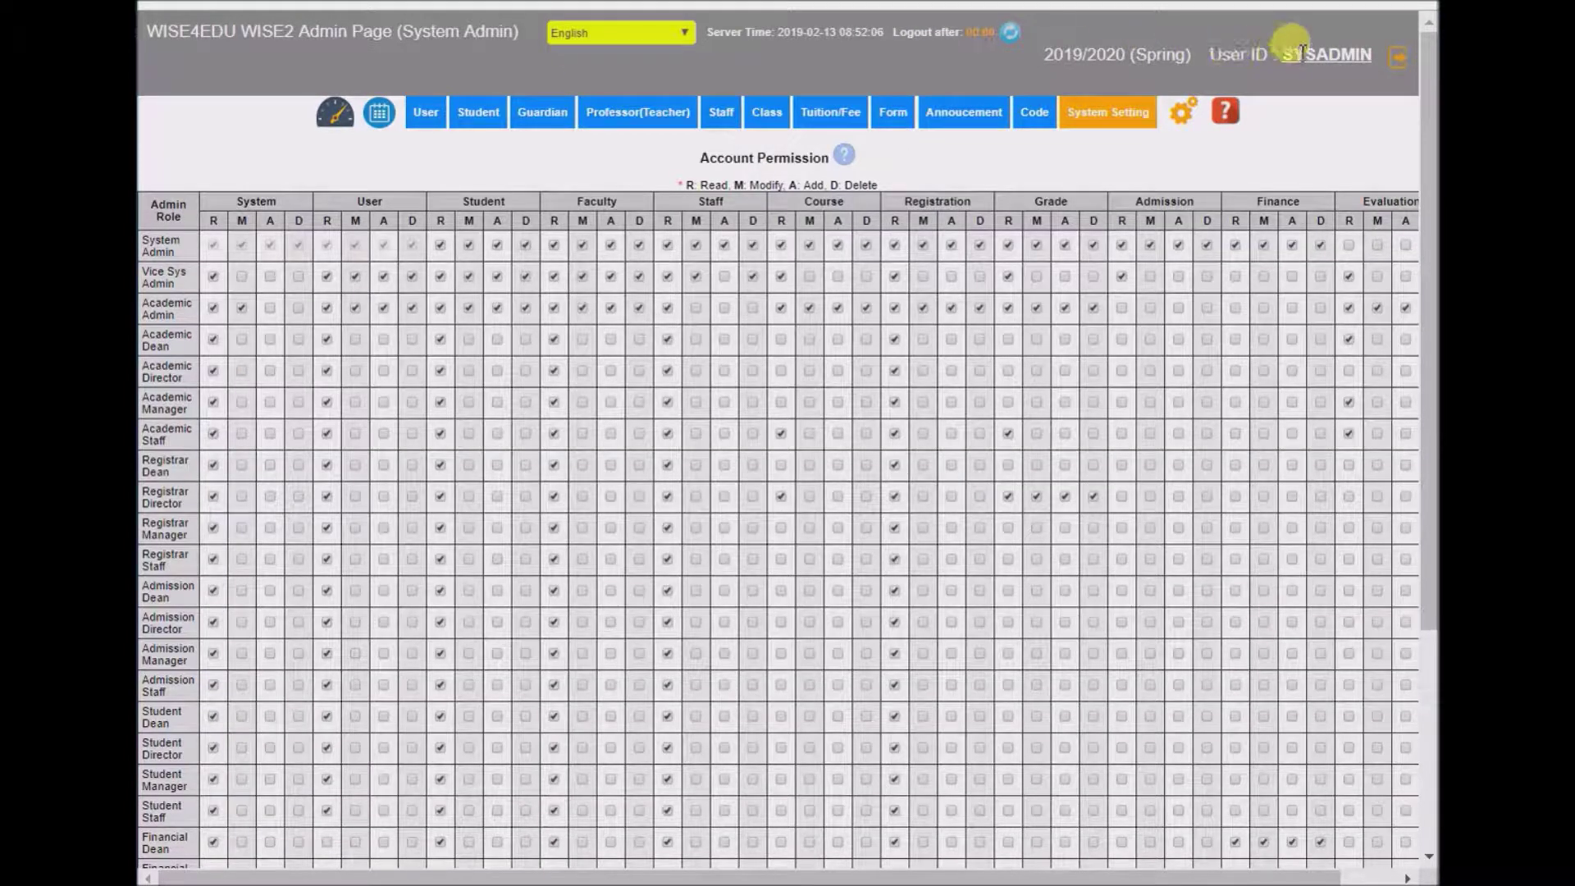
- In Account Permission, keep Academic Admin's Evaluation read right and let Academic Dean add evaluations
left_click(1125, 129)
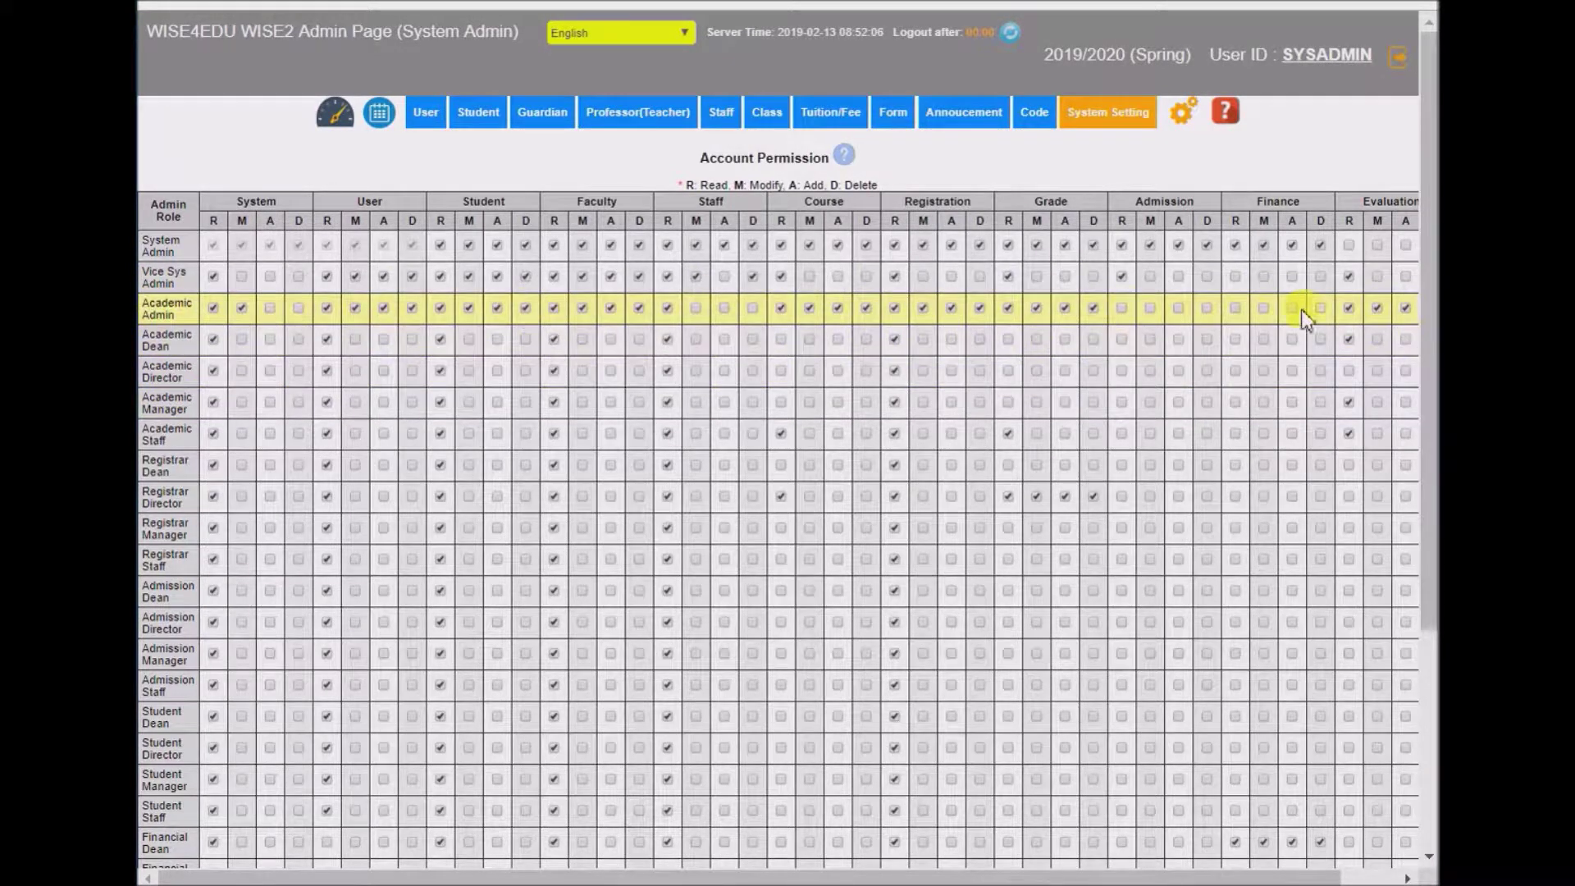
left_click(1350, 311)
left_click(1350, 311)
left_click_drag(1276, 873, 1238, 878)
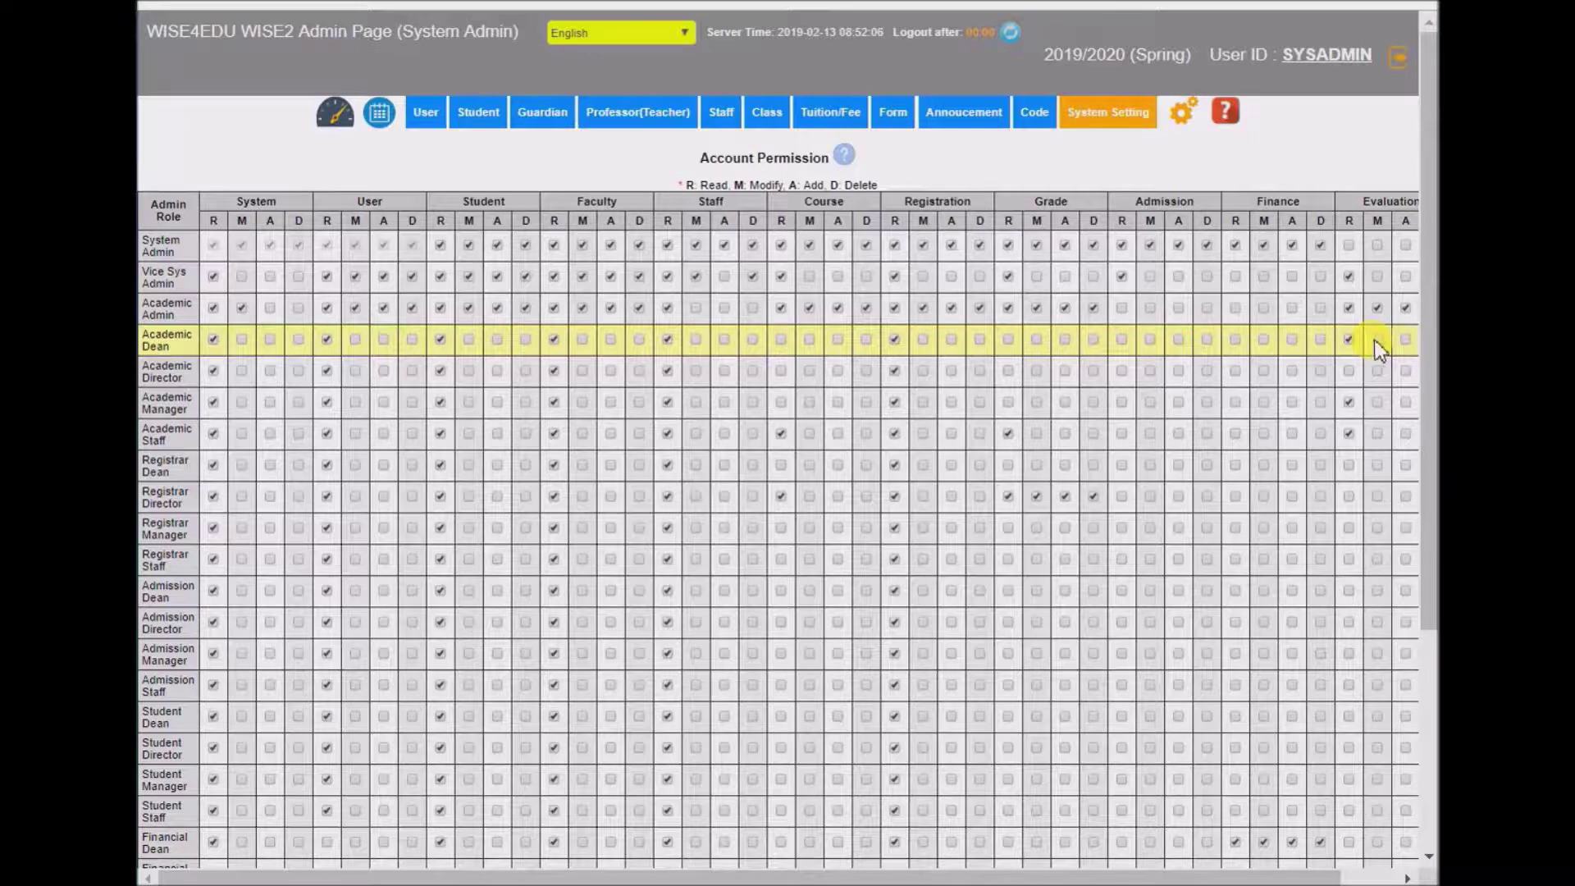
left_click(1404, 340)
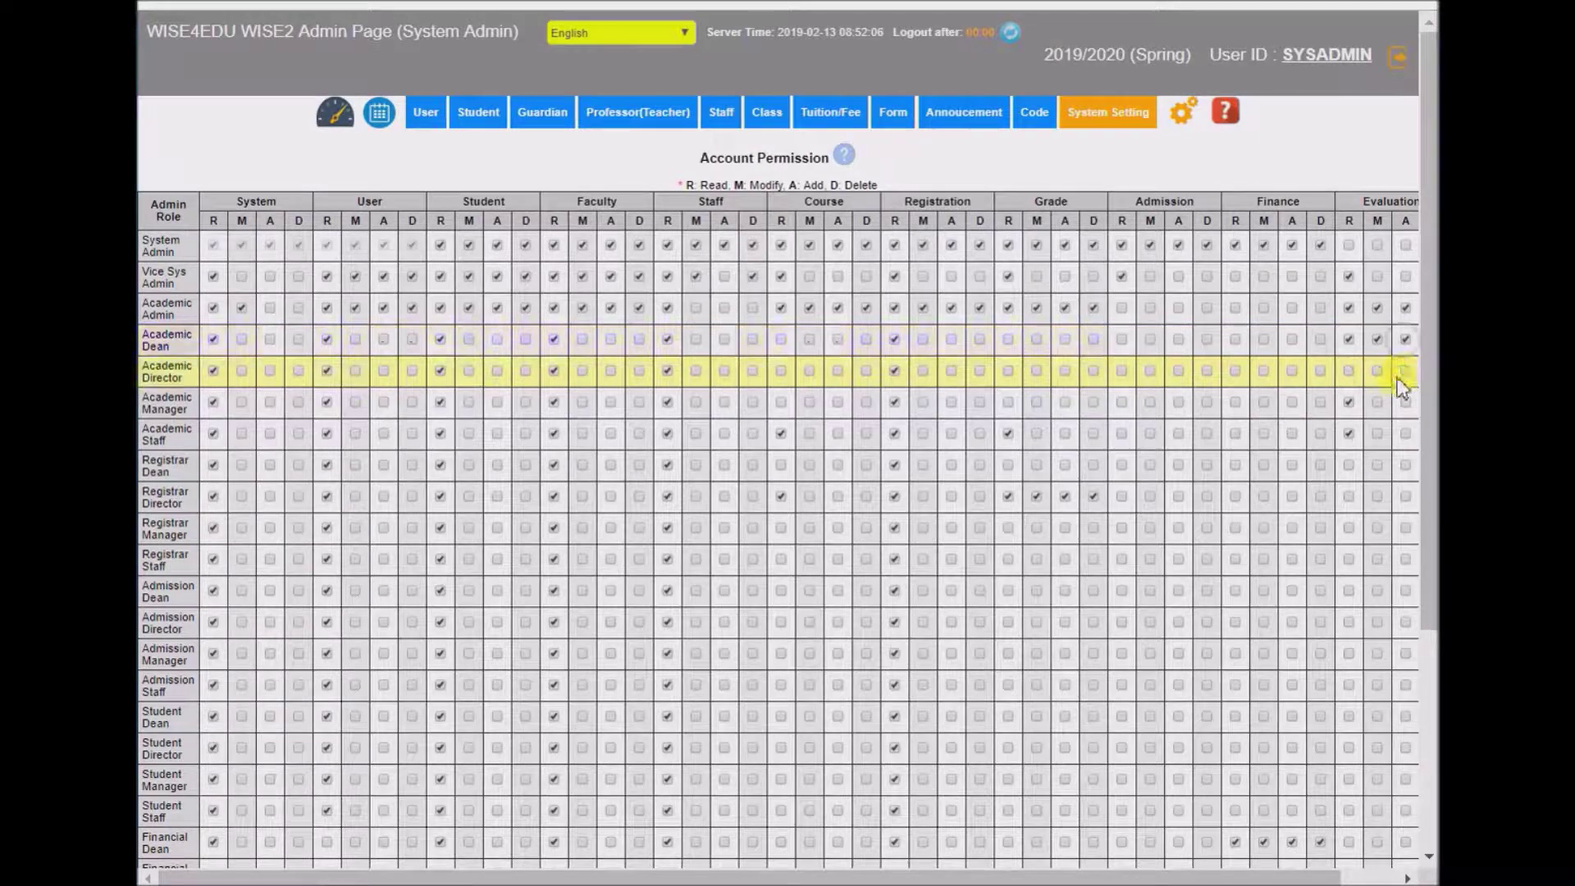
- Grant Director read/add, Manager and Vice Sys Admin read, drop Staff read, and let Academic Admin add courses
left_click(1350, 371)
left_click(1406, 370)
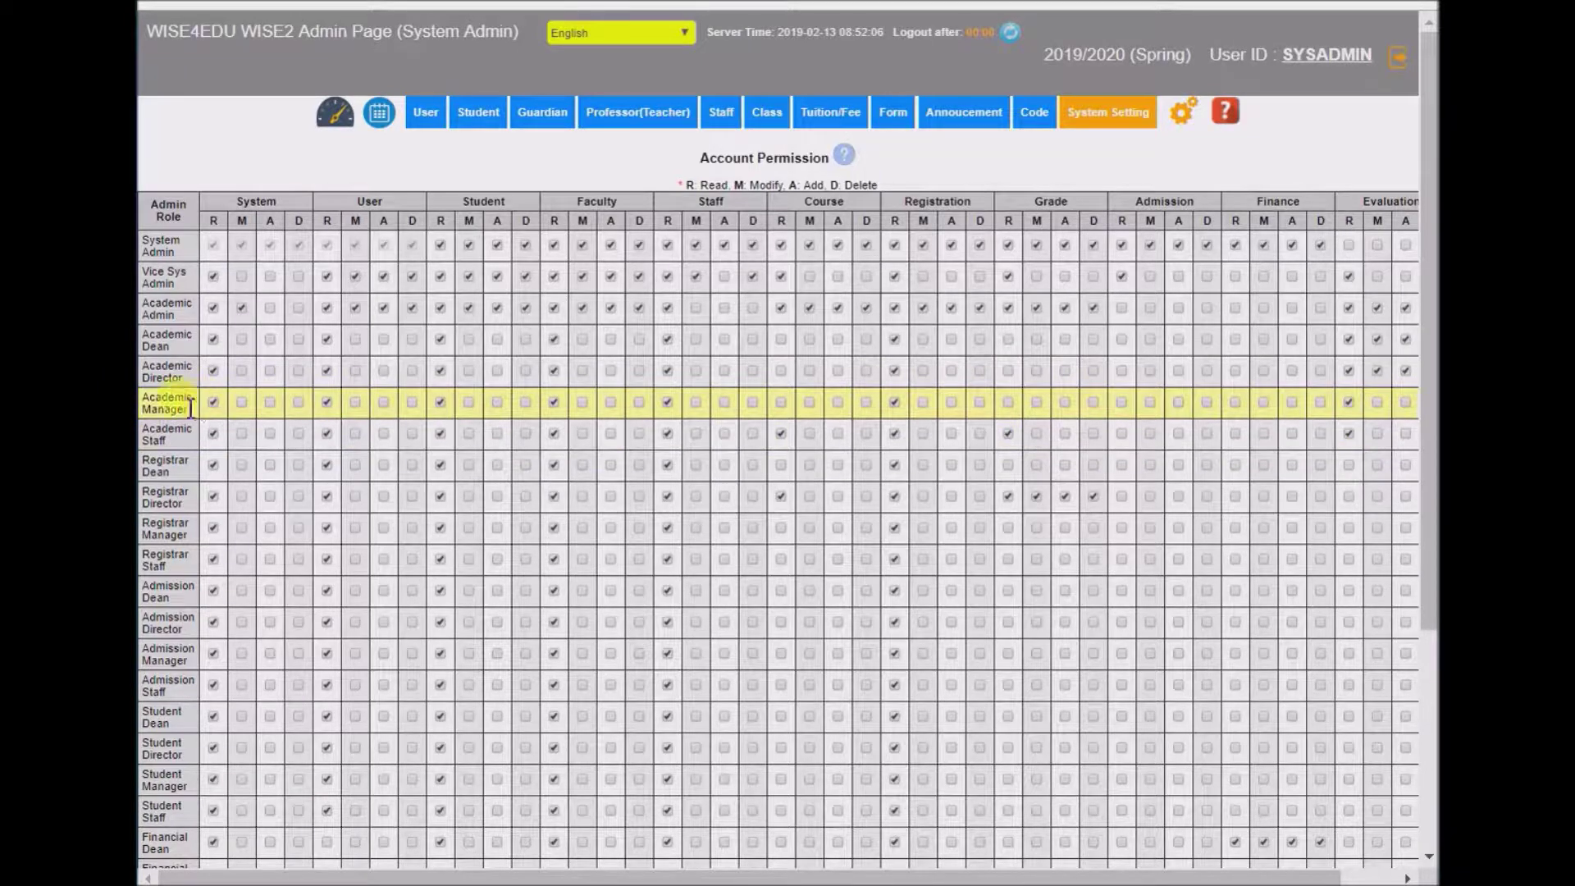
left_click(1349, 407)
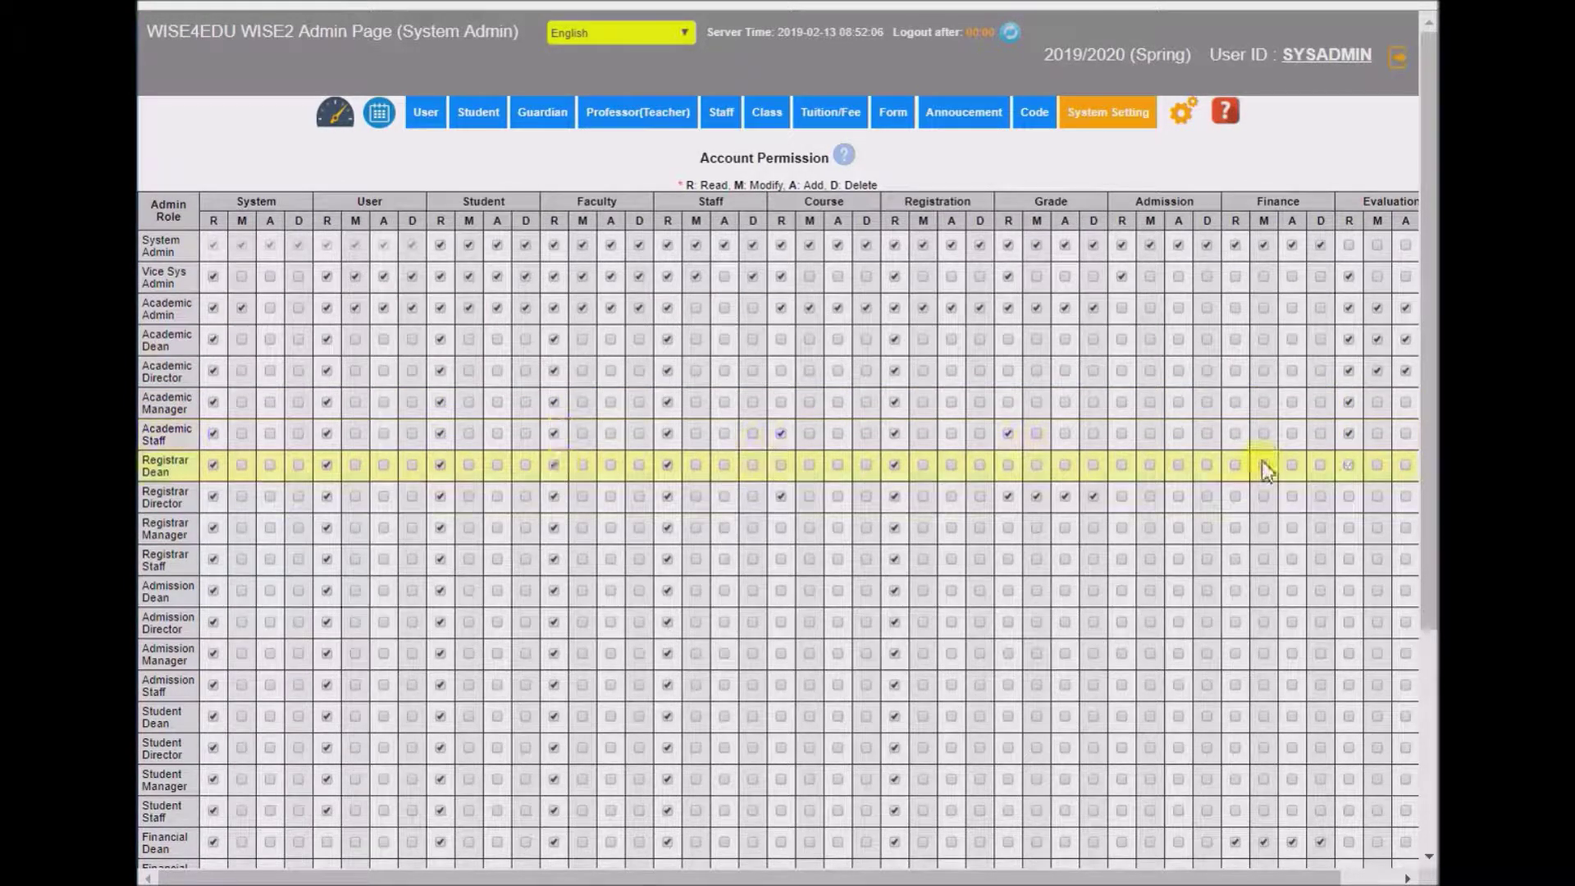
left_click(1348, 435)
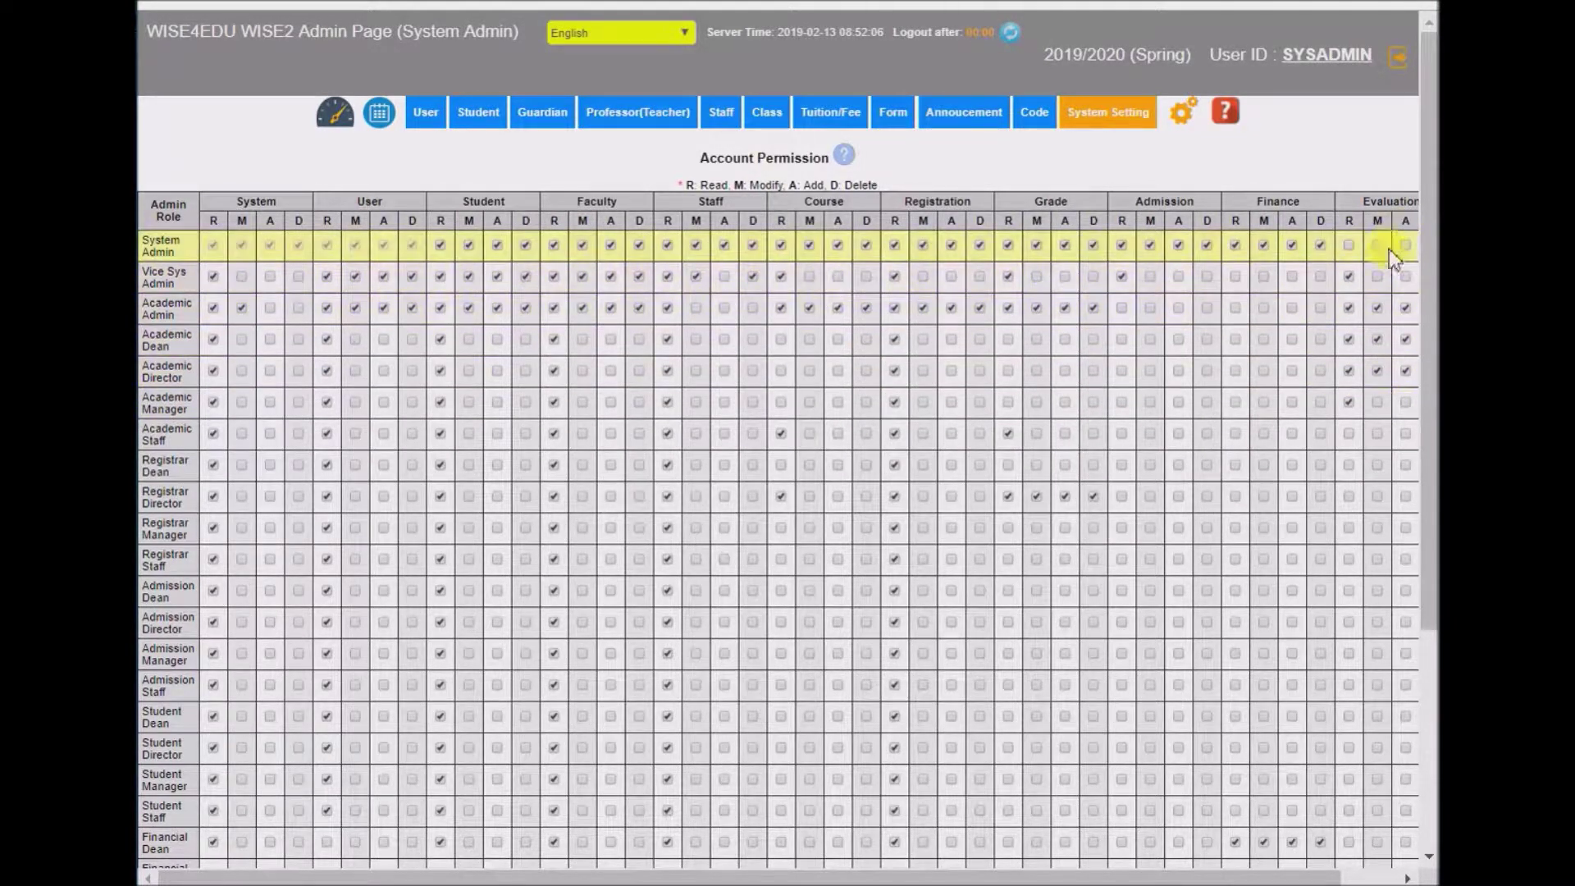
left_click(1348, 276)
left_click(835, 307)
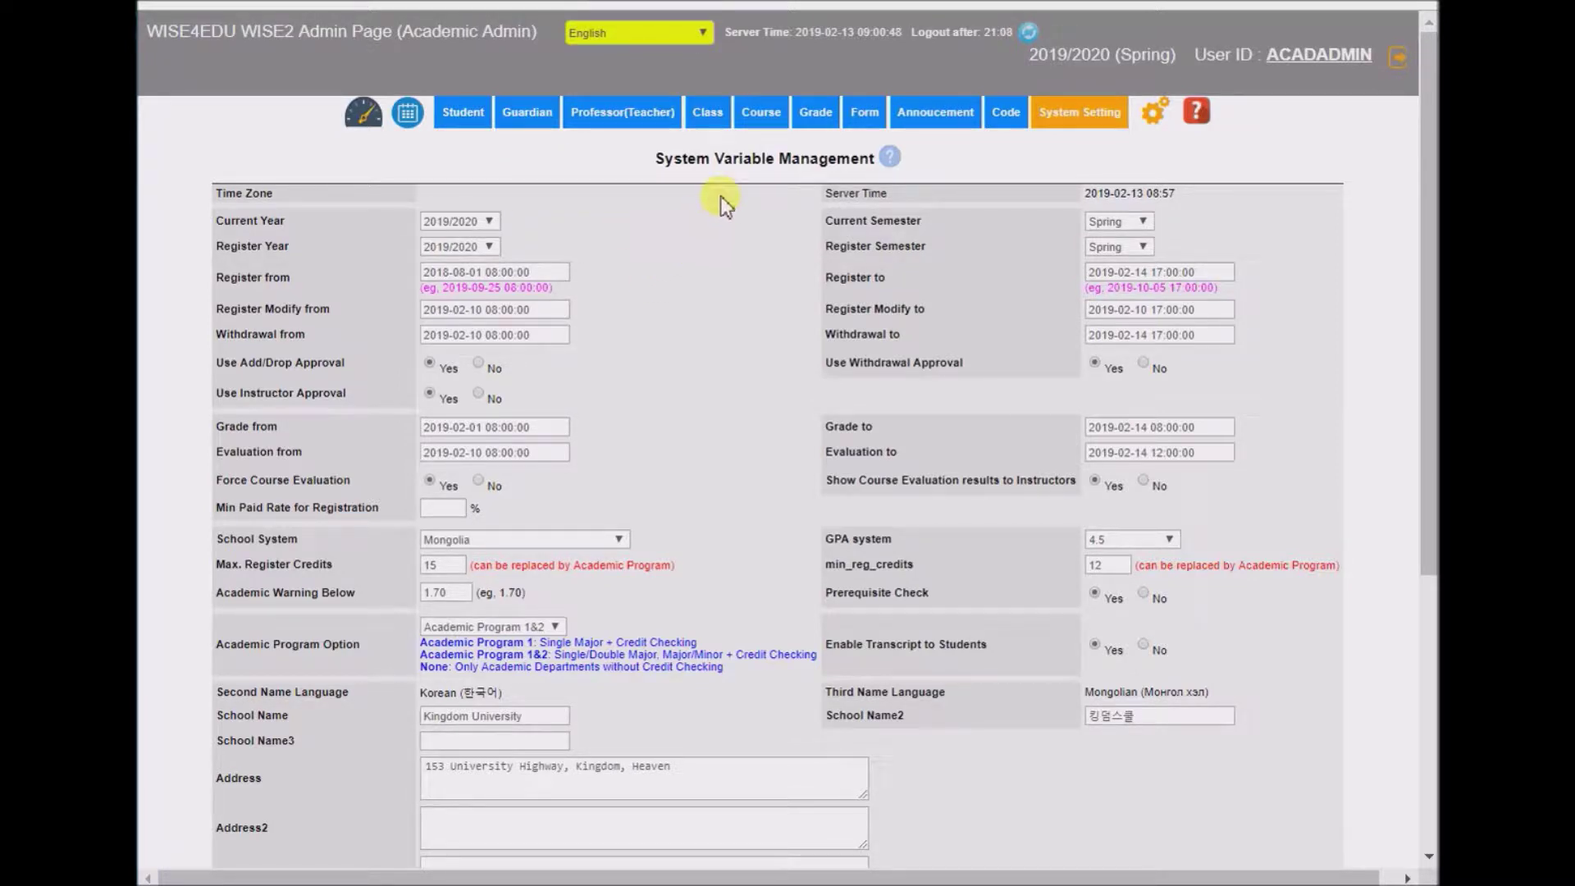
- Show the Course Evaluation Questions template, and Academic Code Management in a second tab
mouse_move(756, 123)
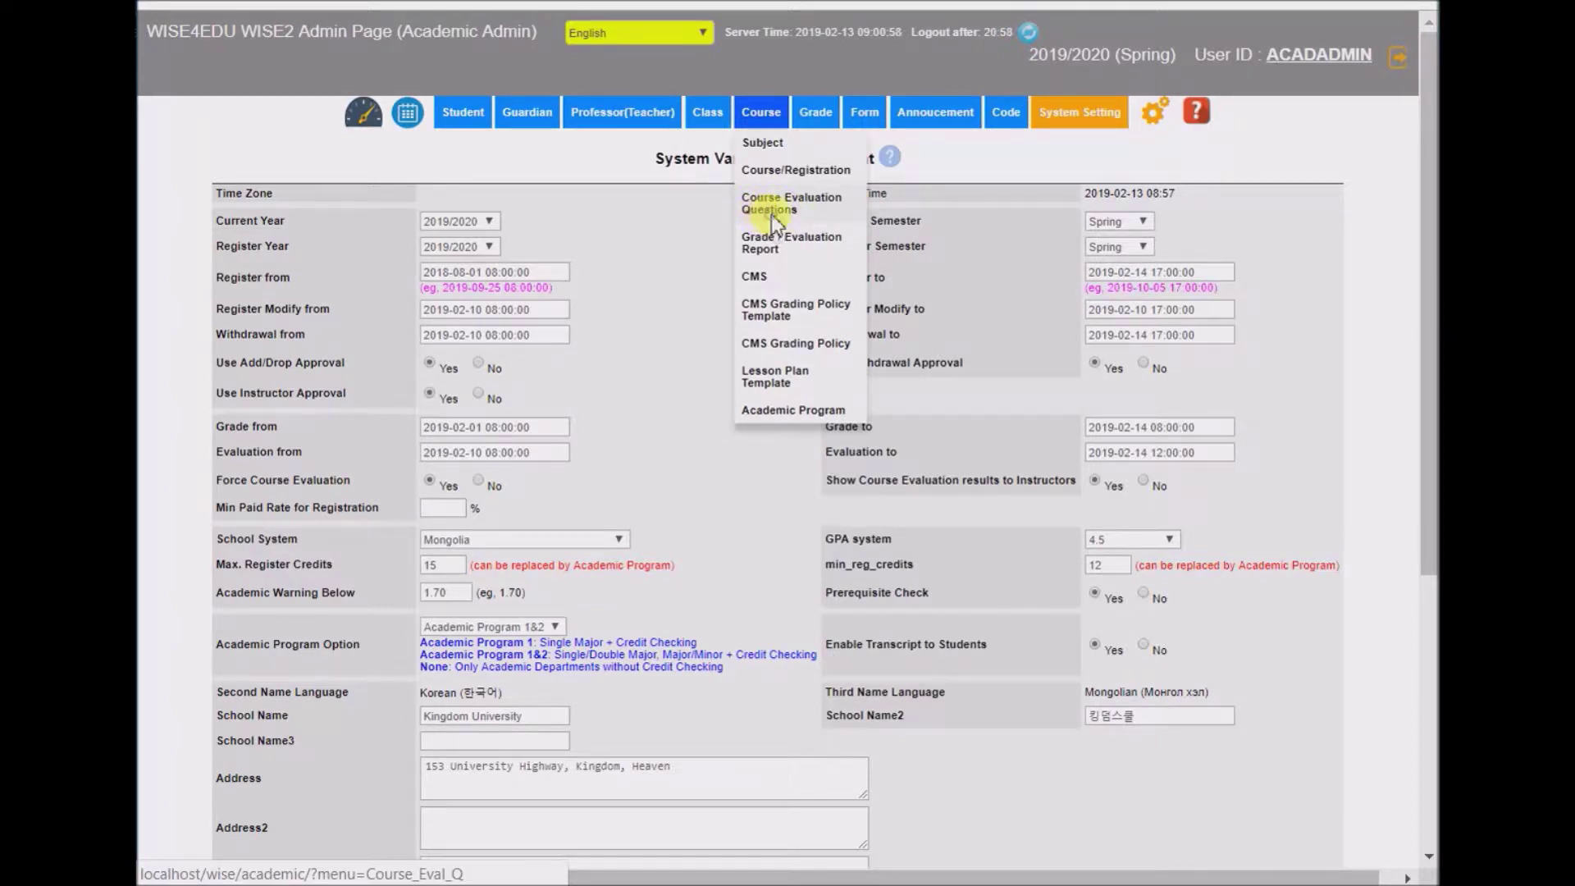
left_click(771, 215)
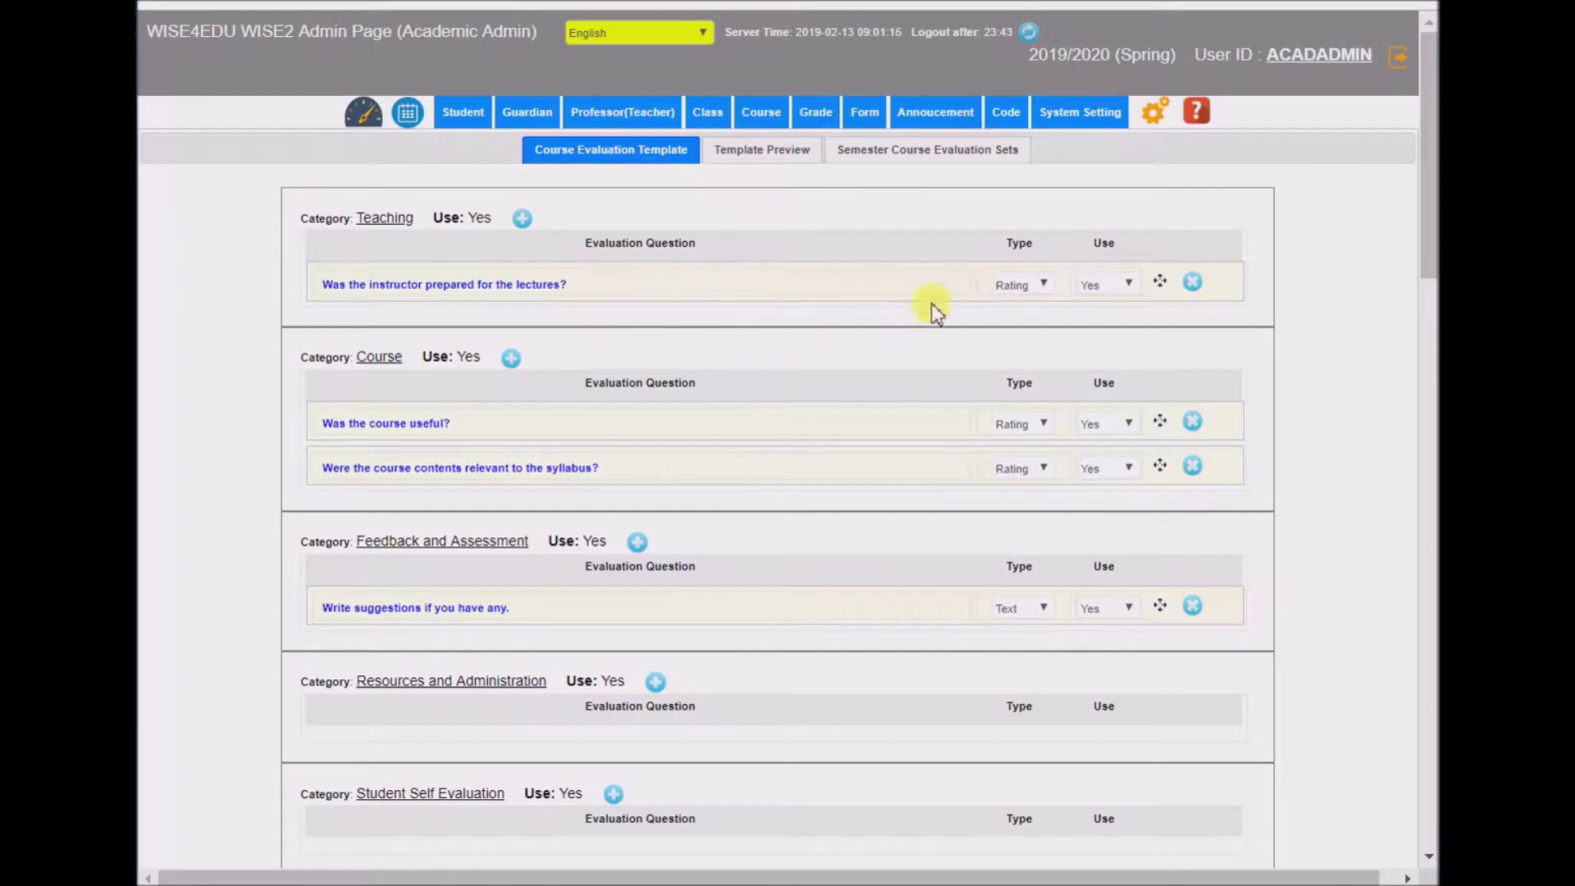
left_click(994, 115)
right_click(1035, 171)
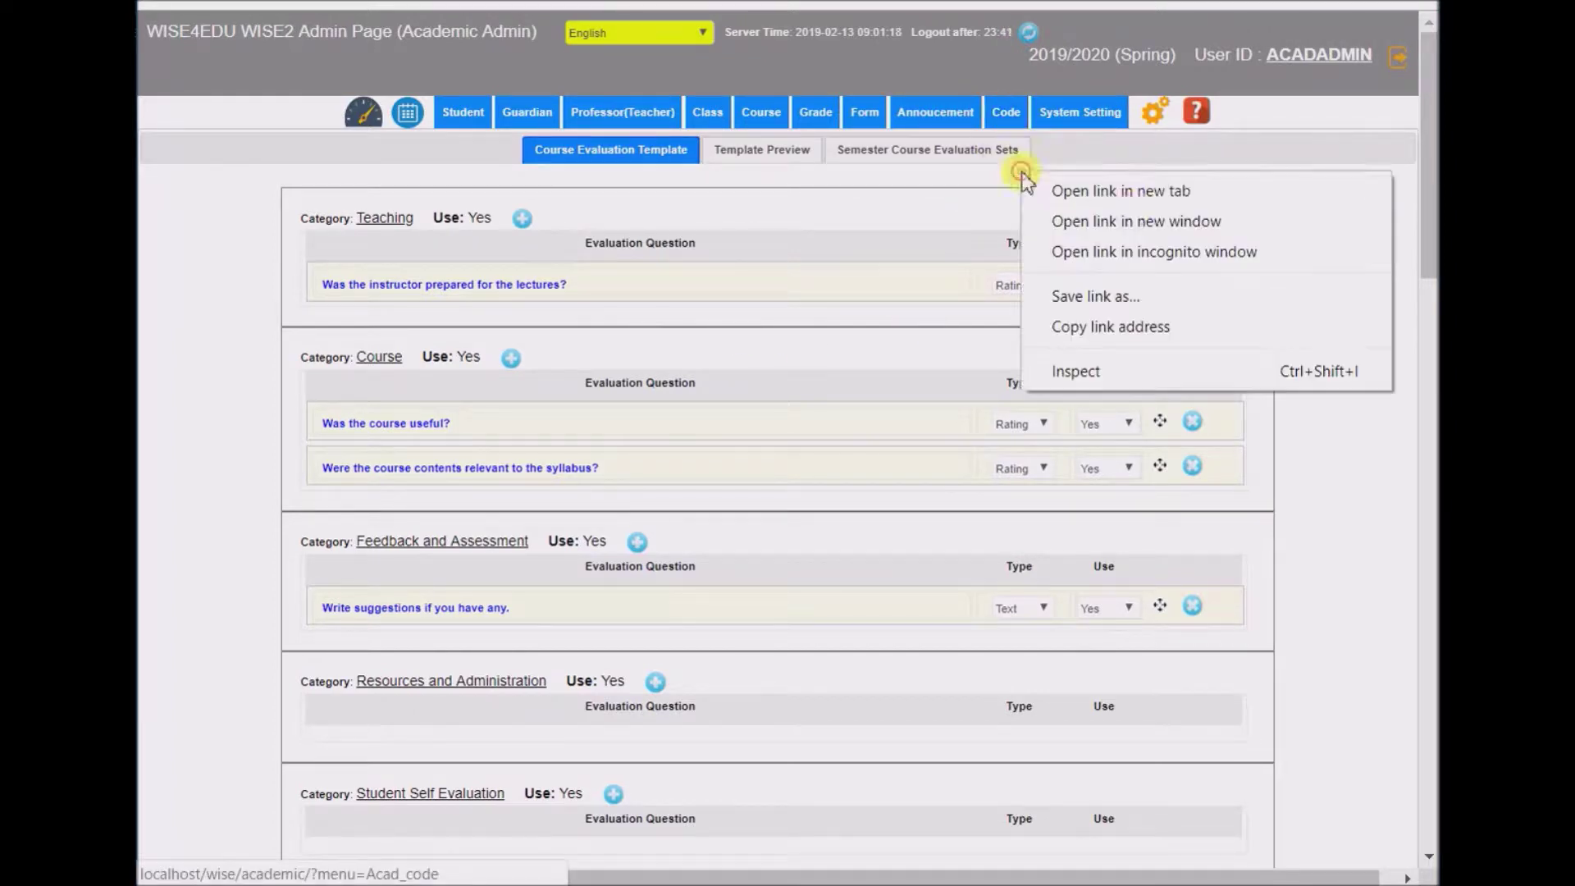
left_click(1122, 197)
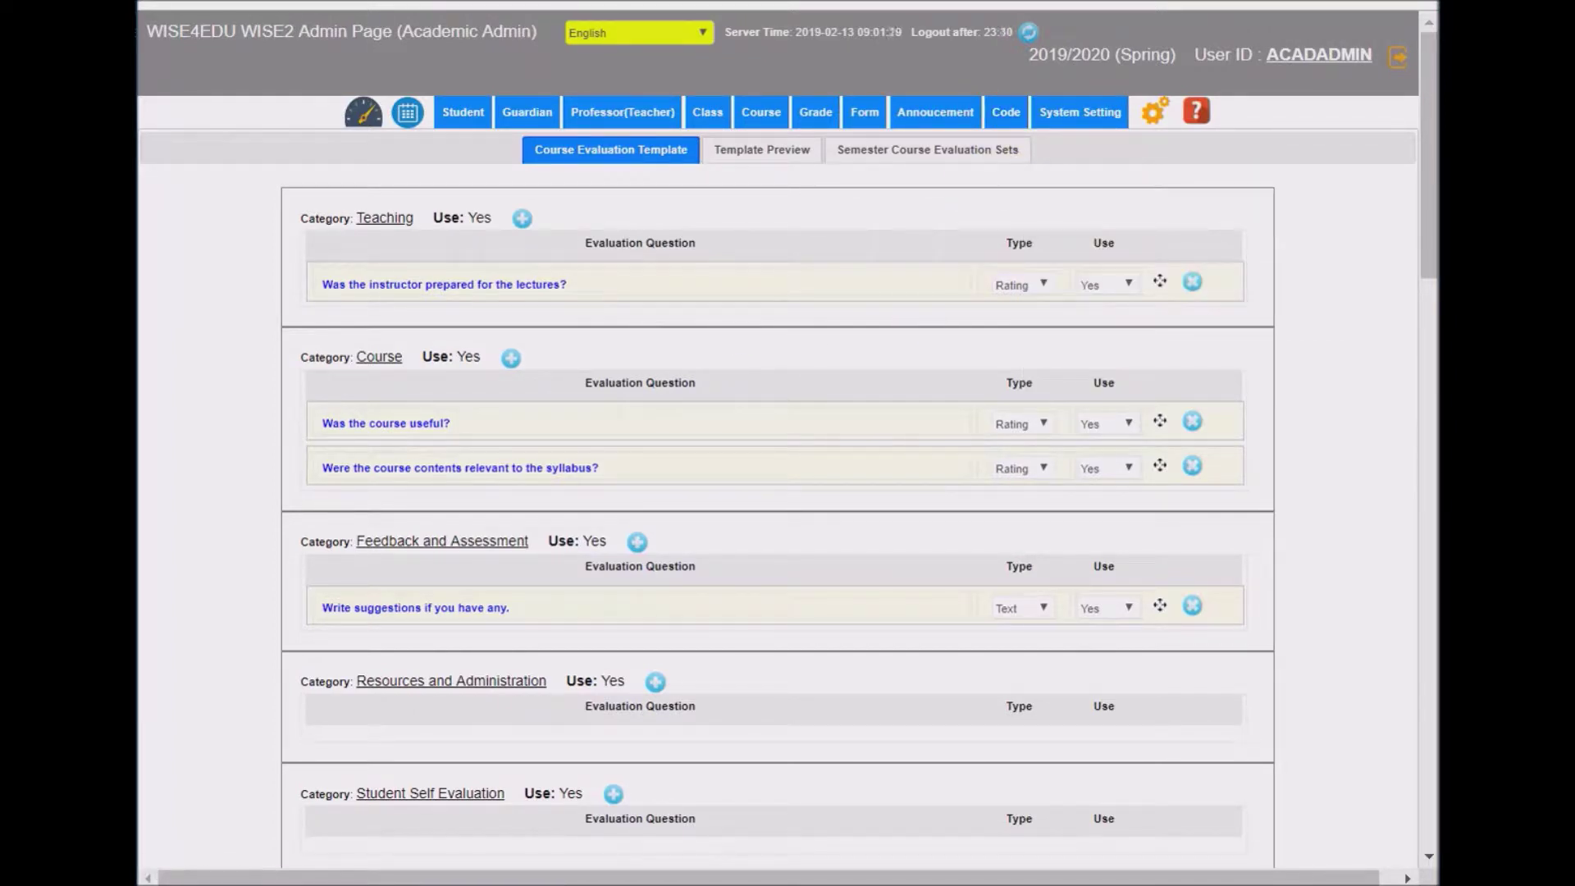
key("ctrl+Tab")
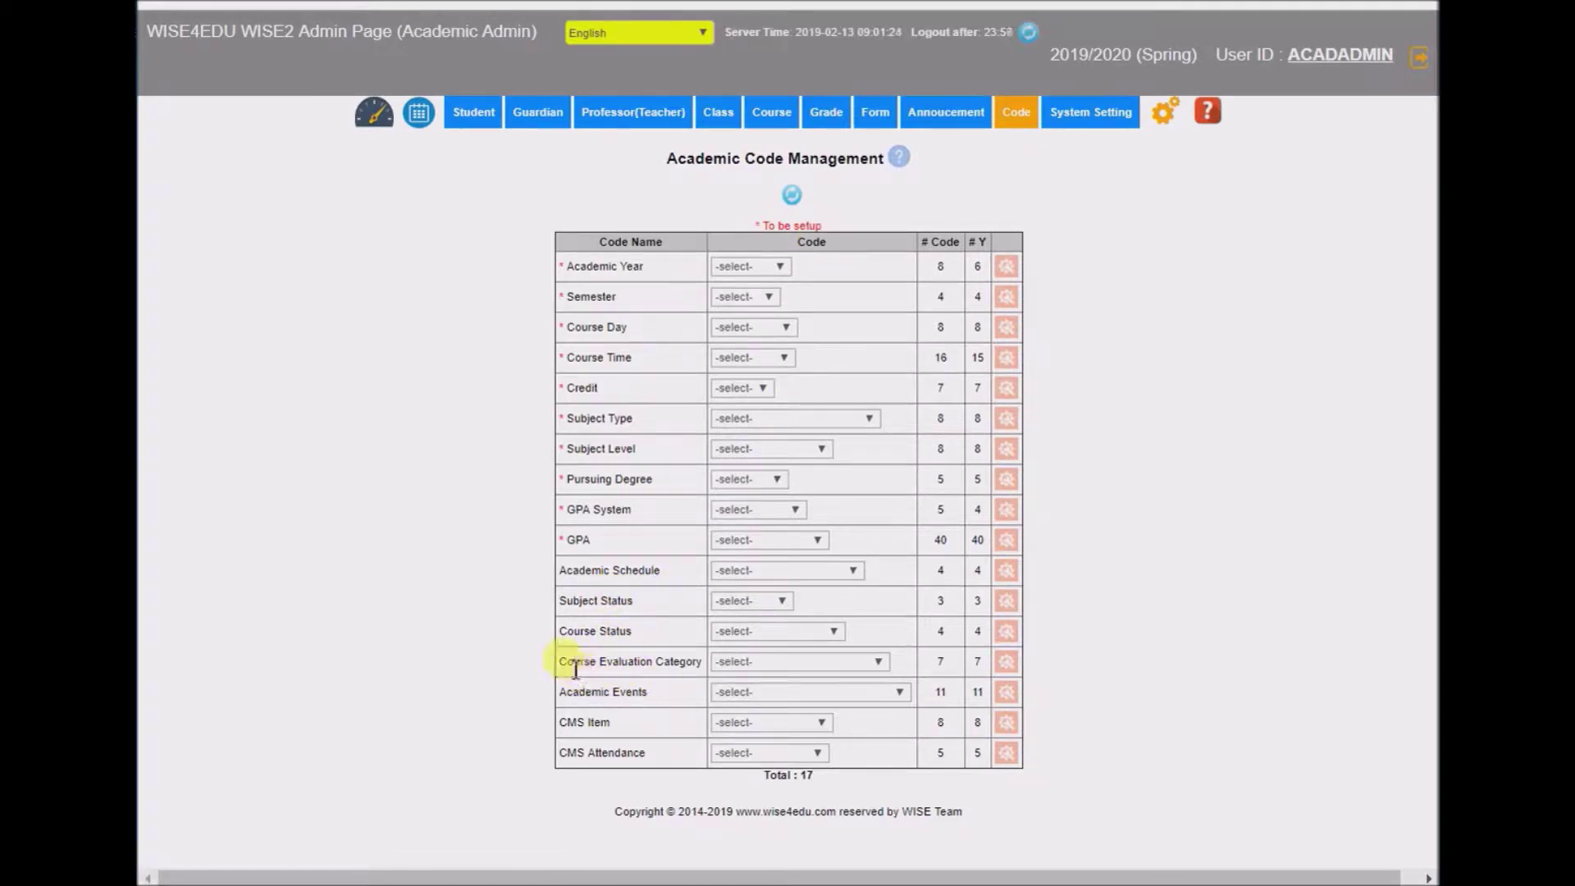
- Show the Course Evaluation Category code settings to review its codes
left_click(1007, 661)
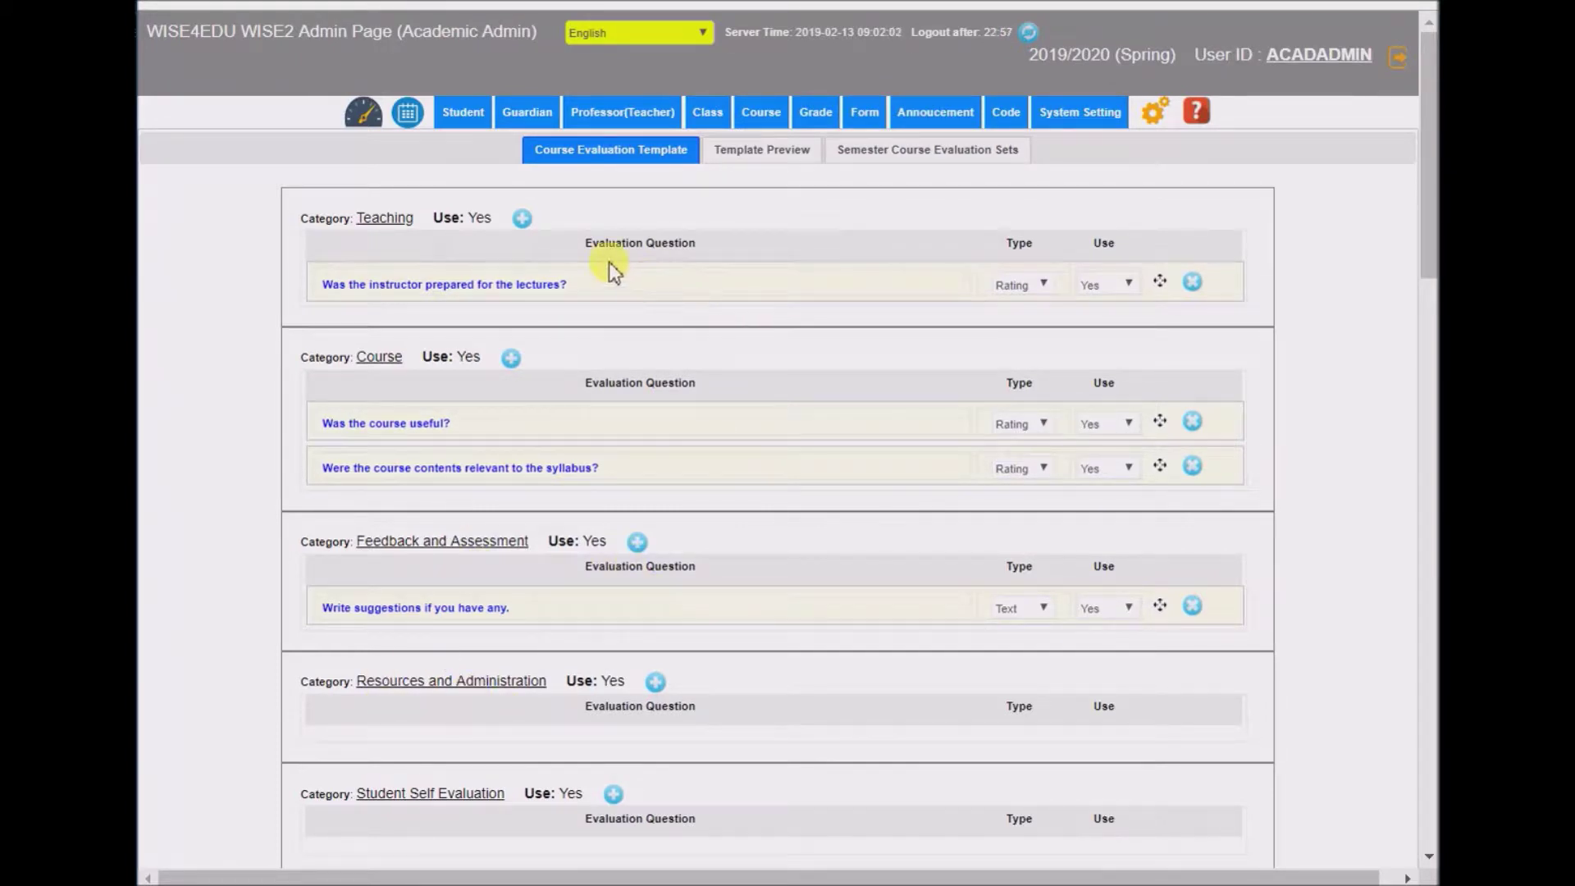
- Start a new Teaching question with Type set to Rating and Usage set to Yes
left_click(522, 218)
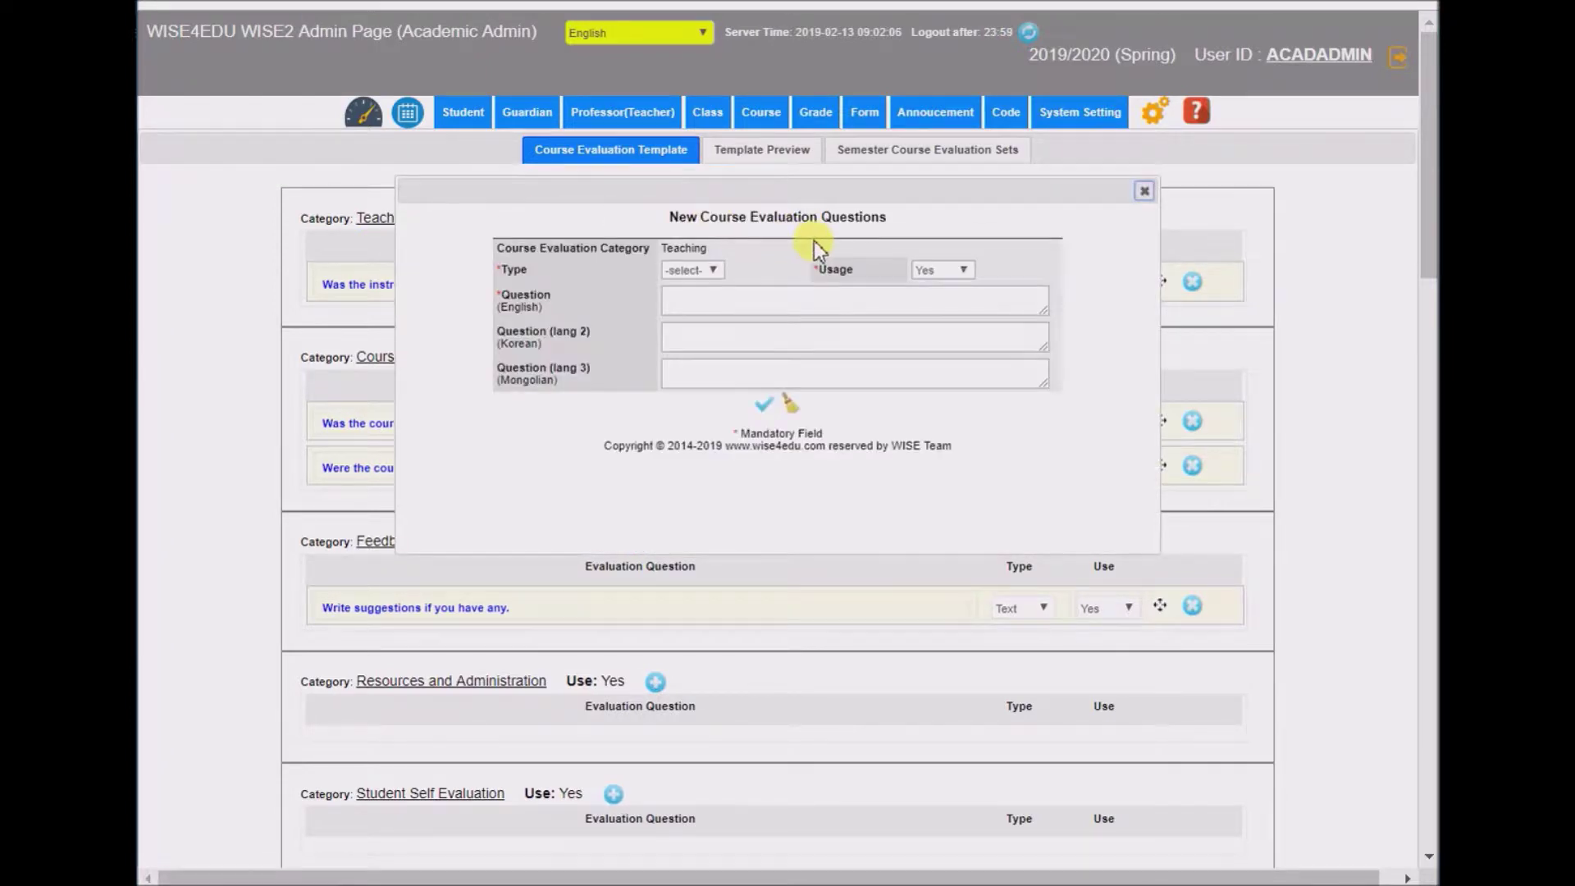
left_click(696, 268)
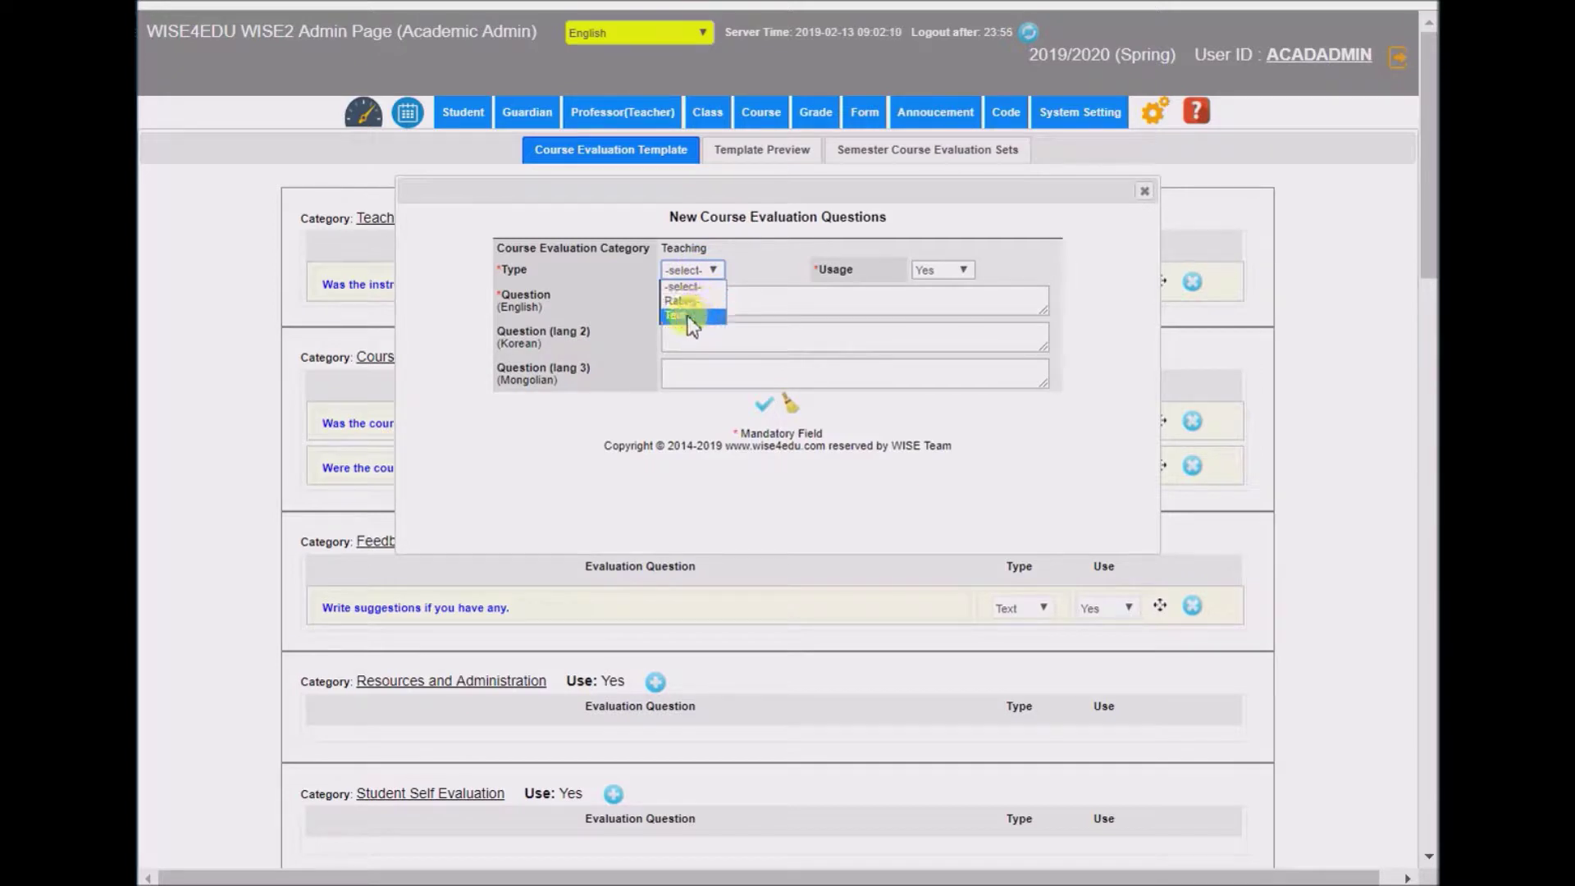
left_click(689, 301)
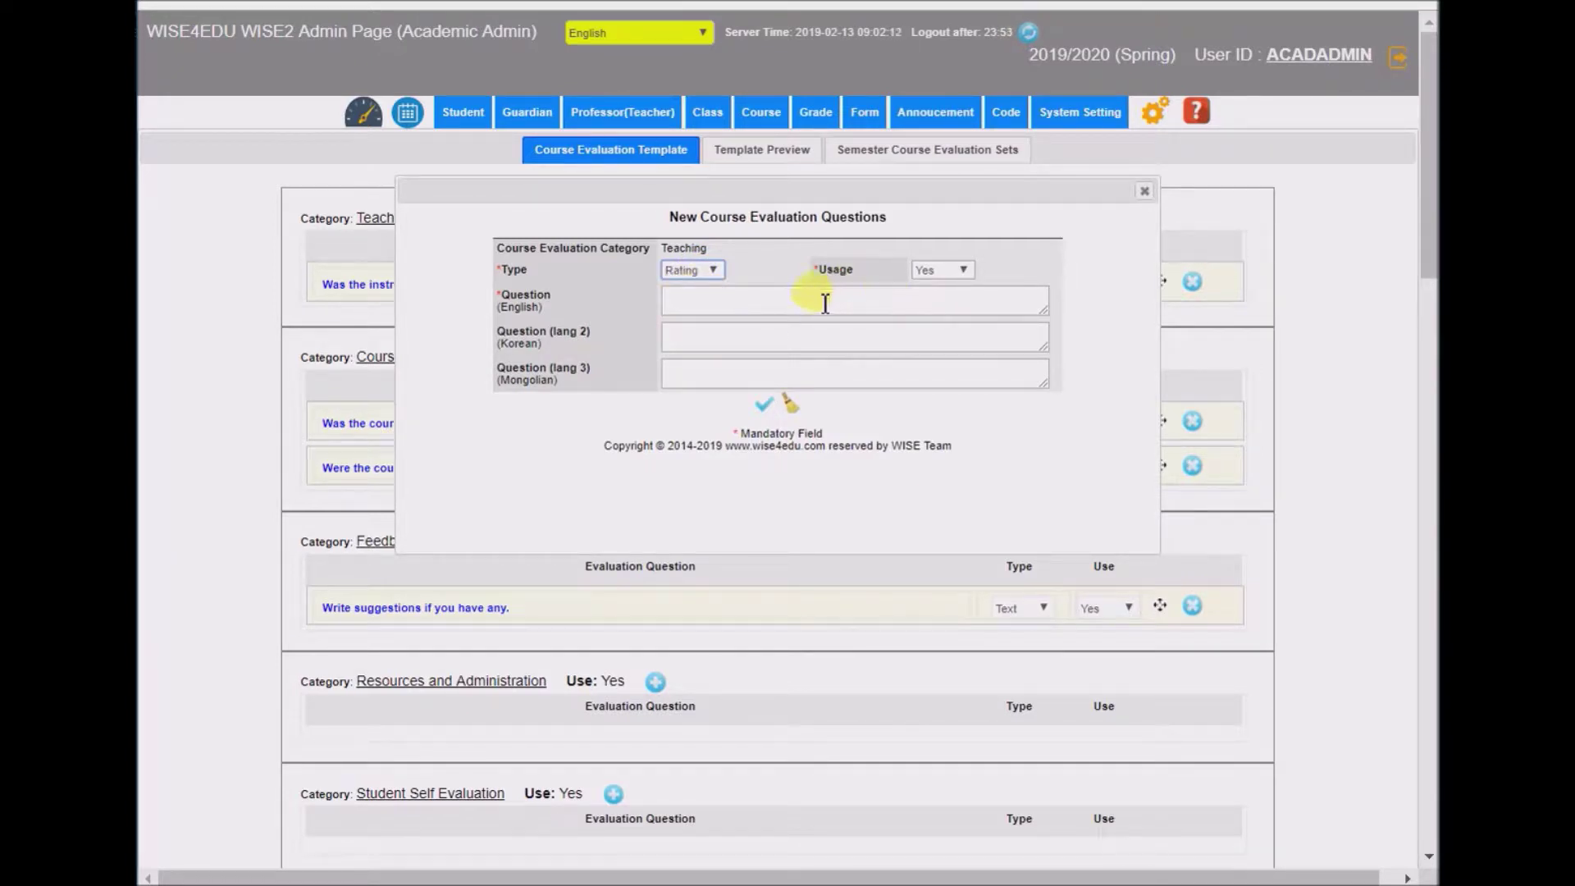
left_click(951, 270)
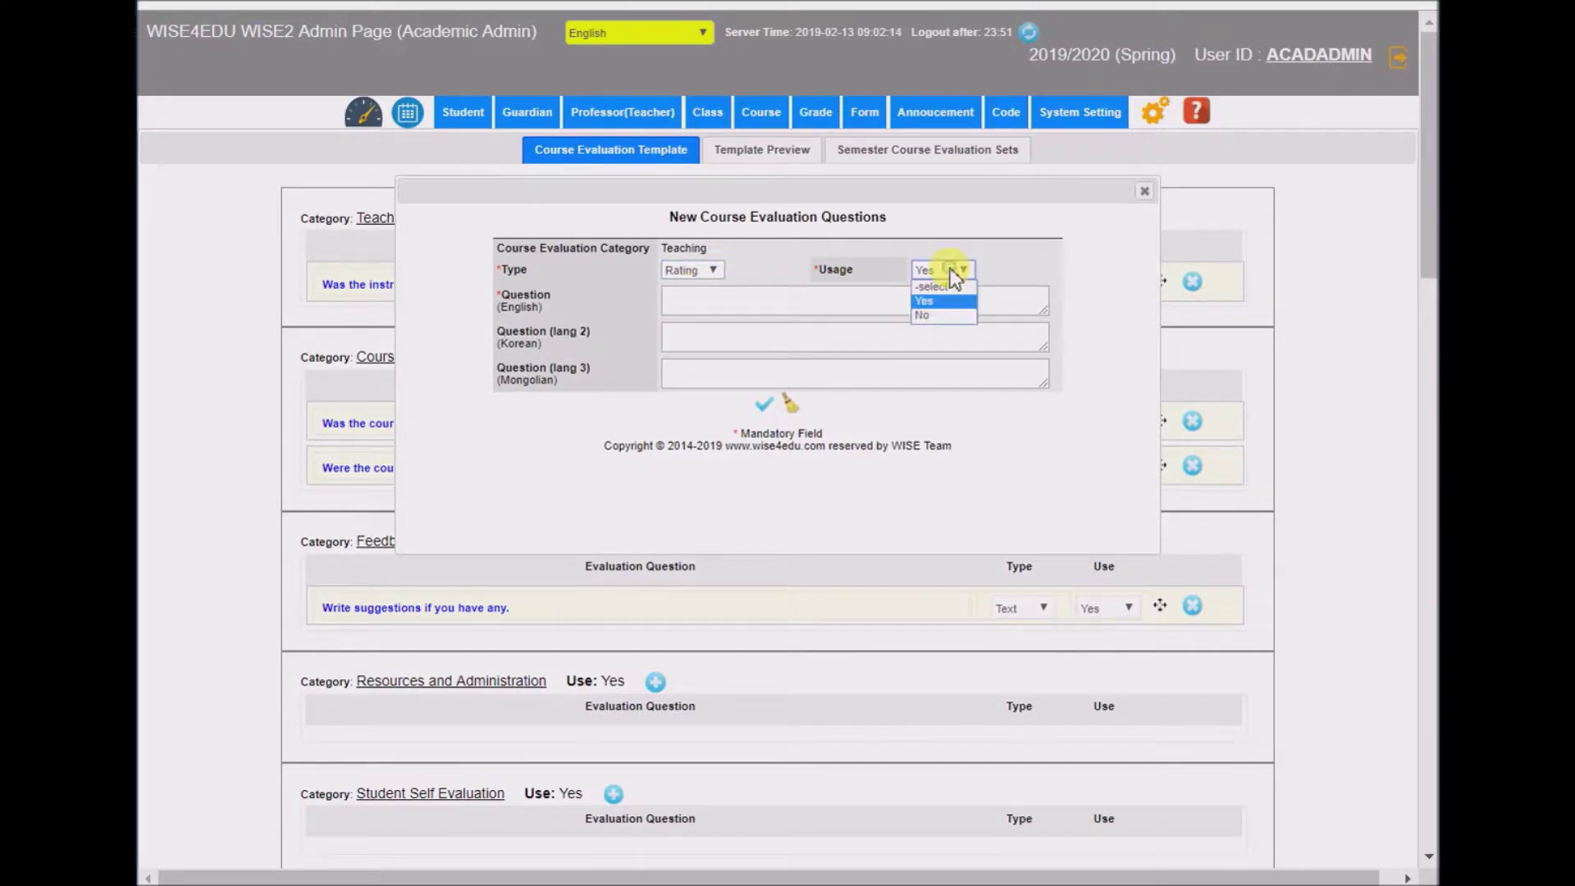
left_click(925, 300)
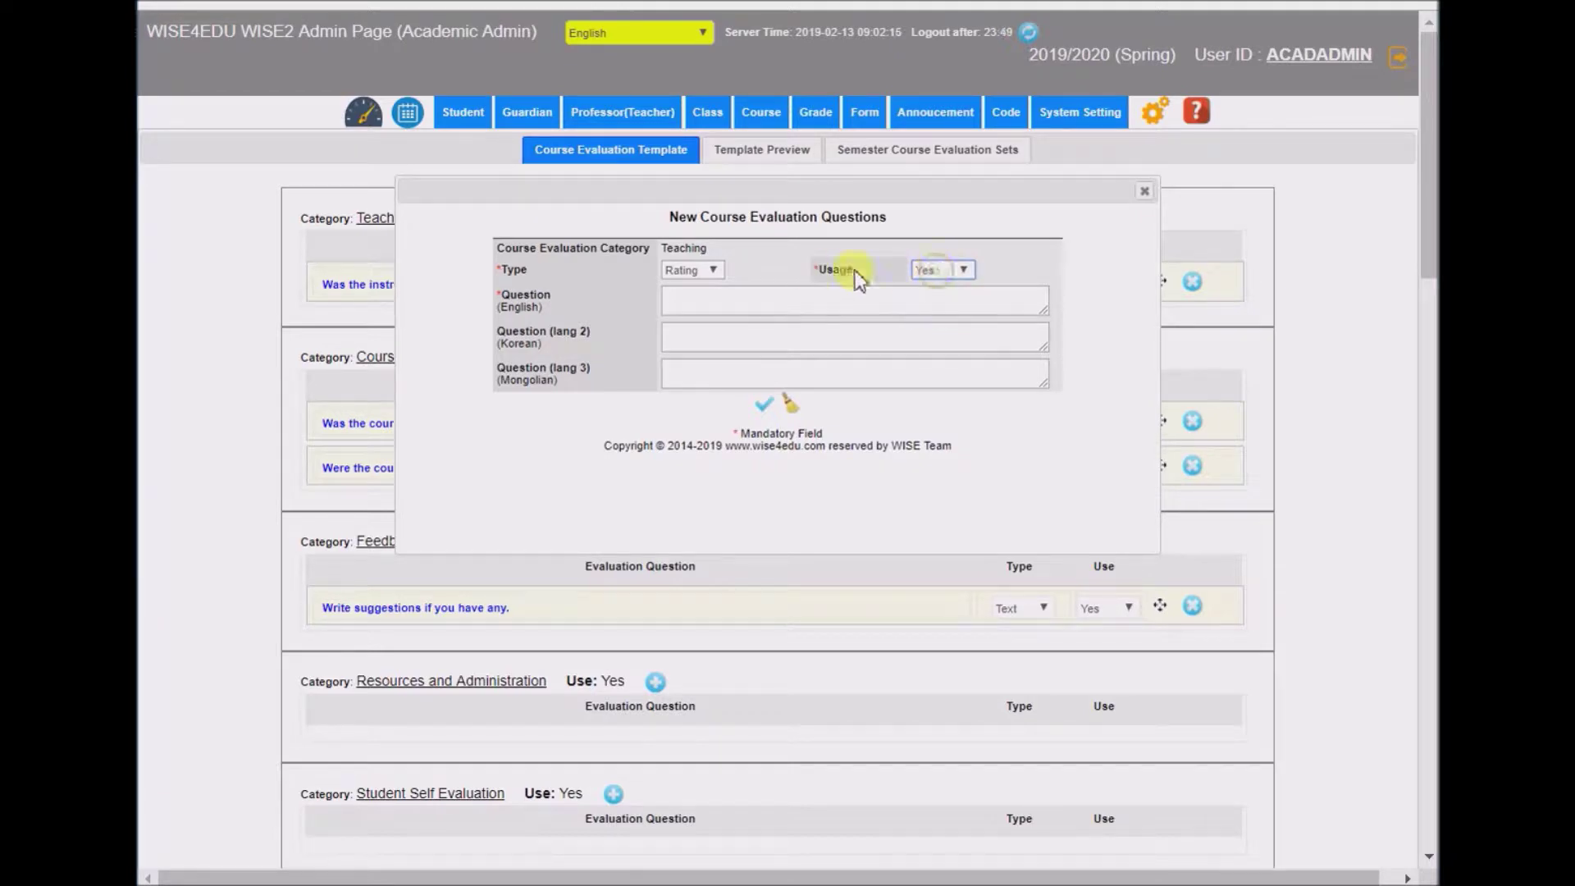
left_click_drag(896, 186, 658, 362)
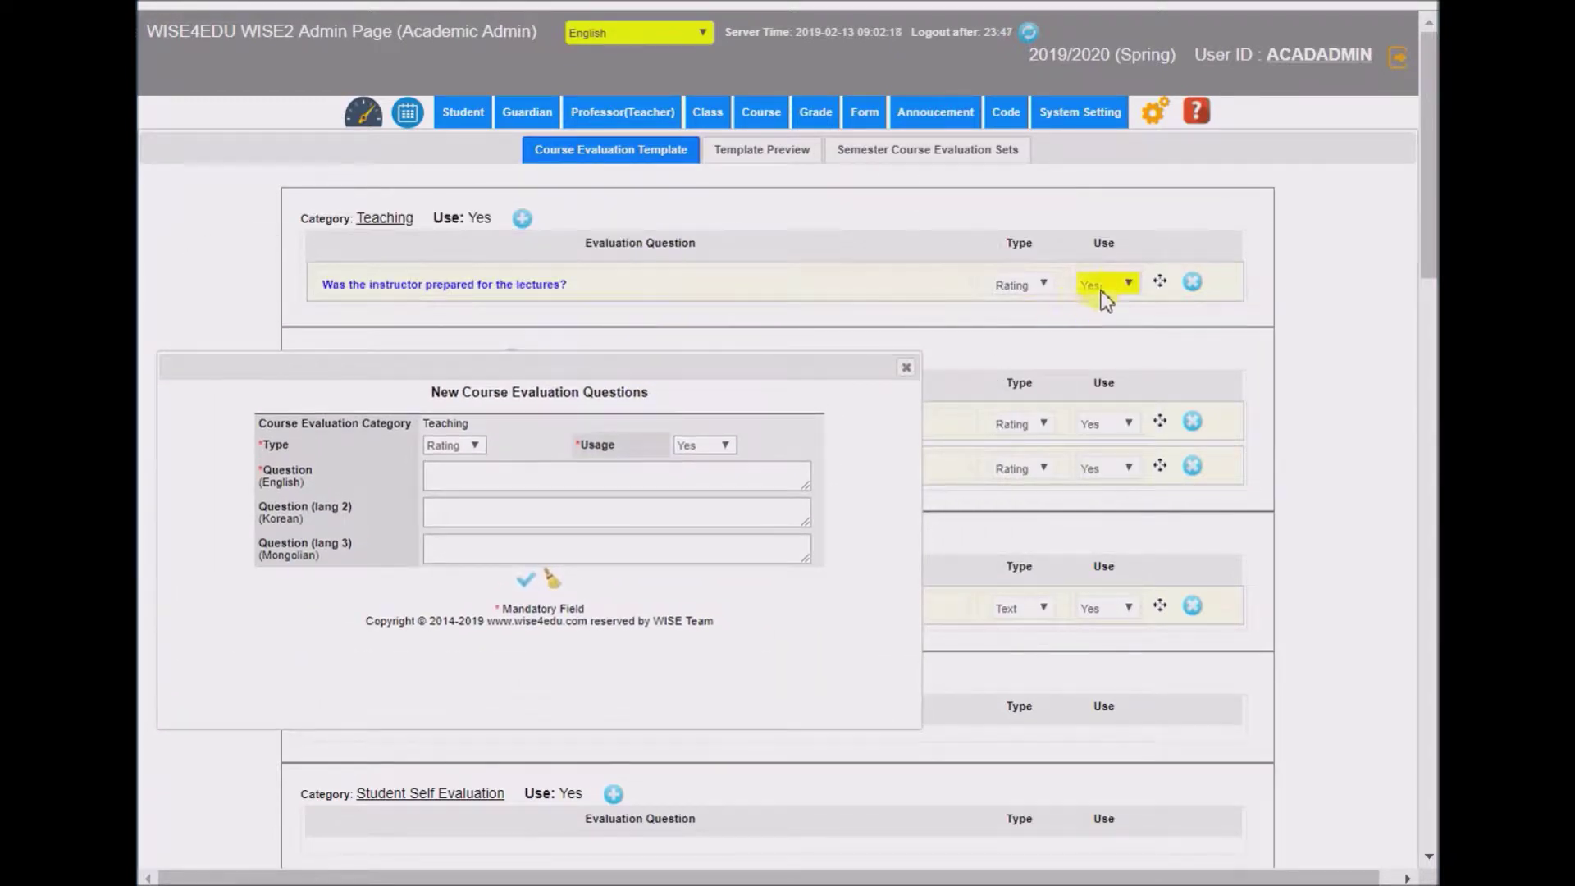
left_click(1101, 423)
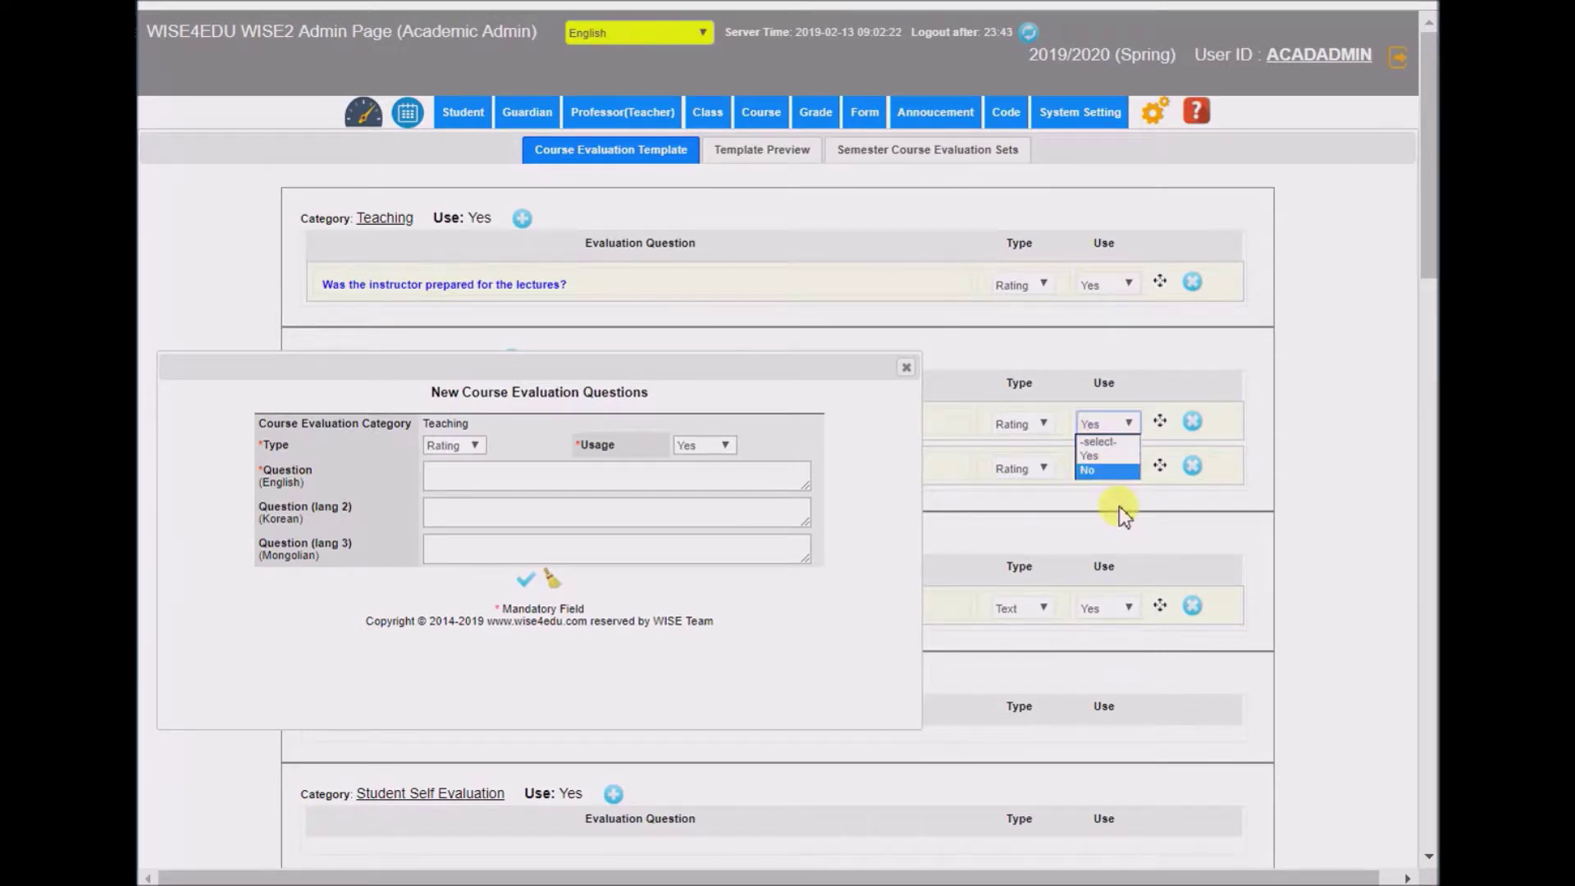
left_click_drag(809, 372, 826, 450)
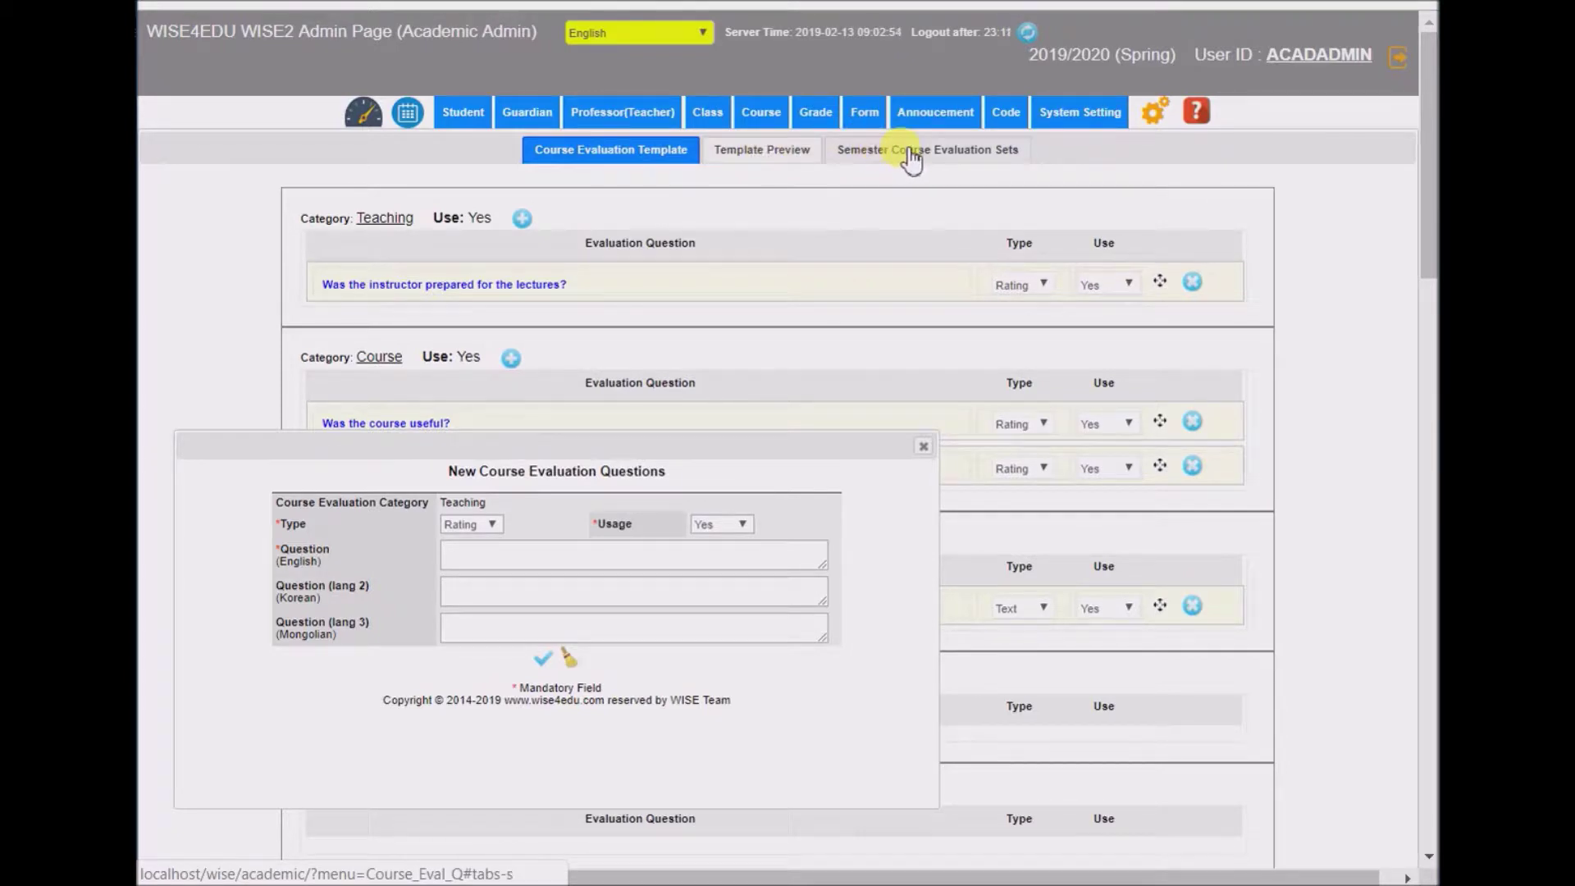
left_click_drag(701, 442, 836, 230)
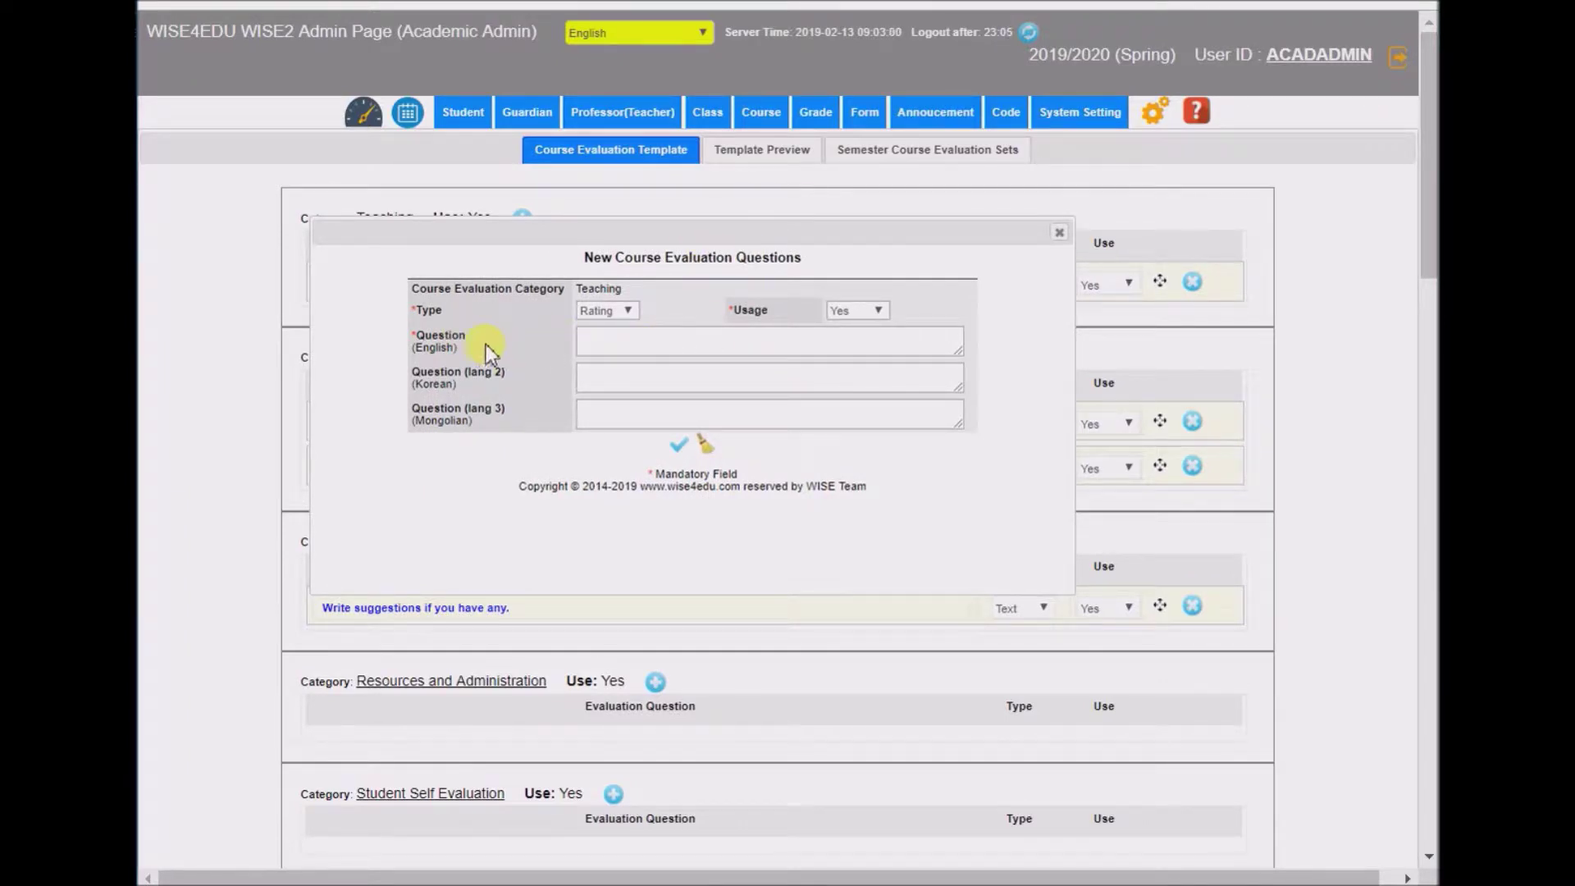
left_click(683, 344)
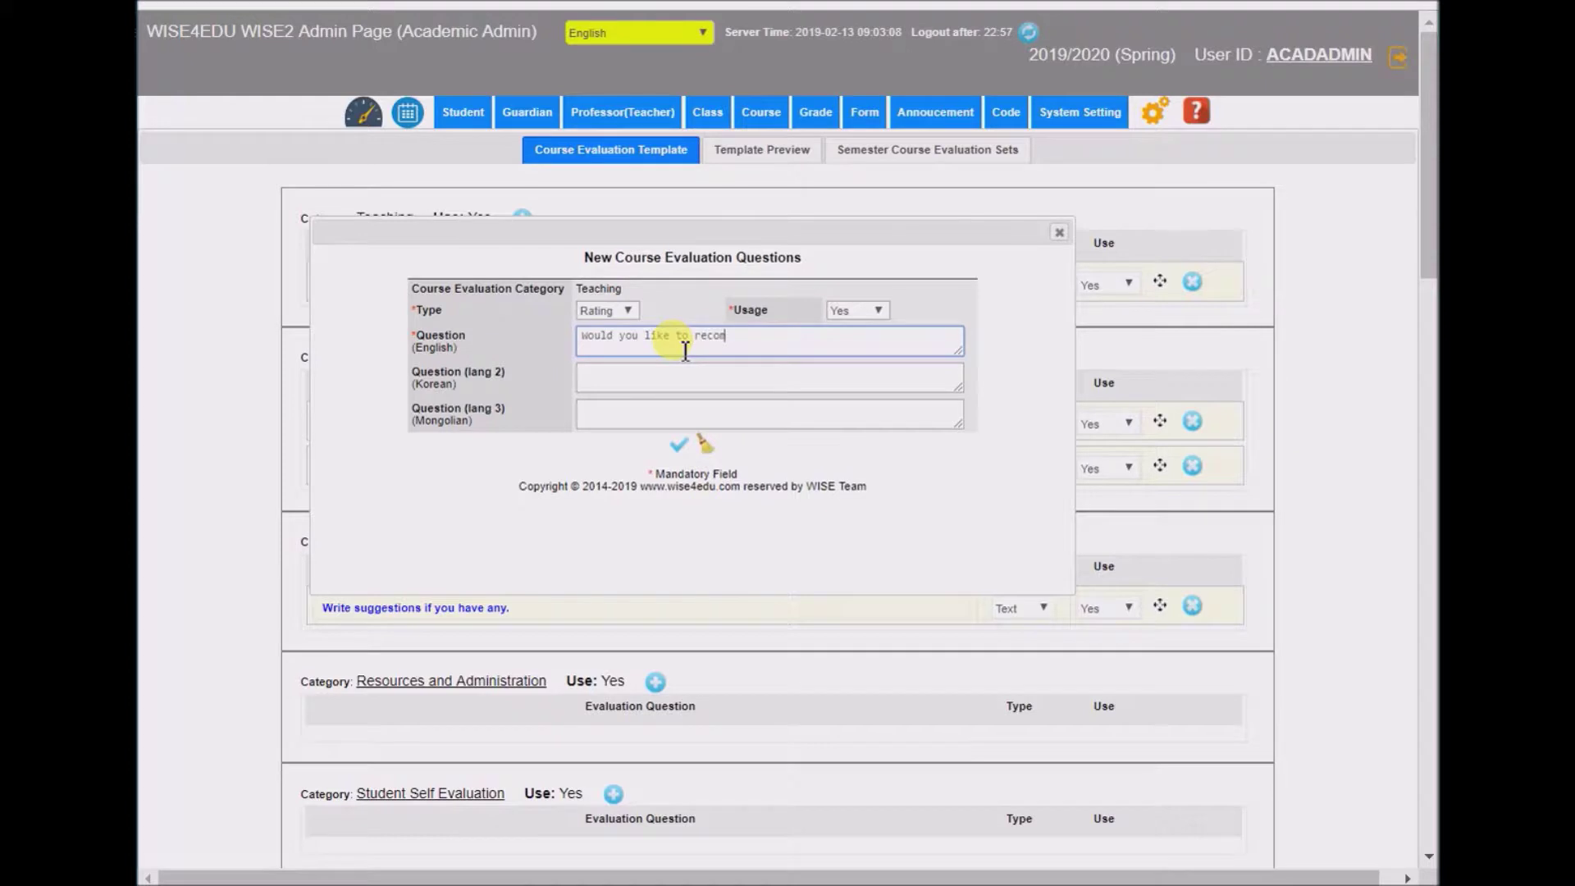
type("would you like to recommend this course to others?")
key("Tab")
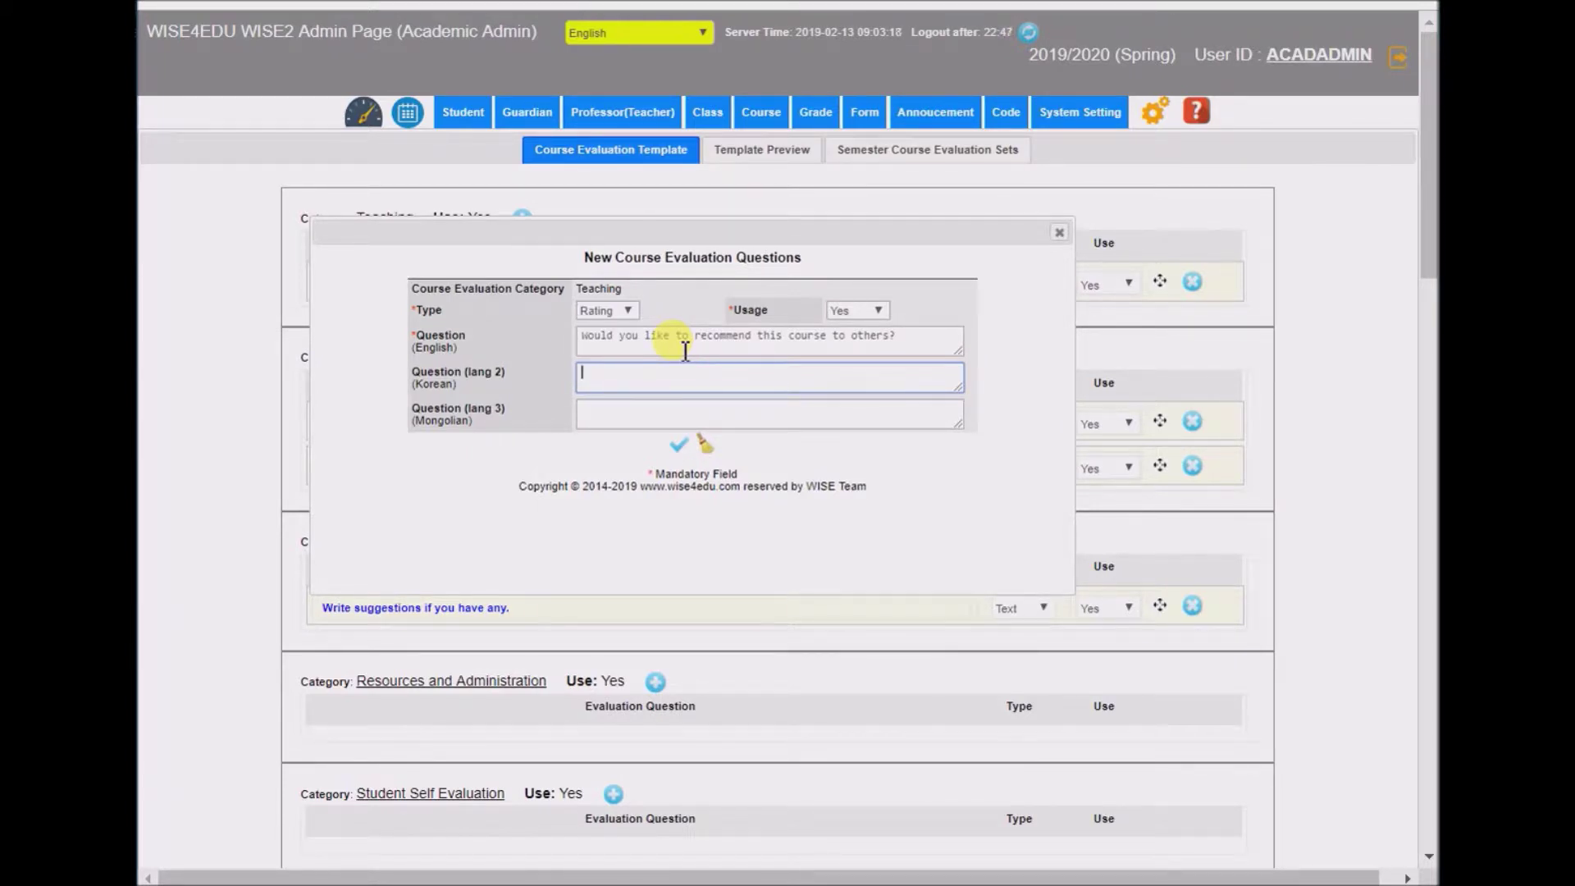
type("다른학생들한테 이 과목을 추천하시겠습니까?")
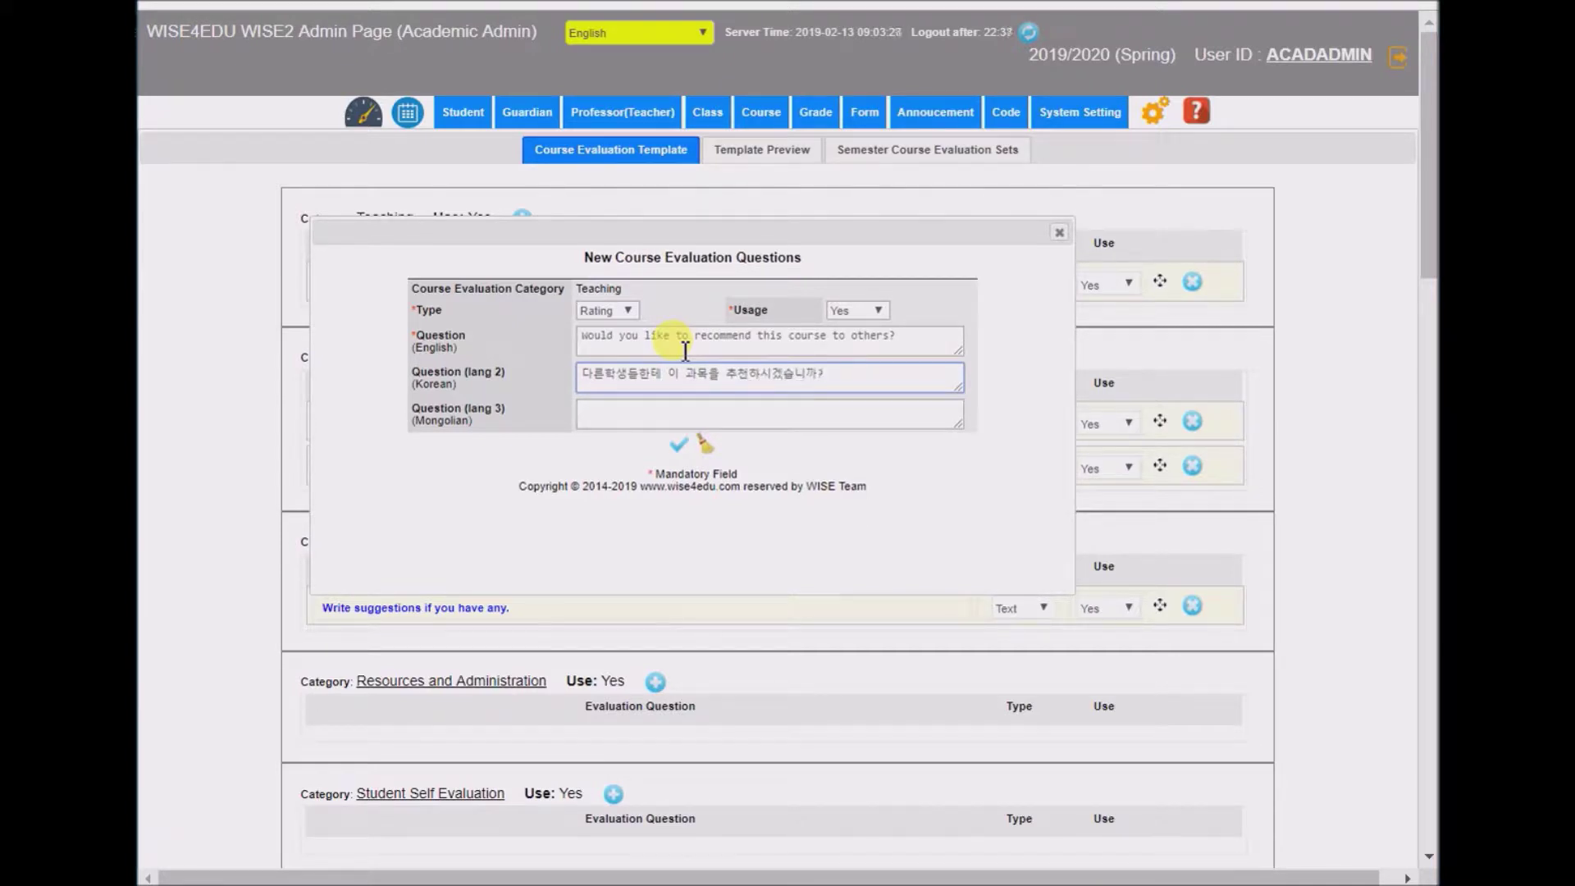
left_click(678, 444)
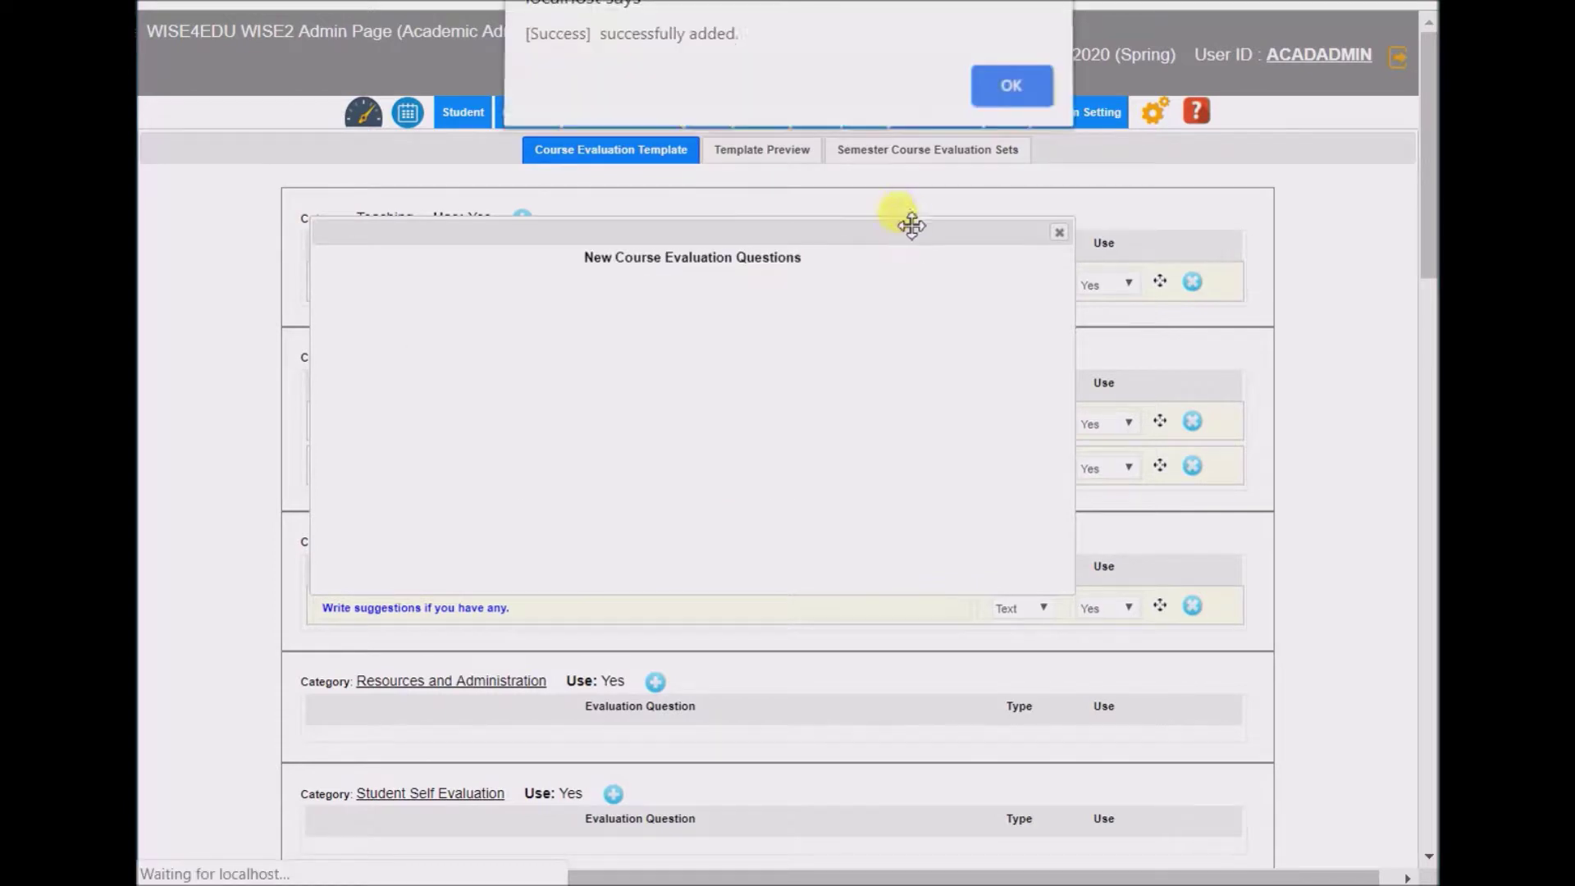
left_click(1005, 91)
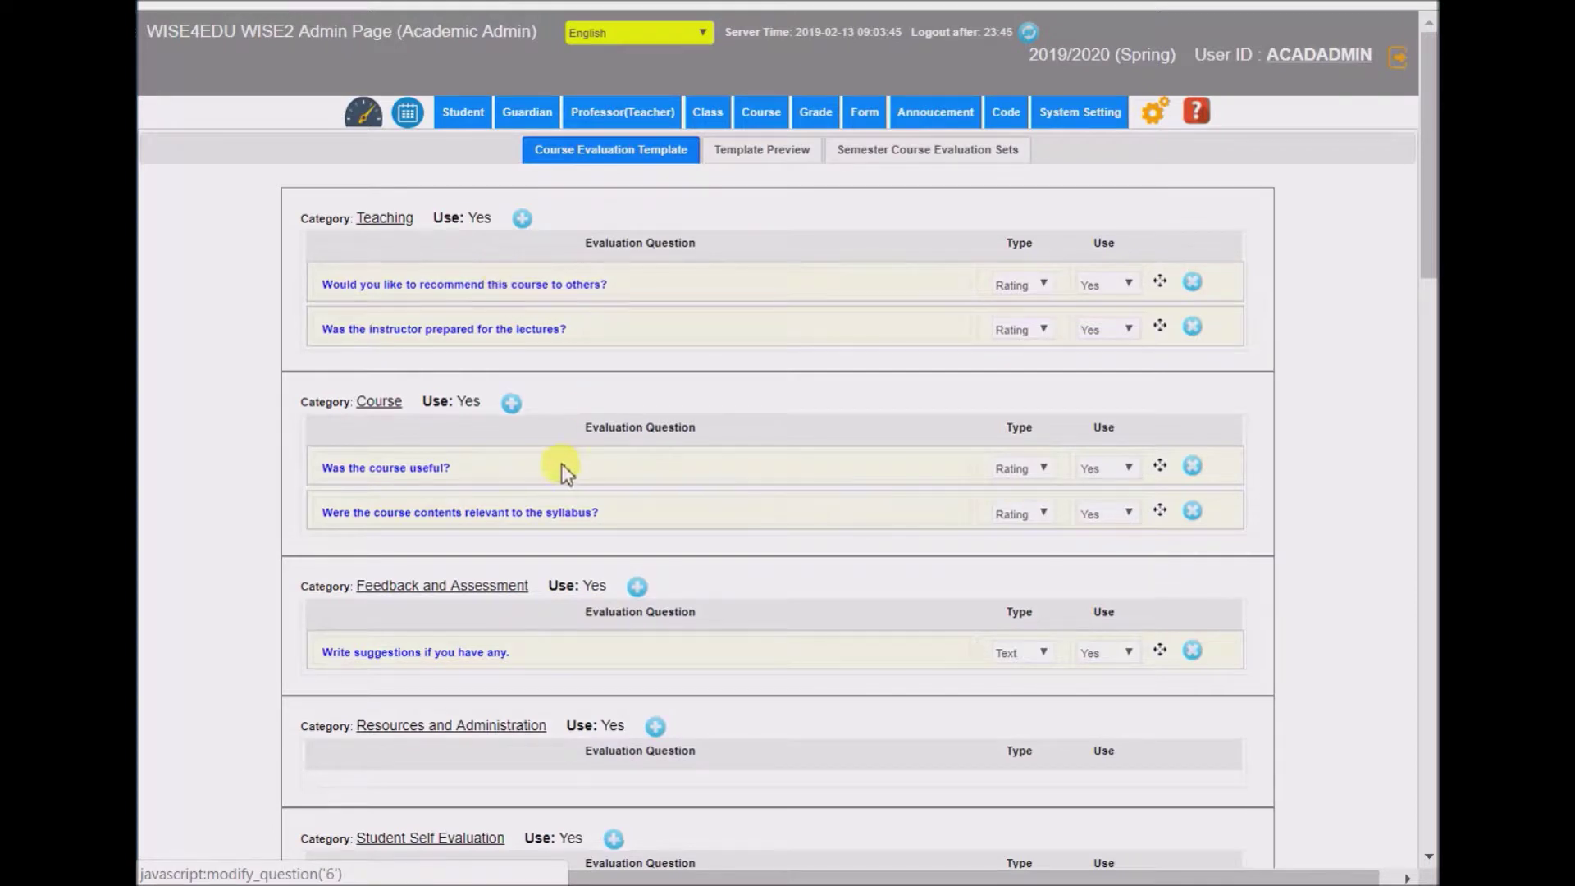
left_click(466, 283)
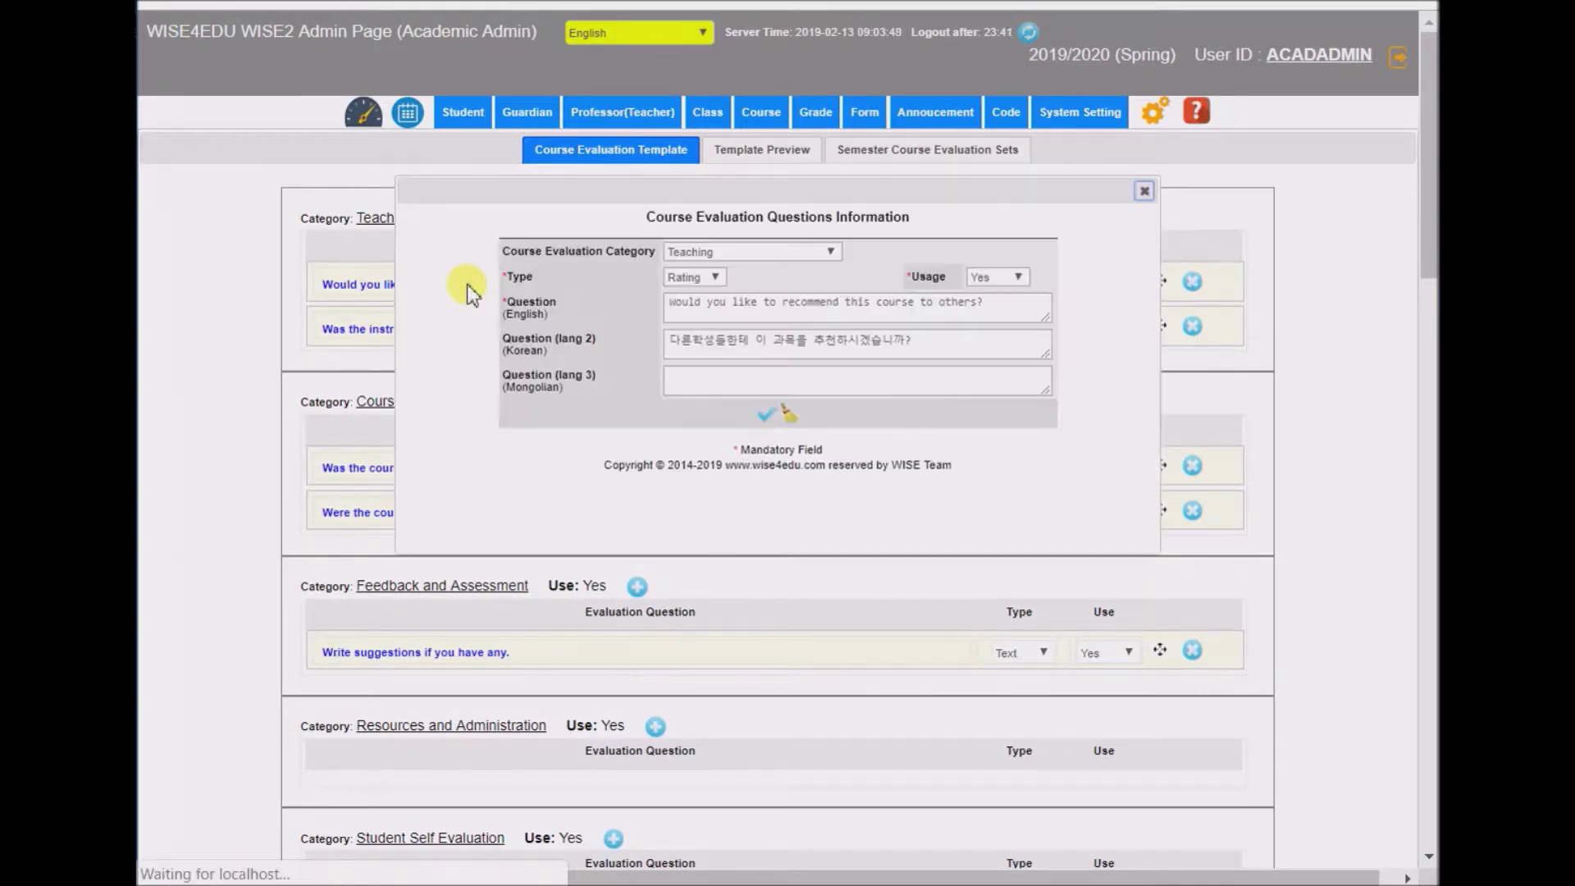
left_click(749, 254)
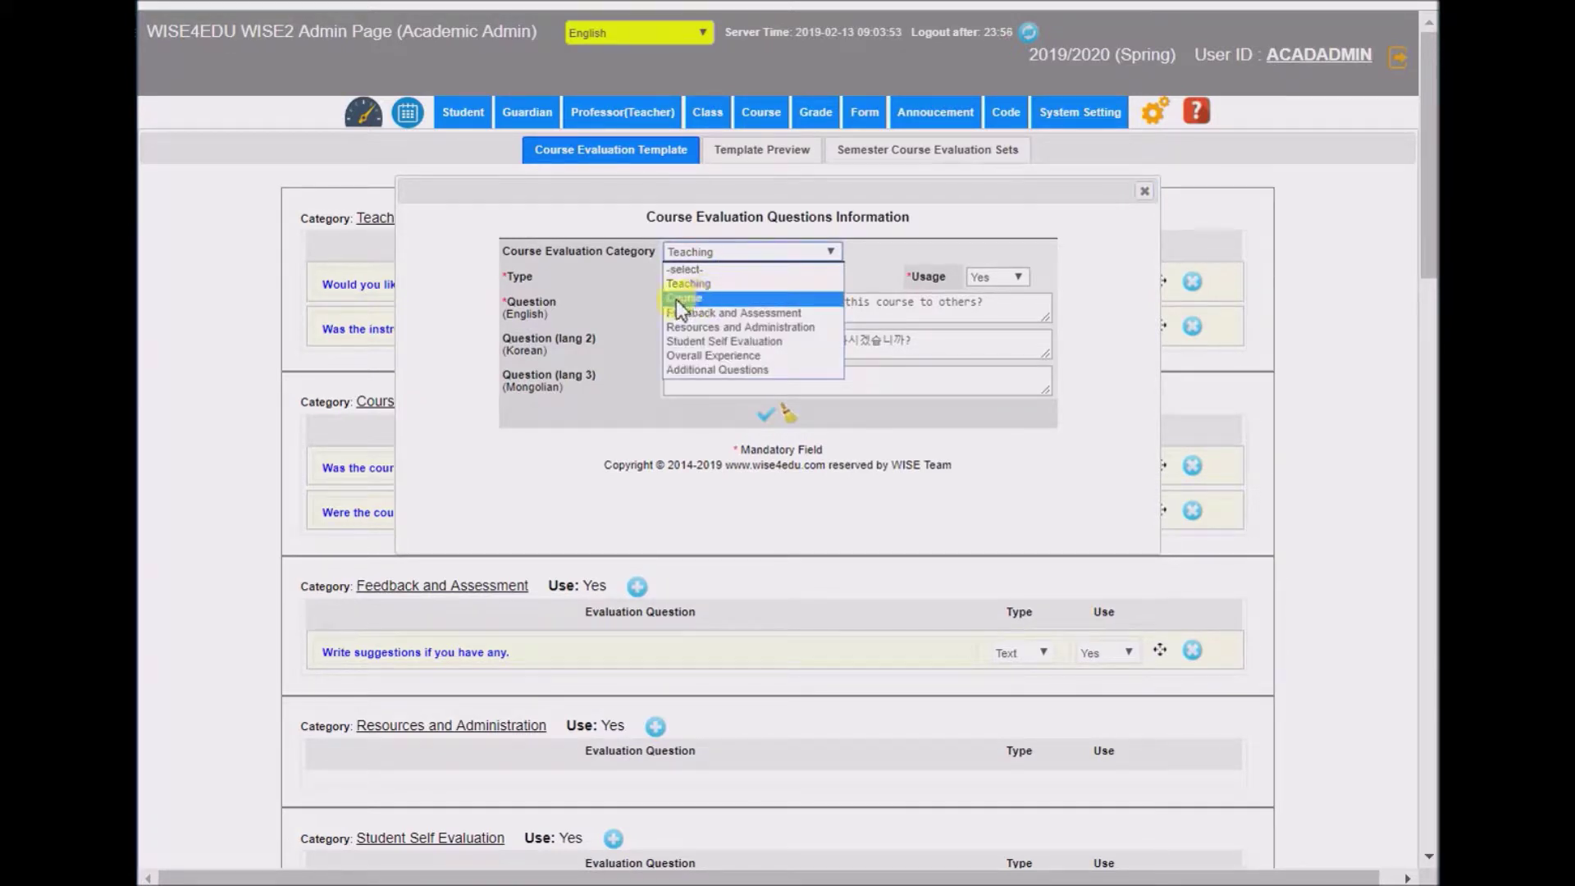
left_click(1142, 197)
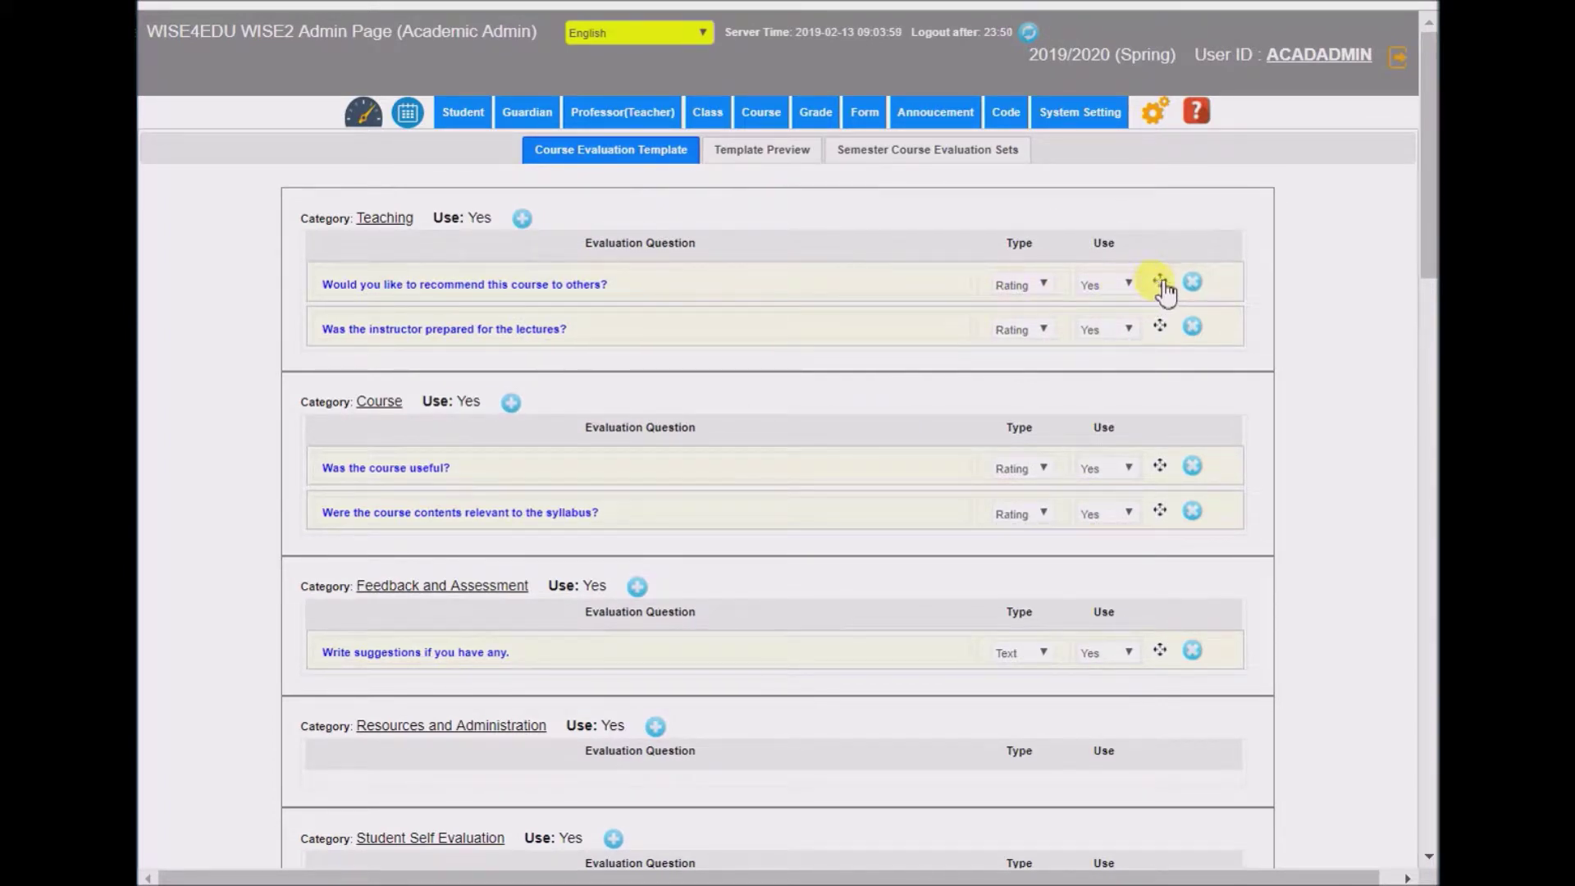
- Drag 'Would you like to recommend this course to others?' into Course, keeping Rating type and usage Yes
left_click_drag(1161, 283, 1171, 486)
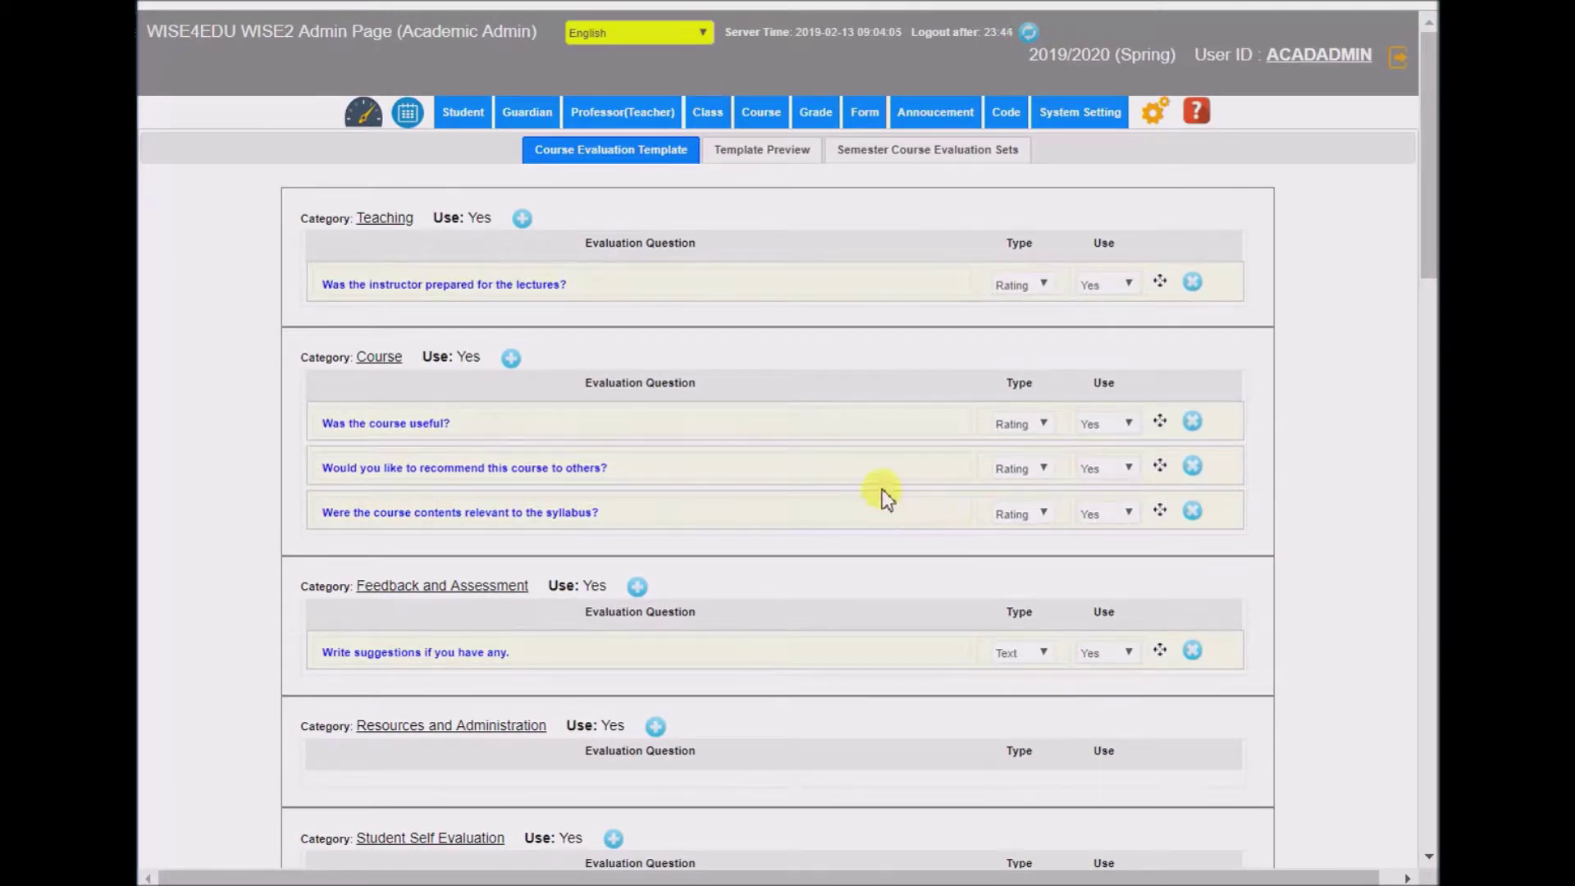
left_click(1021, 469)
left_click(1021, 465)
left_click(1094, 463)
left_click(1094, 464)
- Preview the template, then search the 2019/2020 Spring semester evaluation sets, finding none
left_click(760, 155)
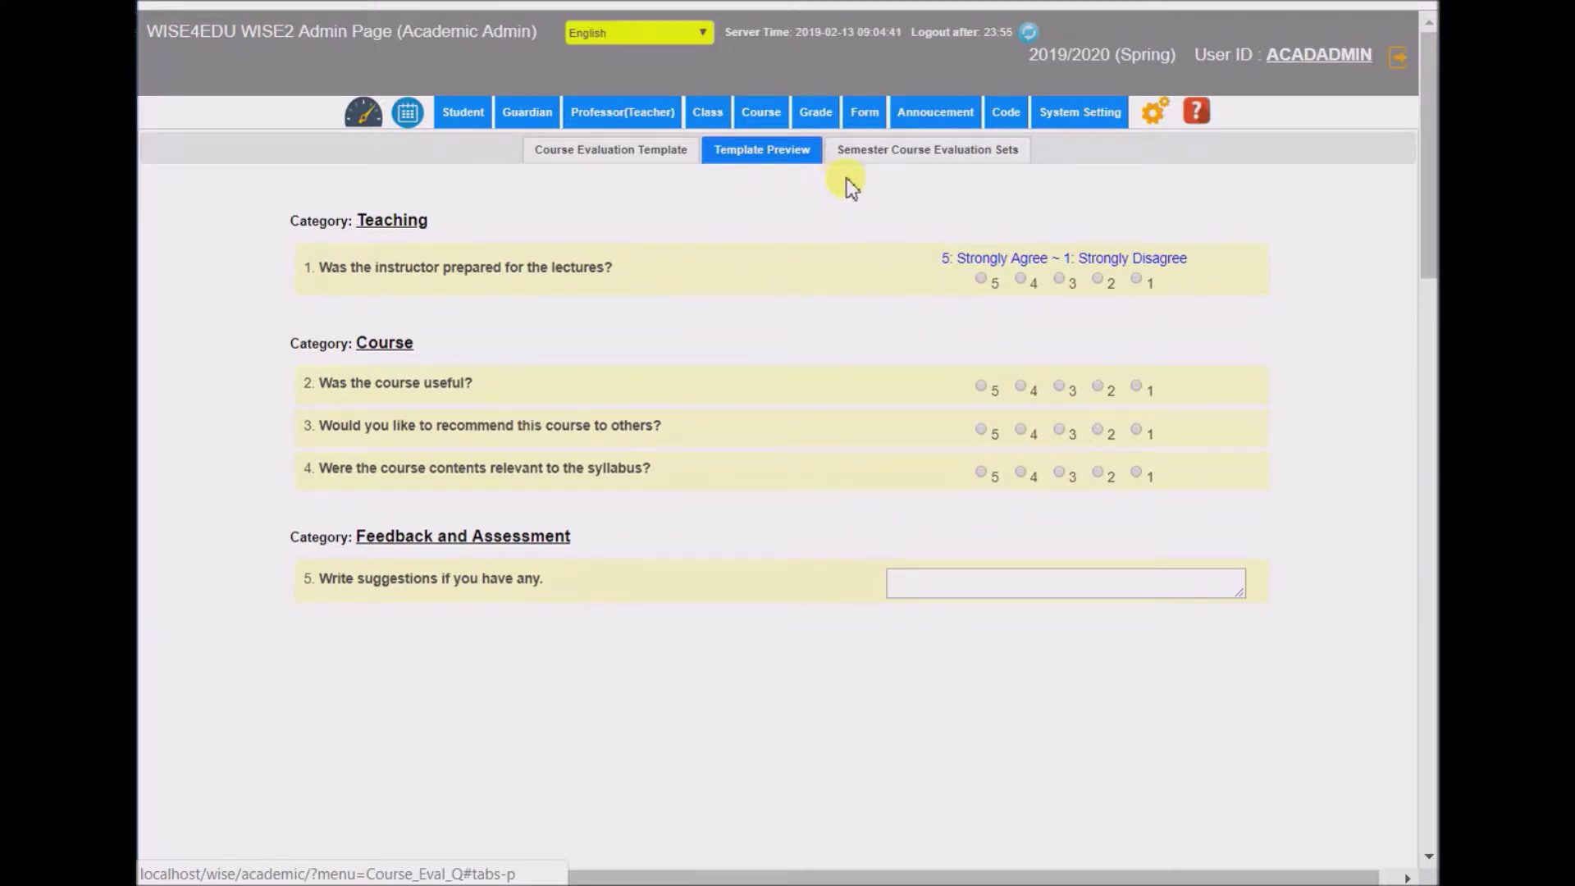
left_click(930, 151)
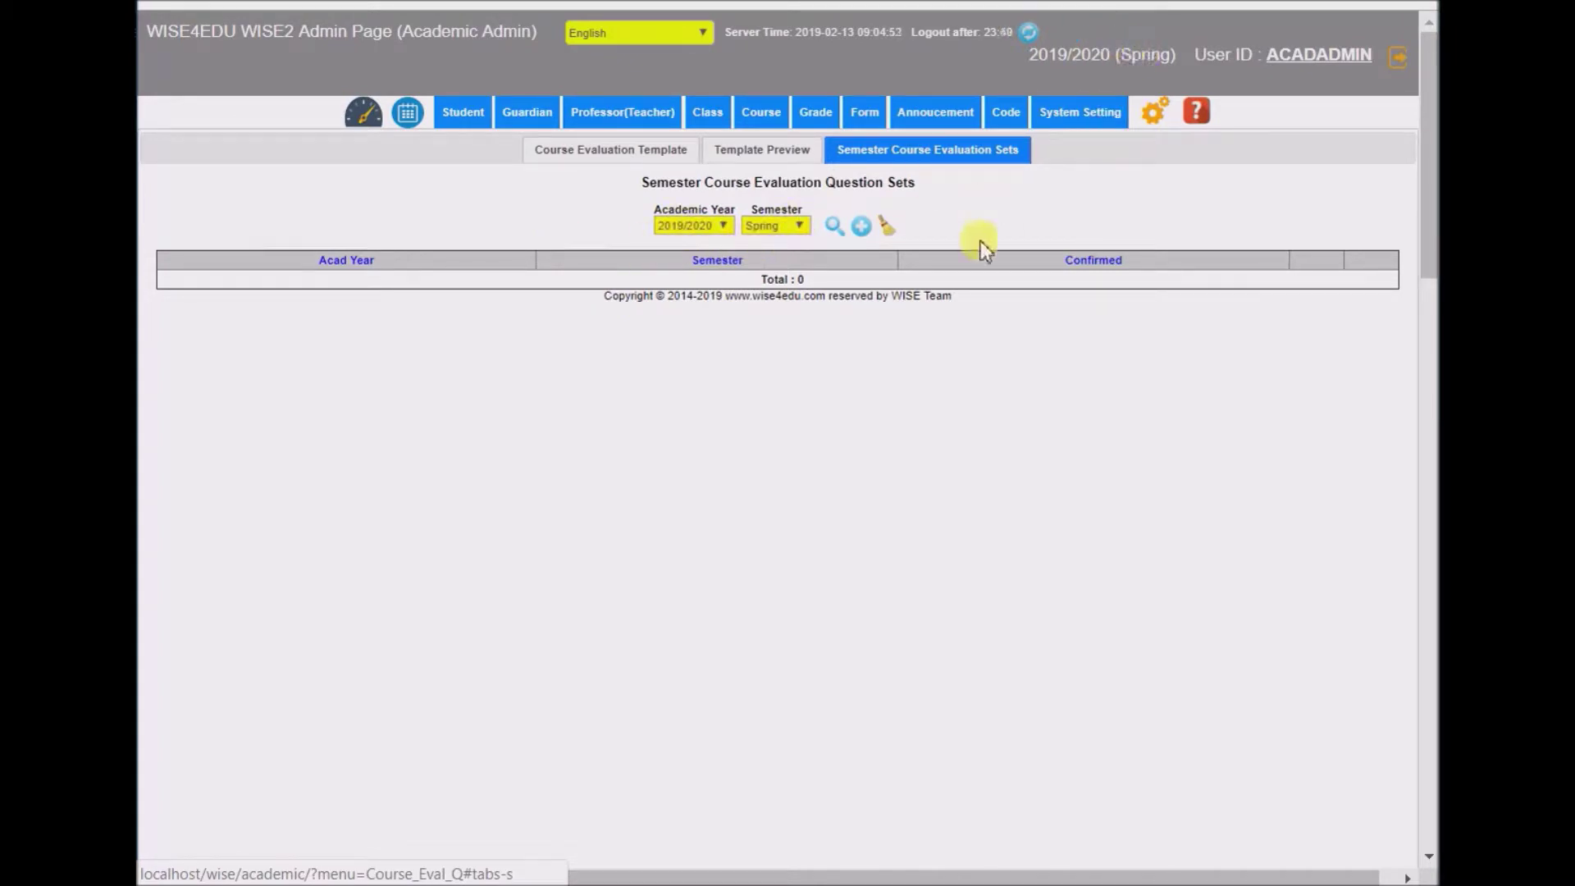
left_click(834, 225)
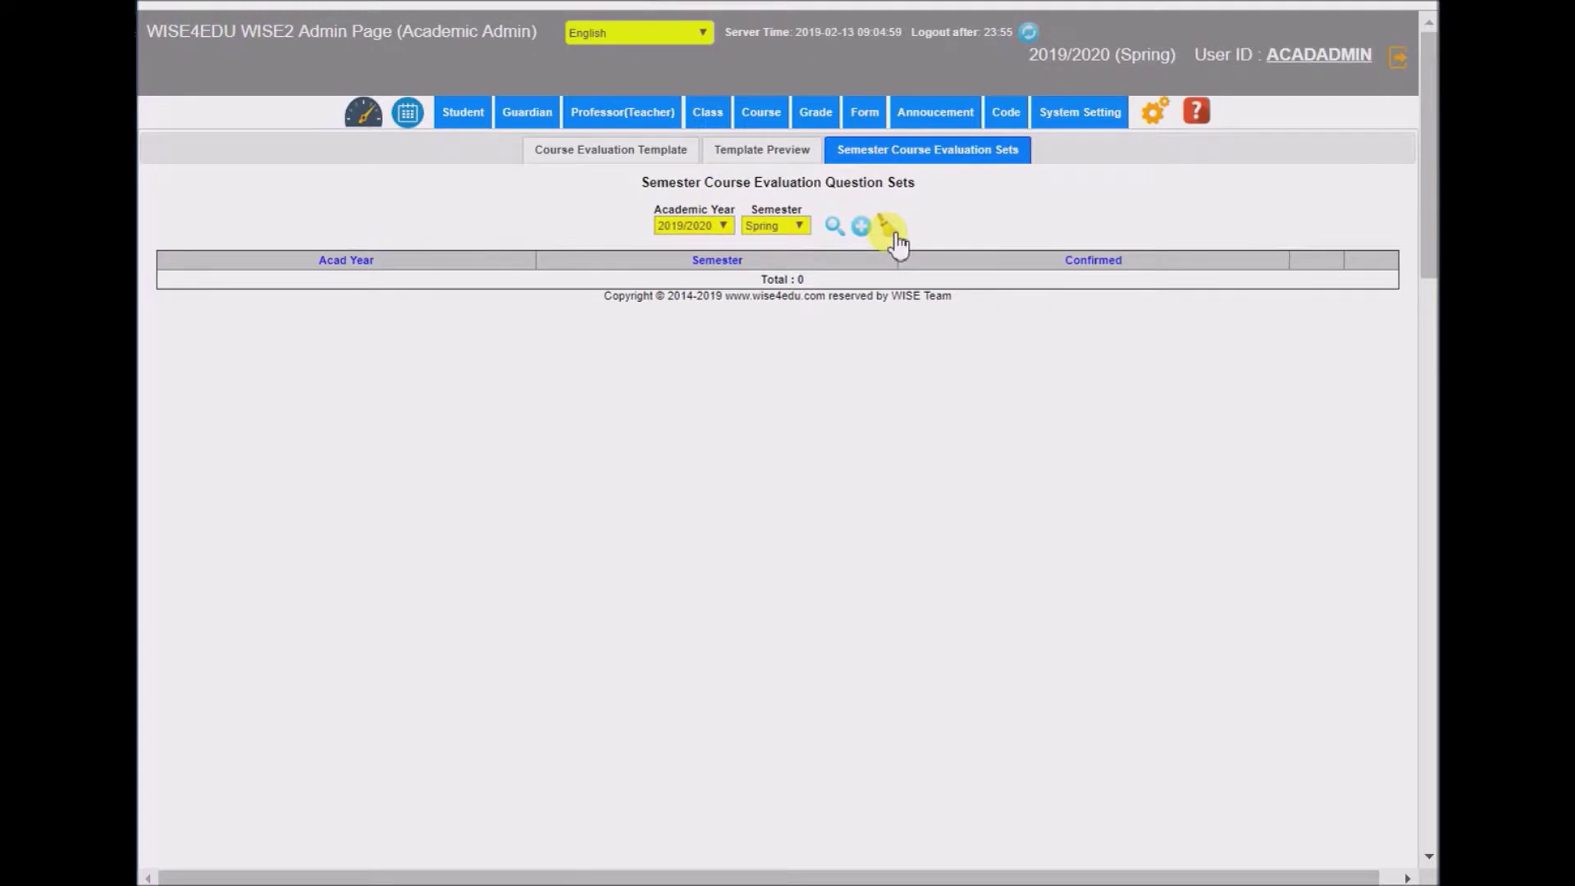
- Add the 2019/2020 Spring question set from the template and bring up its questions list
left_click(861, 227)
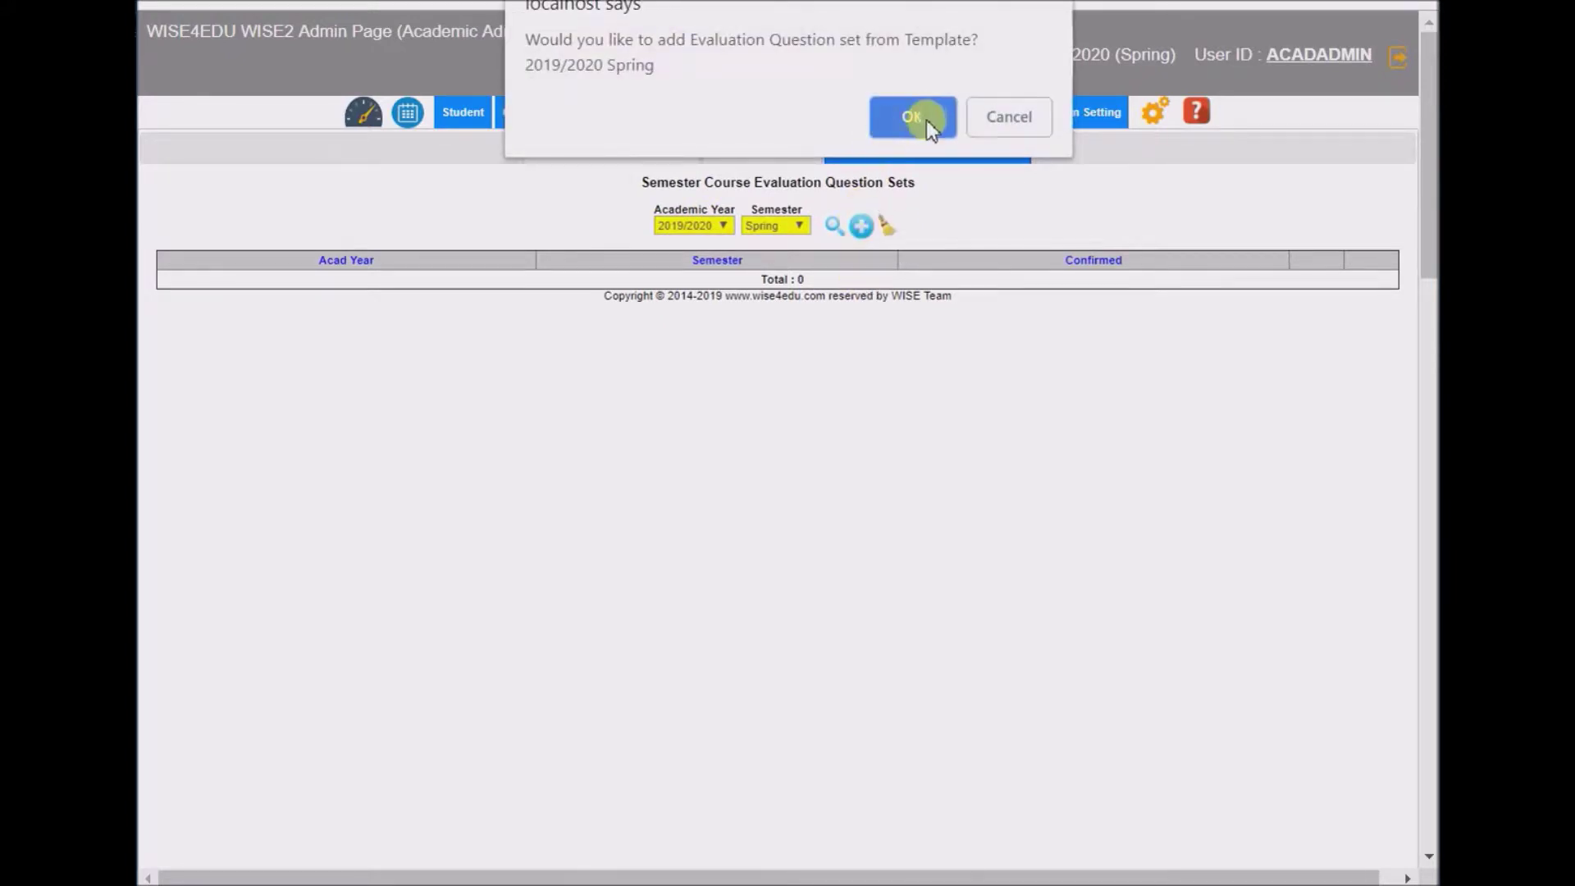
left_click(930, 123)
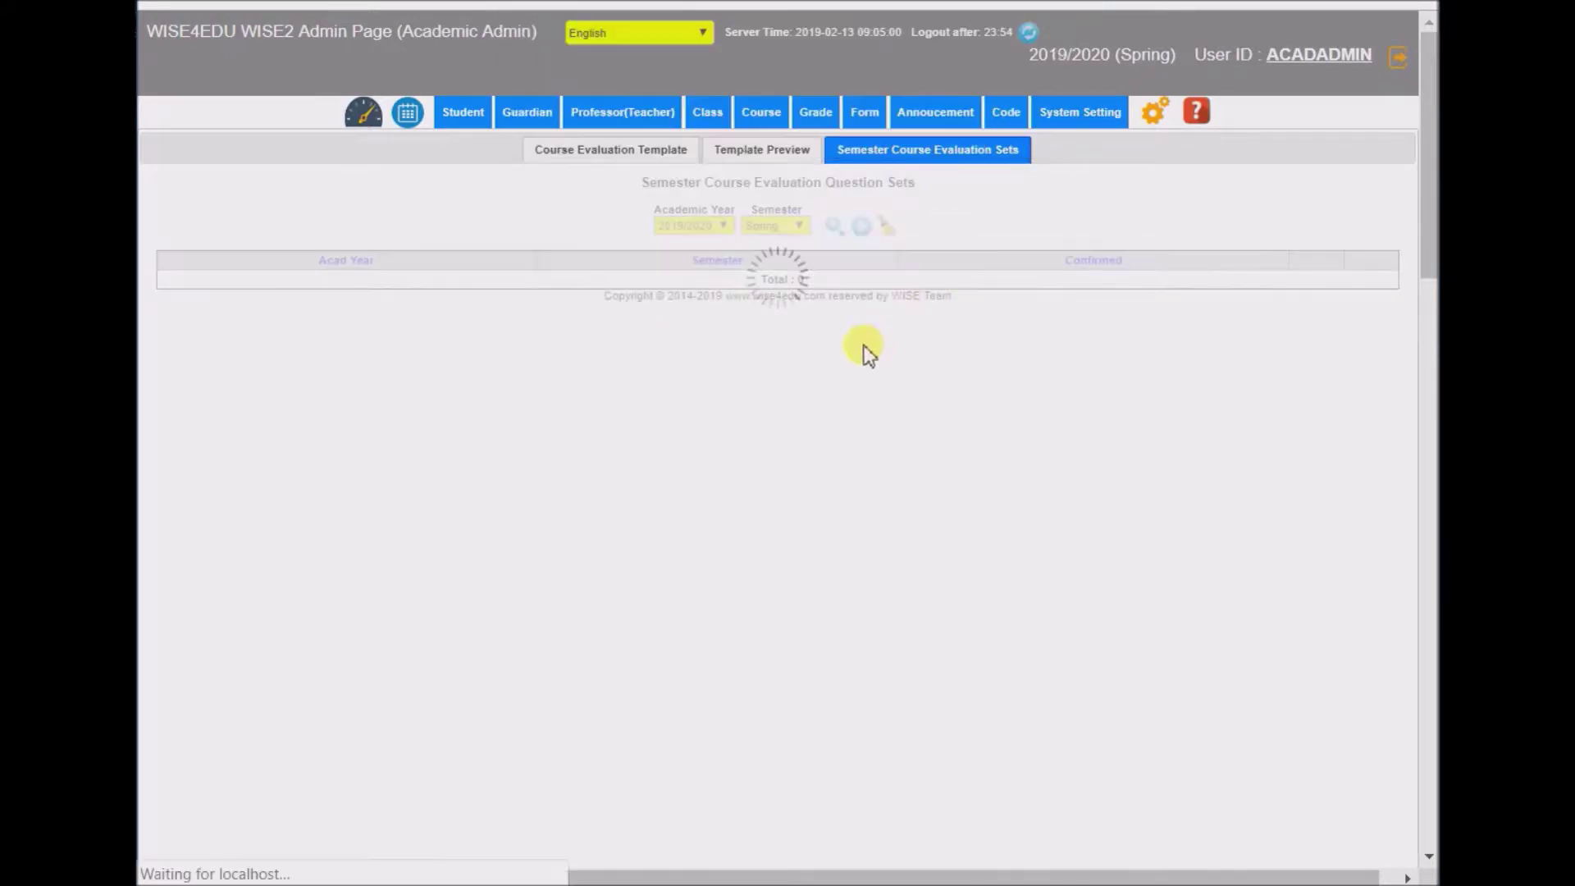
left_click(998, 90)
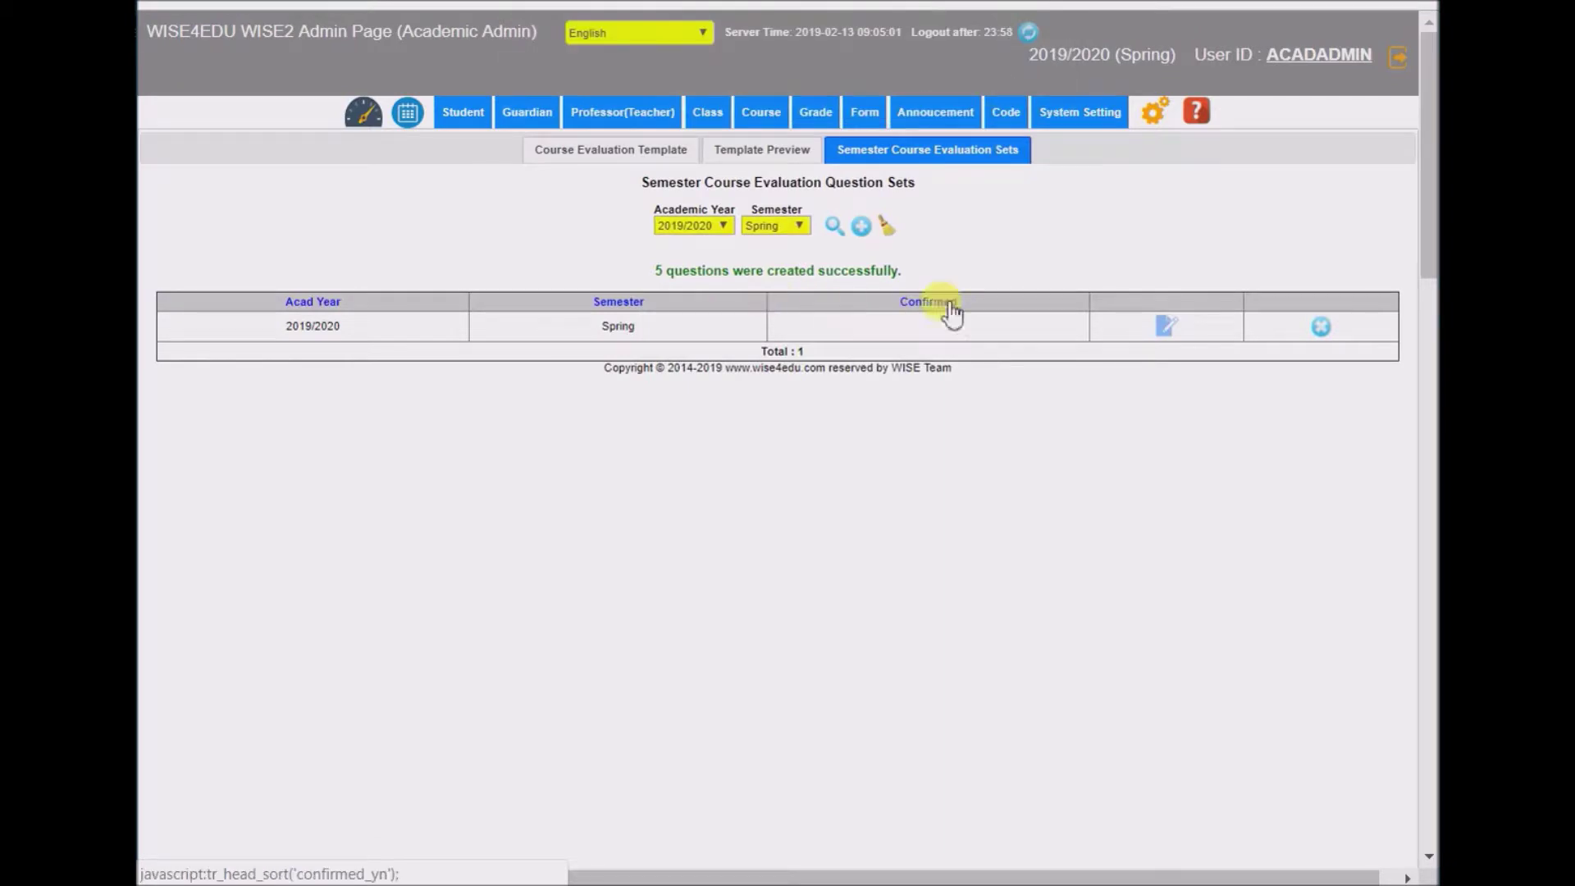
left_click(1163, 327)
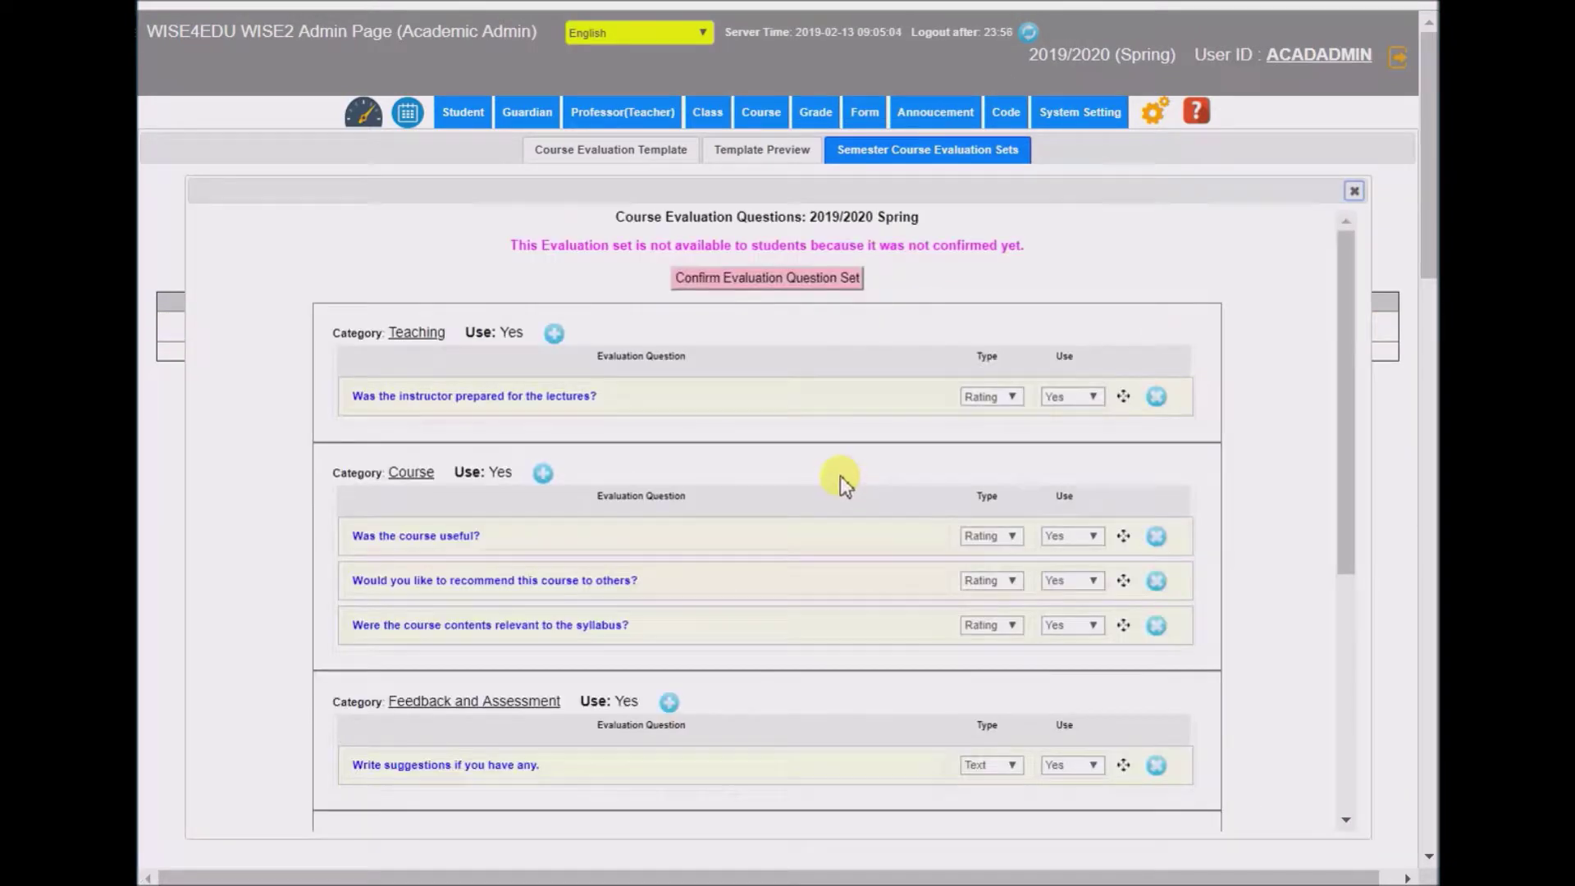
scroll(562, 562, "down", 4)
scroll(555, 538, "up", 4)
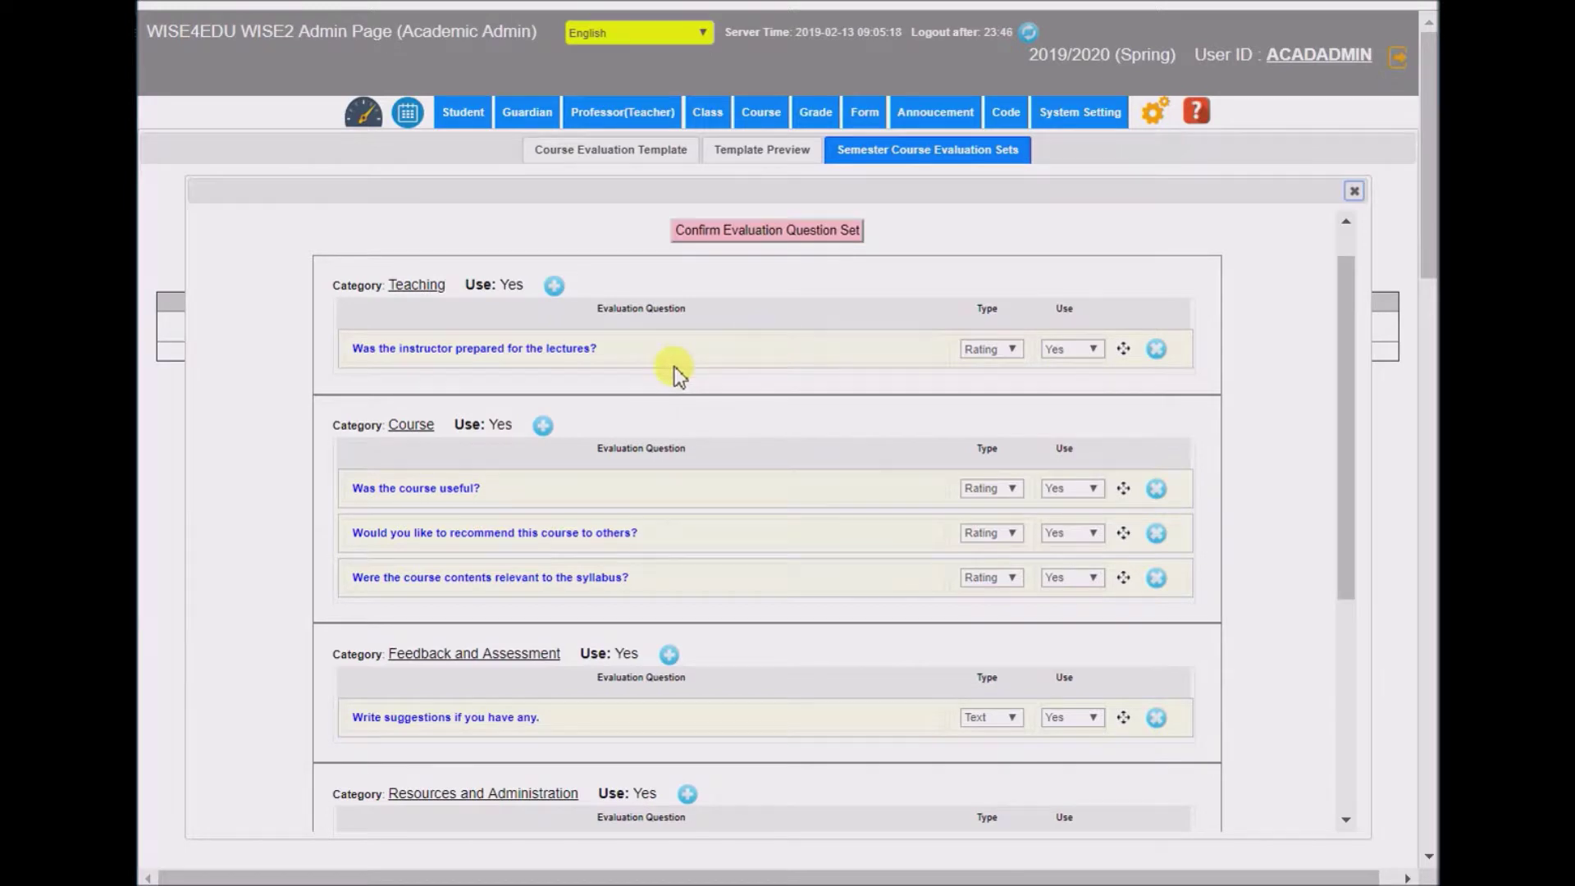
left_click(564, 349)
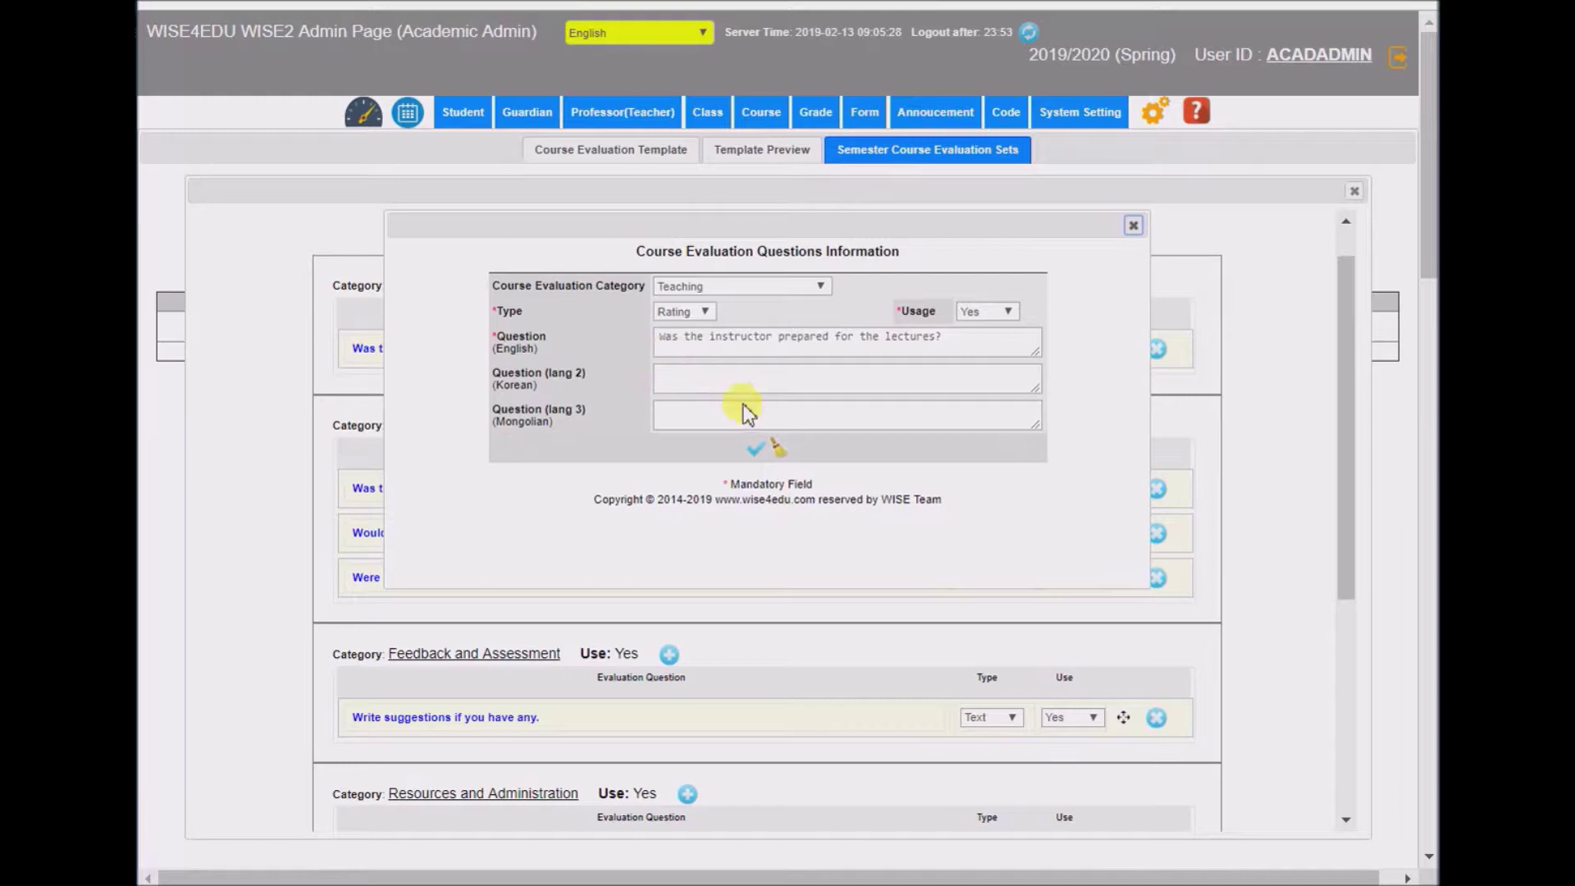
left_click(1132, 227)
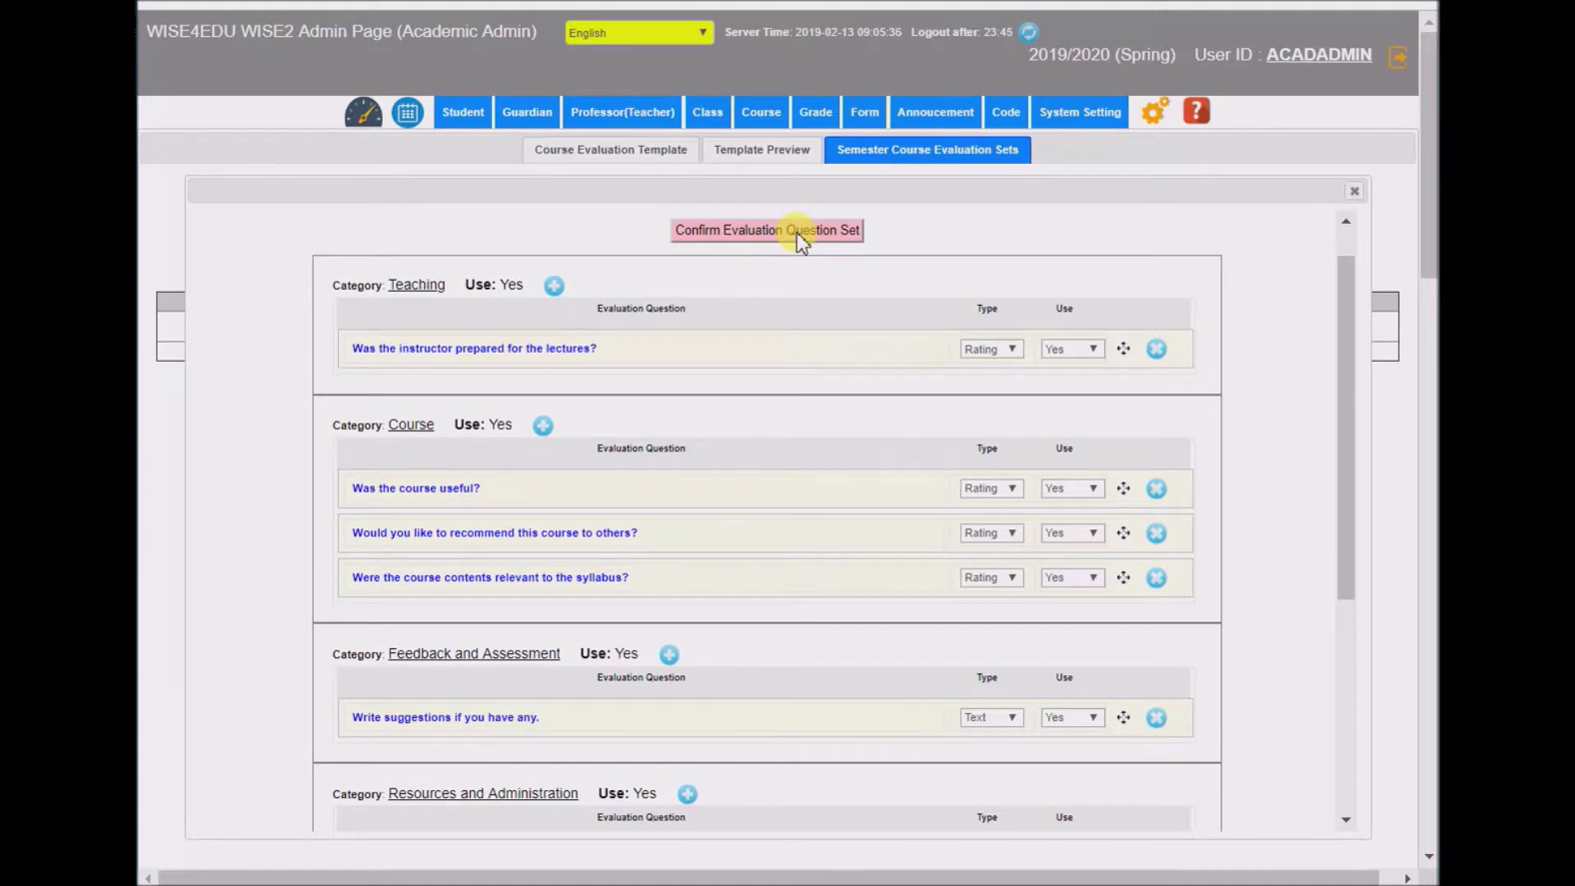
- Confirm and lock the 2019/2020 Spring question set, then view and close the first question
left_click(753, 231)
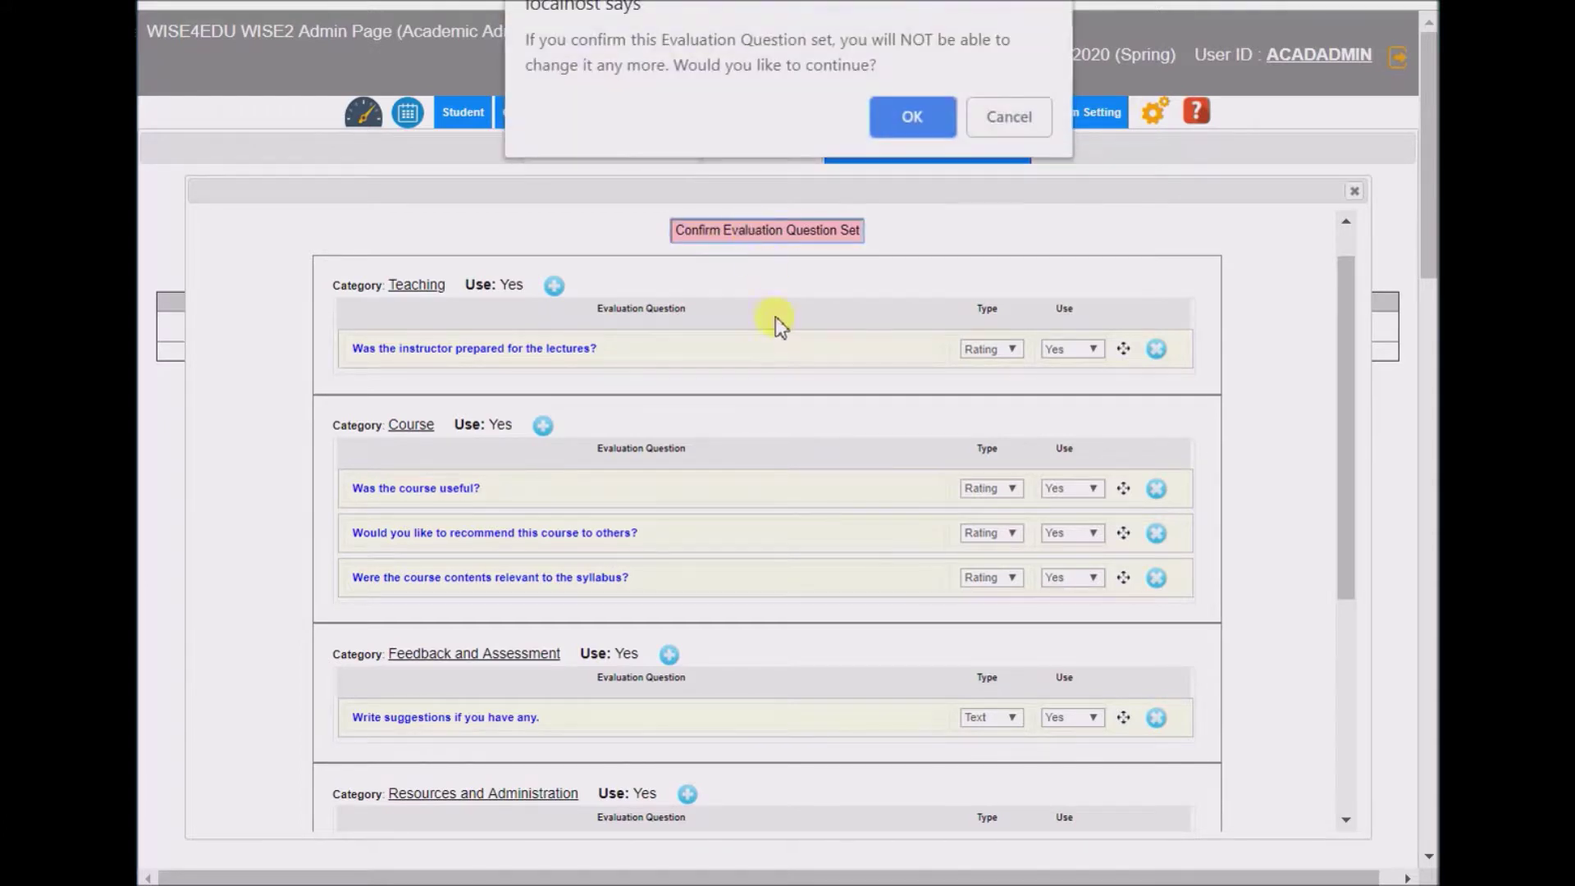
left_click(903, 116)
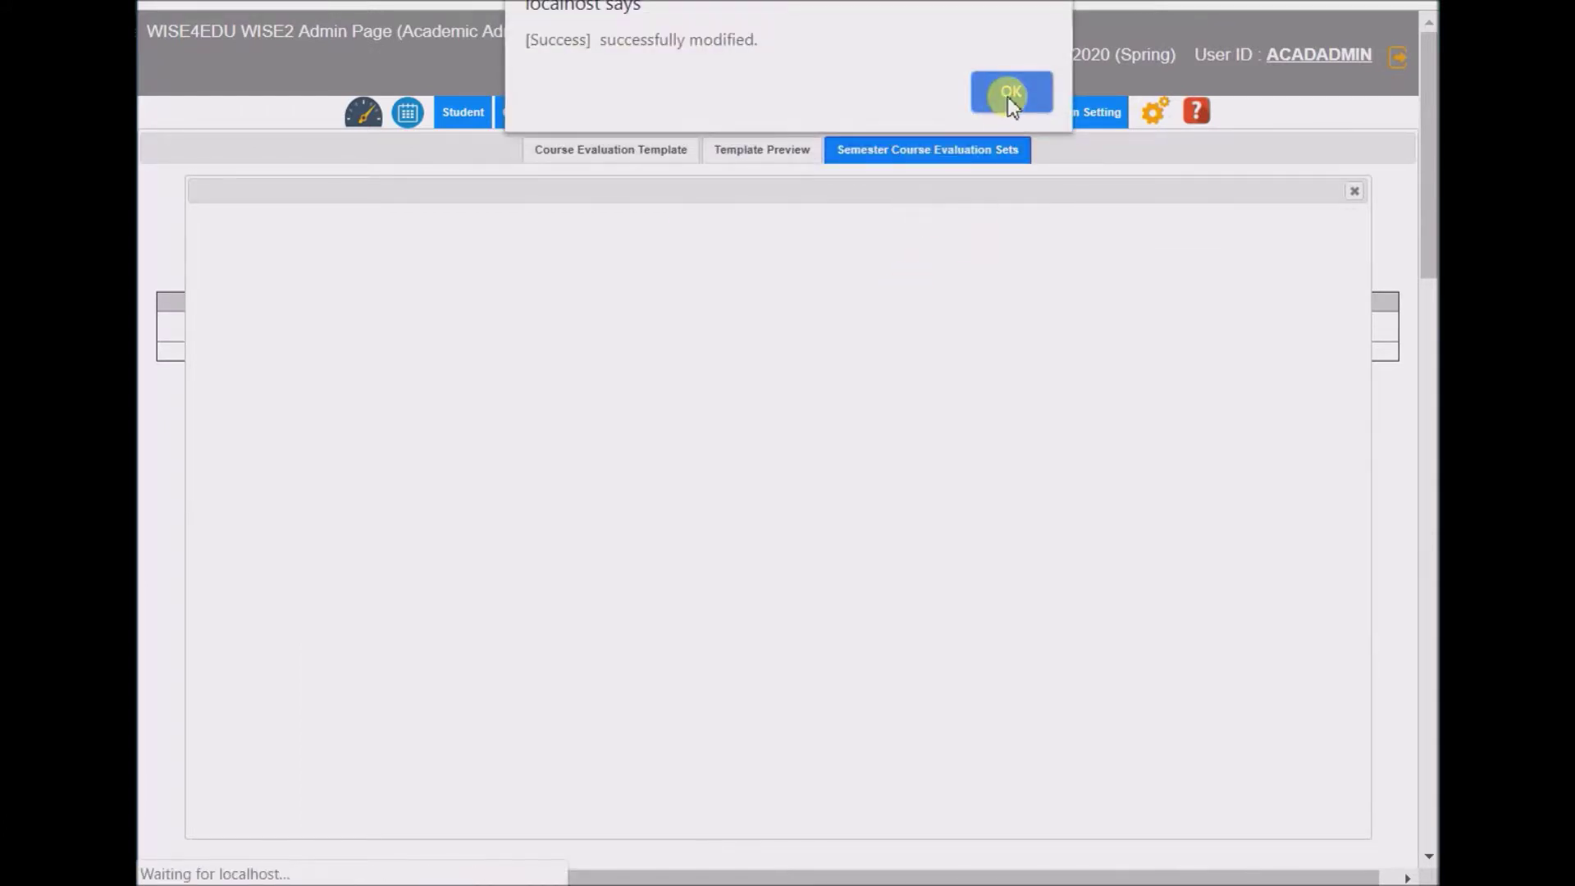
left_click(1009, 91)
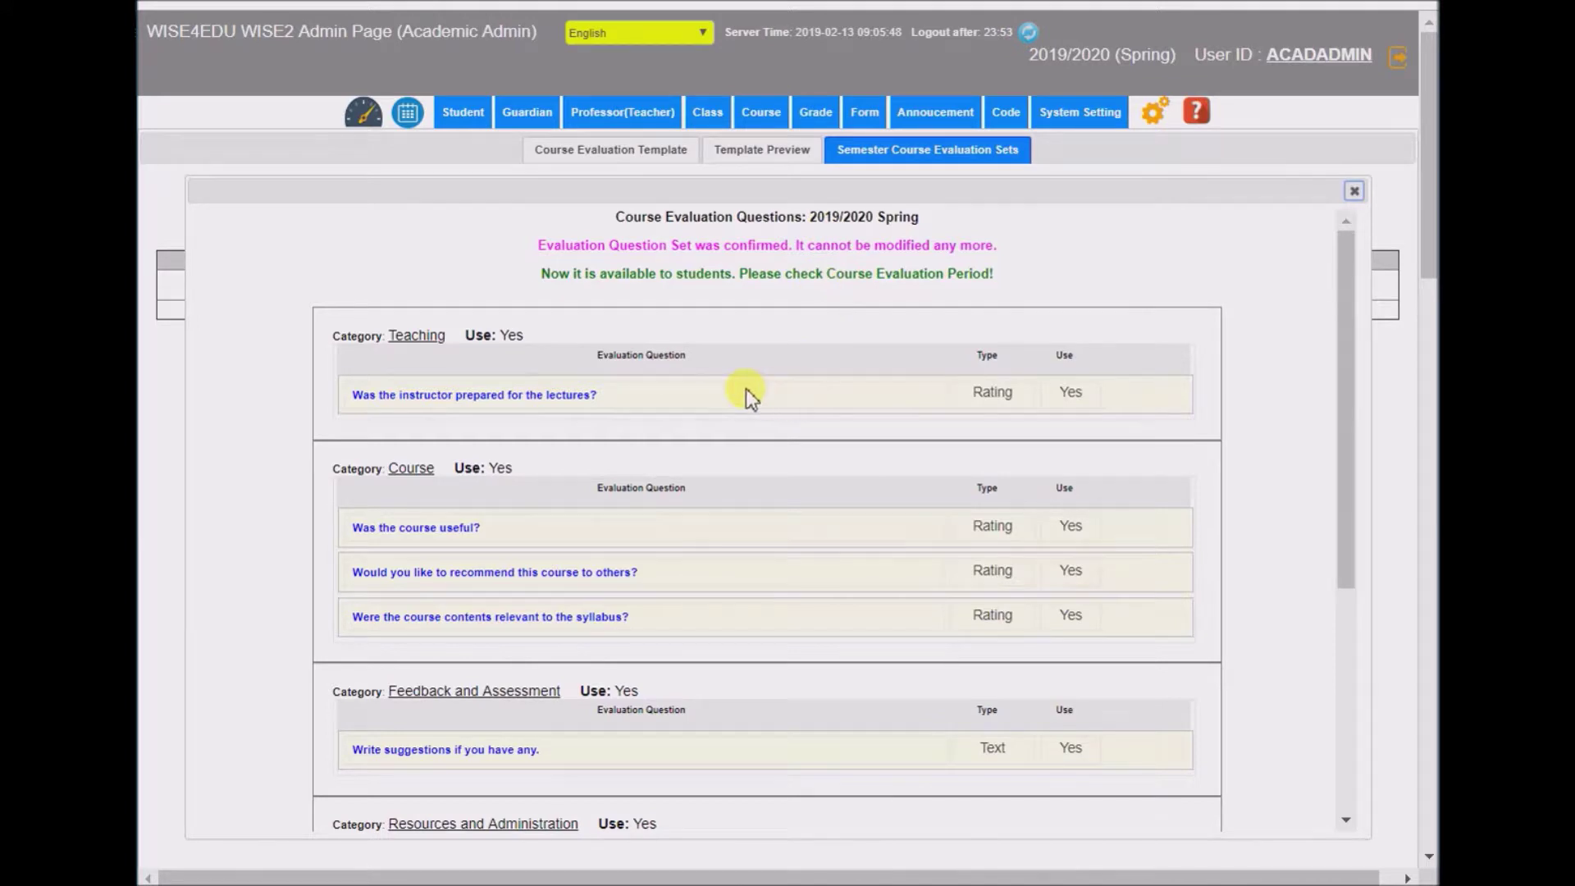
left_click(567, 399)
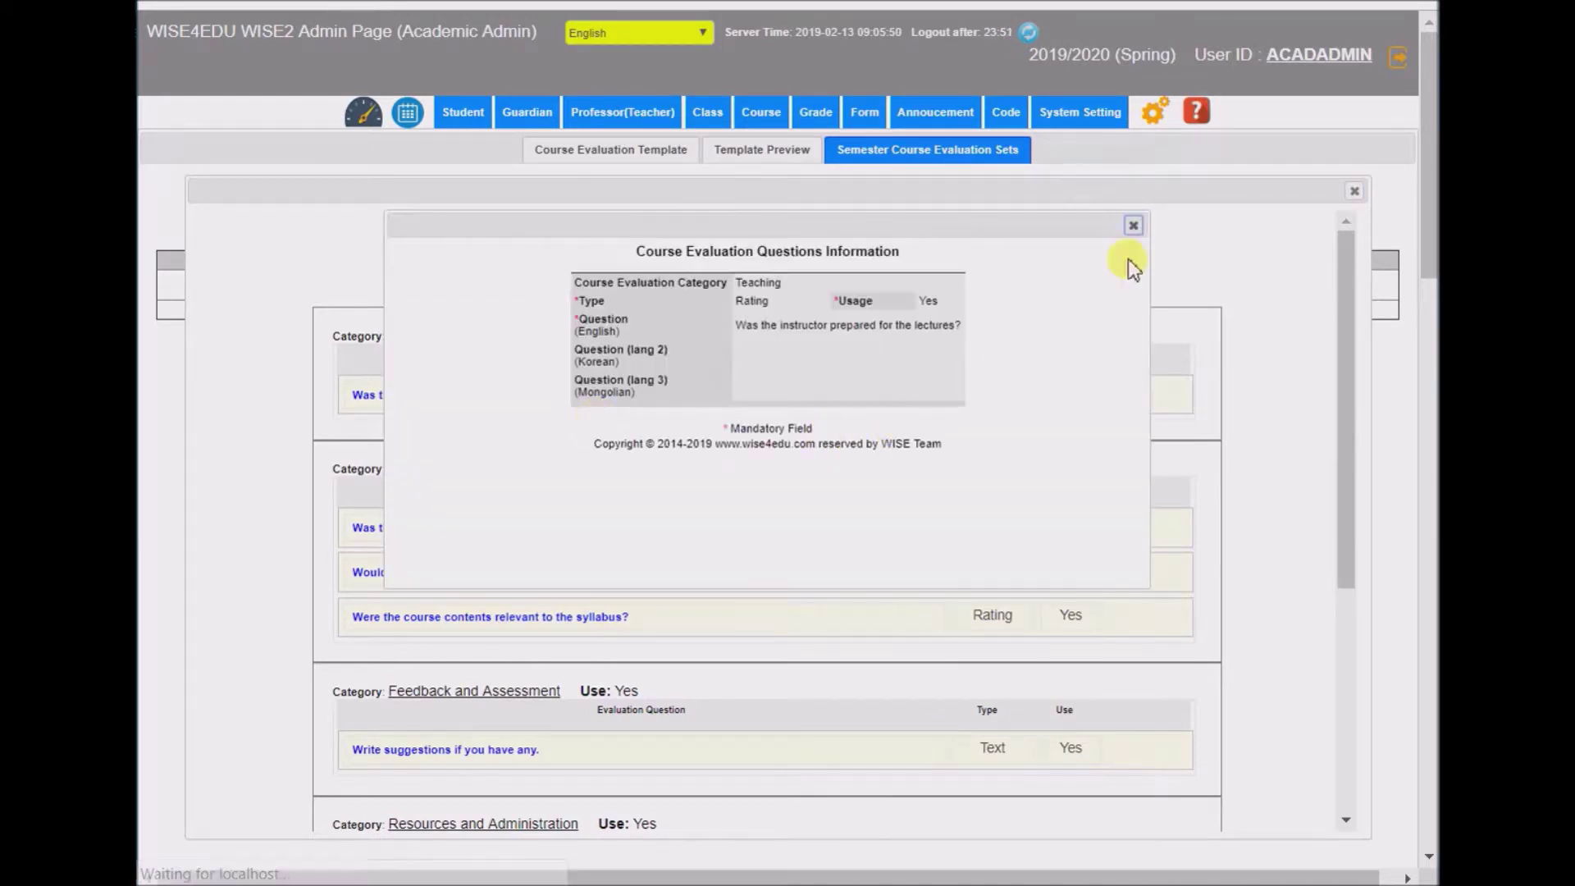
left_click(1126, 221)
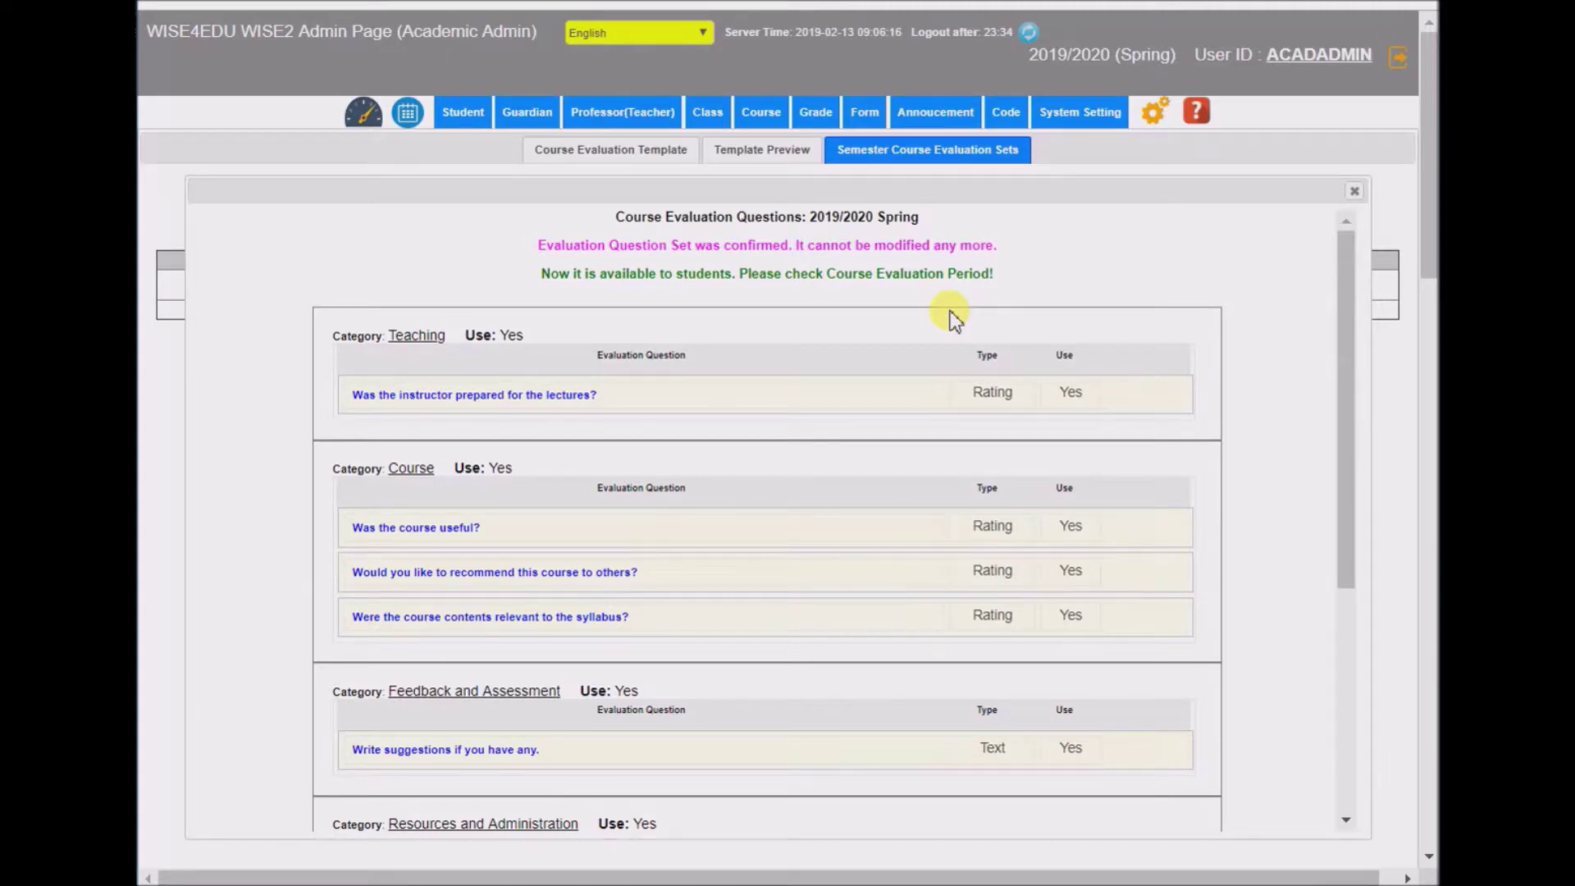
- Close the confirmed 2019/2020 Spring Course Evaluation Questions window
left_click(1354, 190)
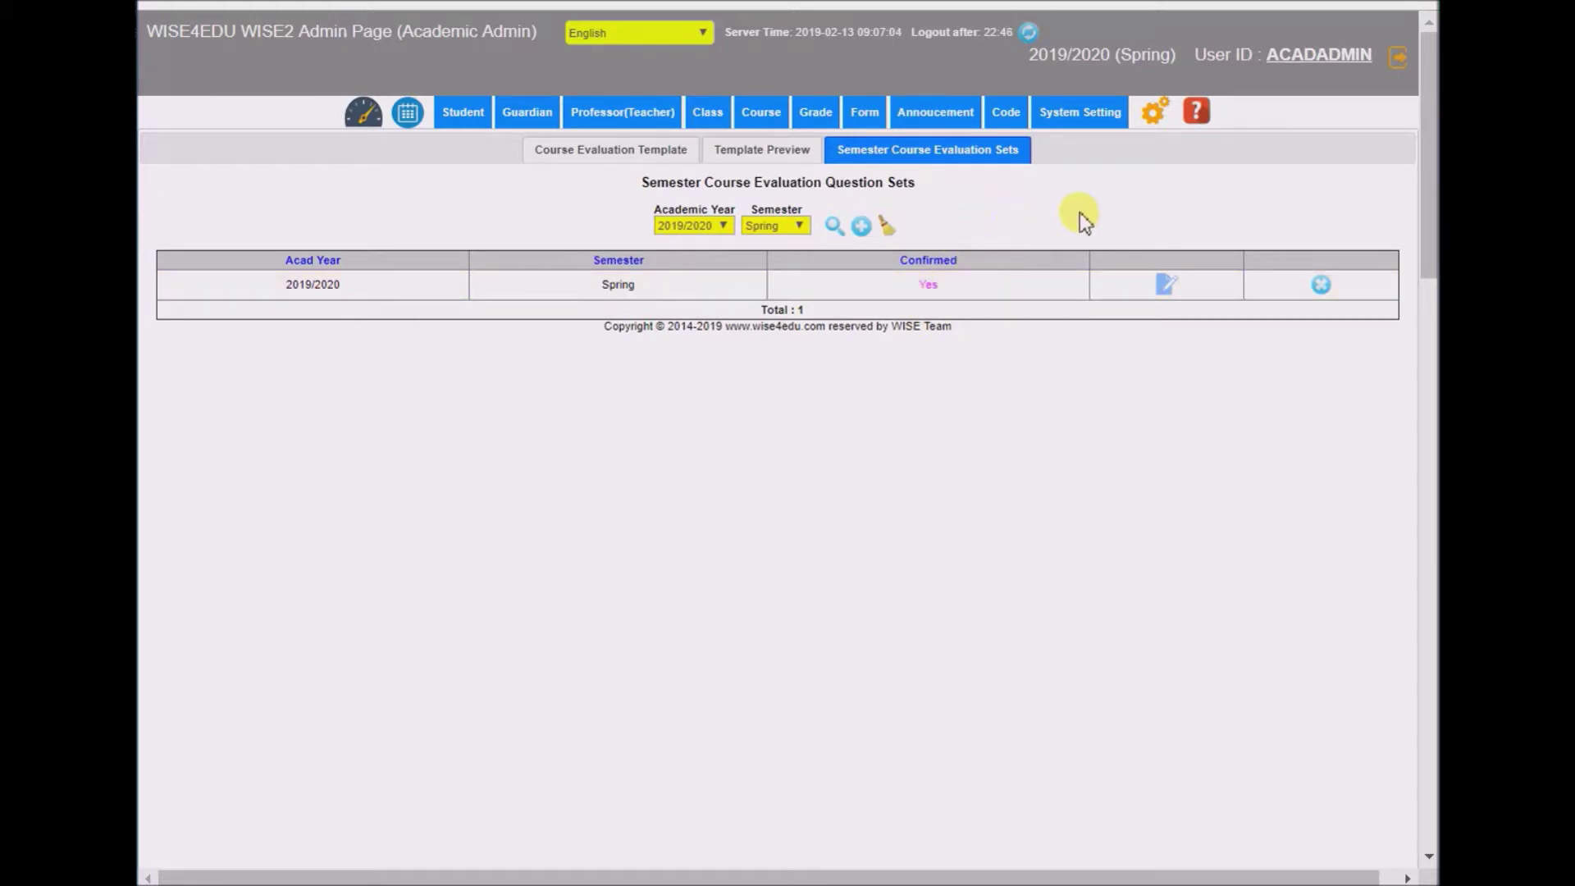
- Log out of the admin account and sign in as the student with the saved user ID and password
left_click(1397, 56)
left_click(1020, 88)
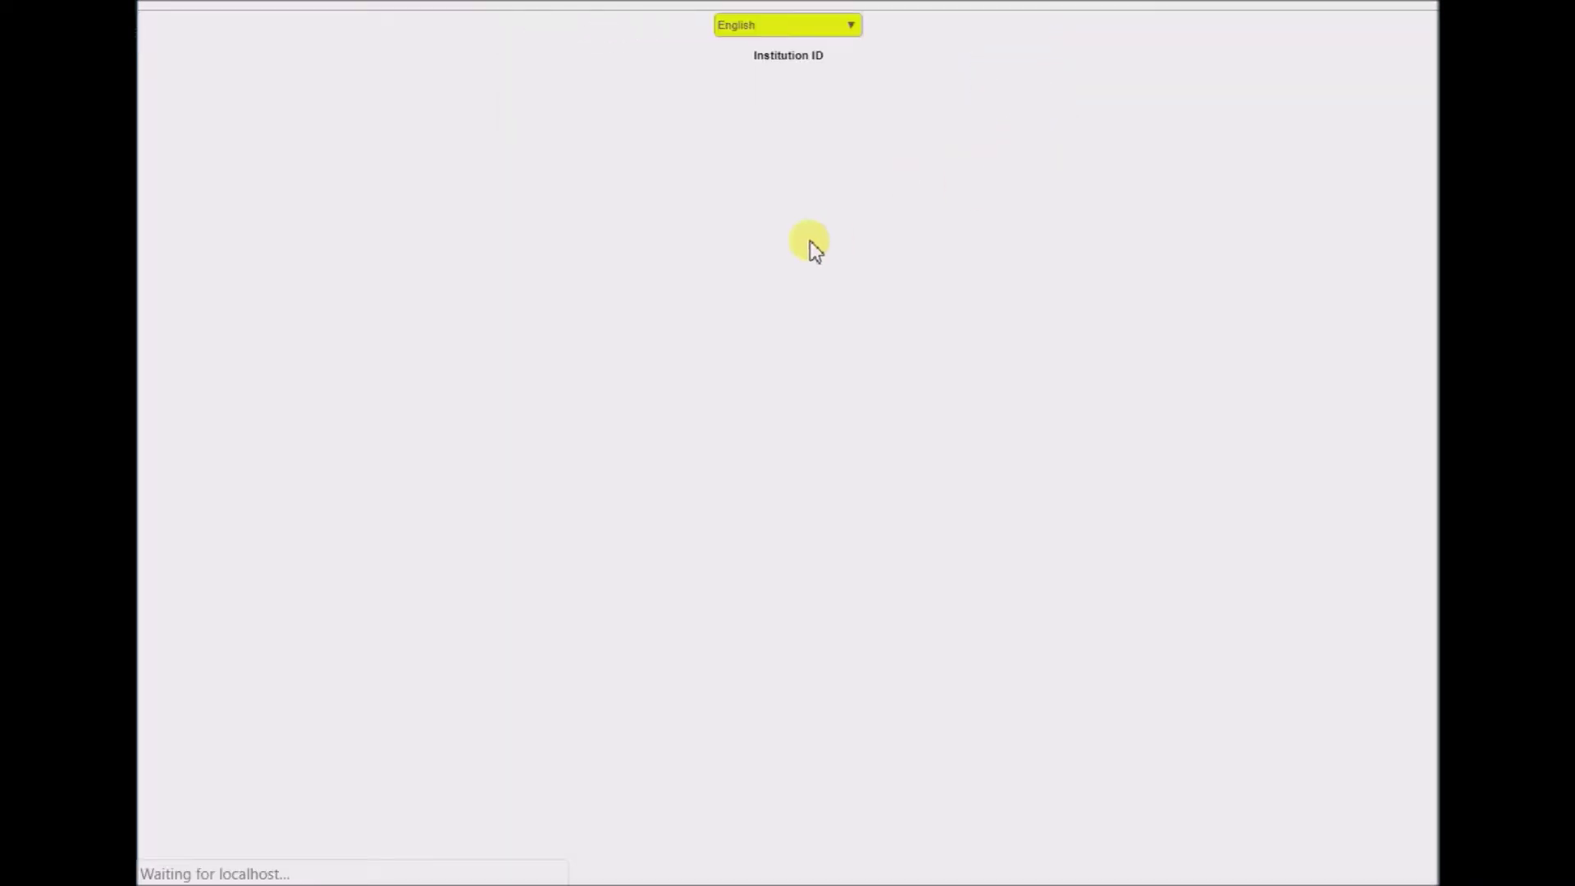
left_click(689, 248)
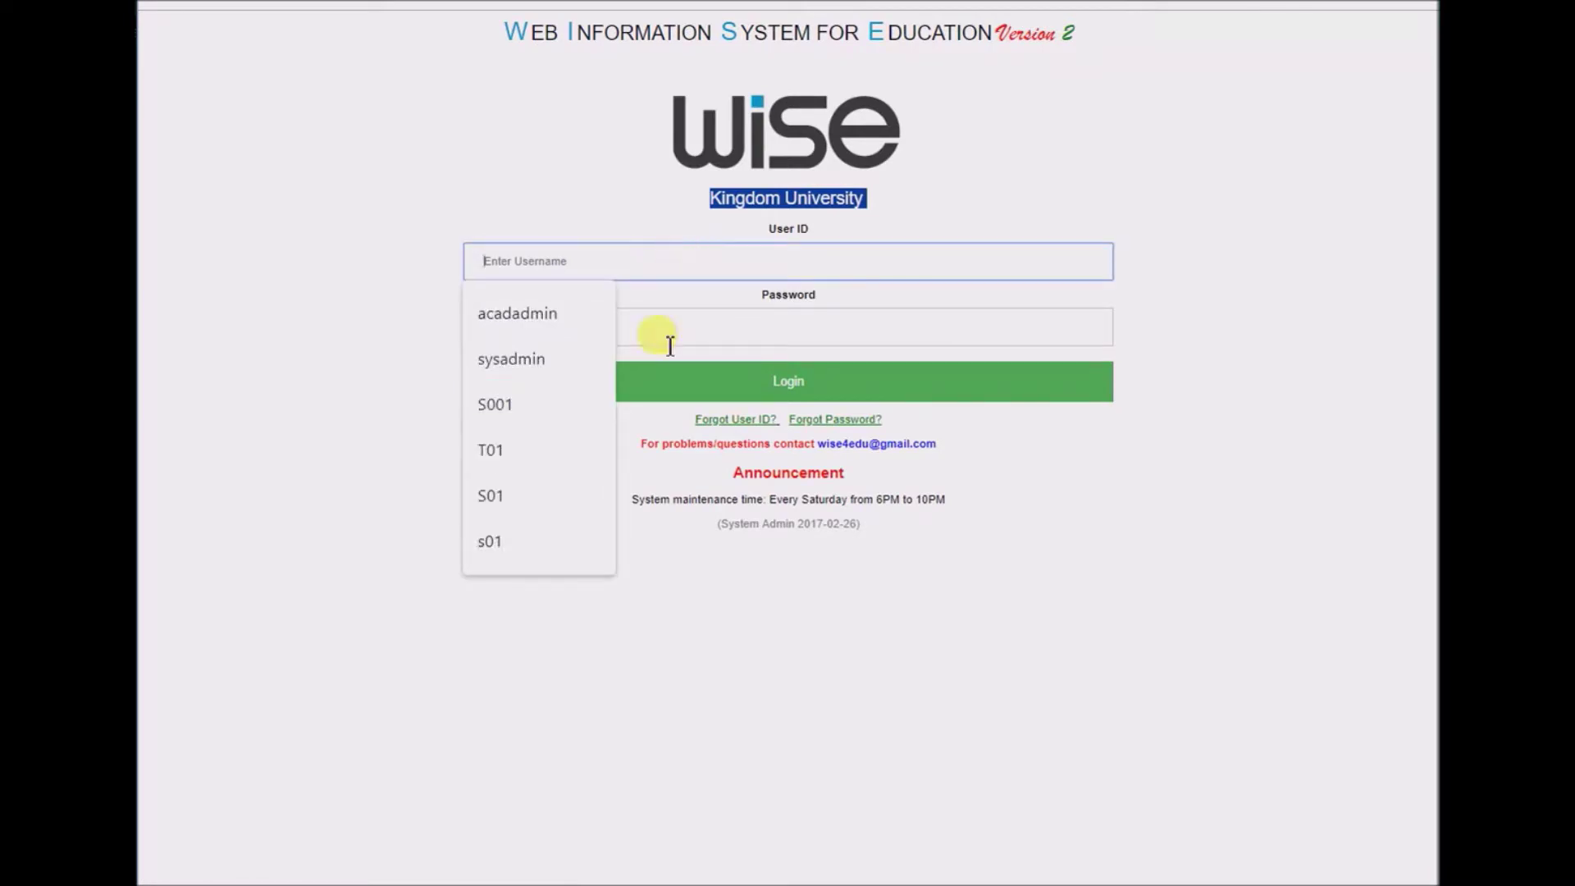
left_click(529, 504)
left_click(628, 338)
type("123")
left_click(647, 379)
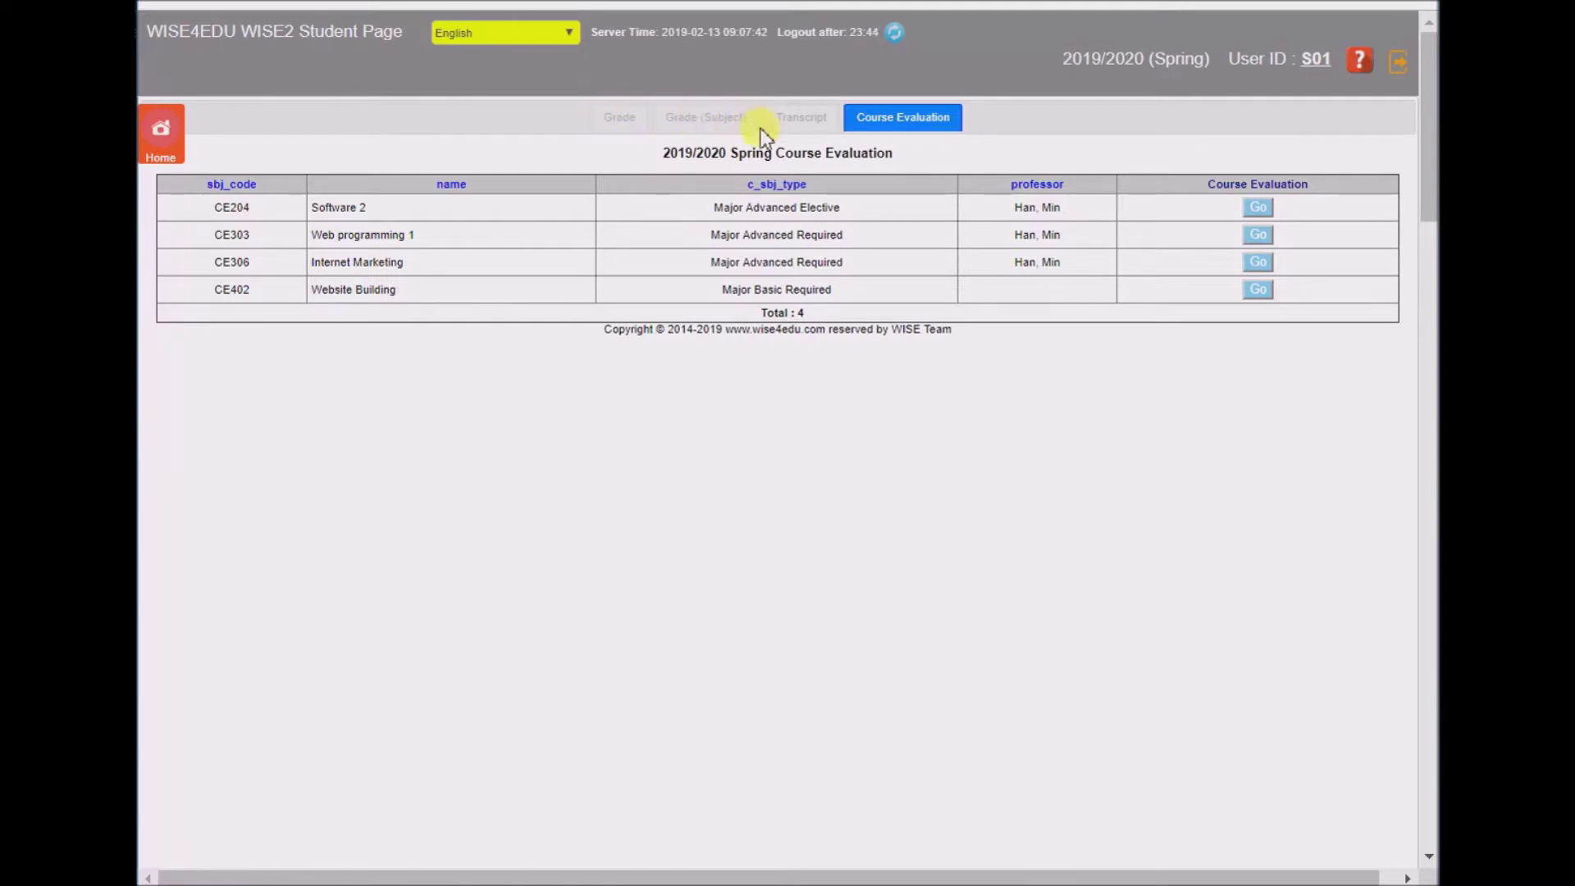
left_click(160, 138)
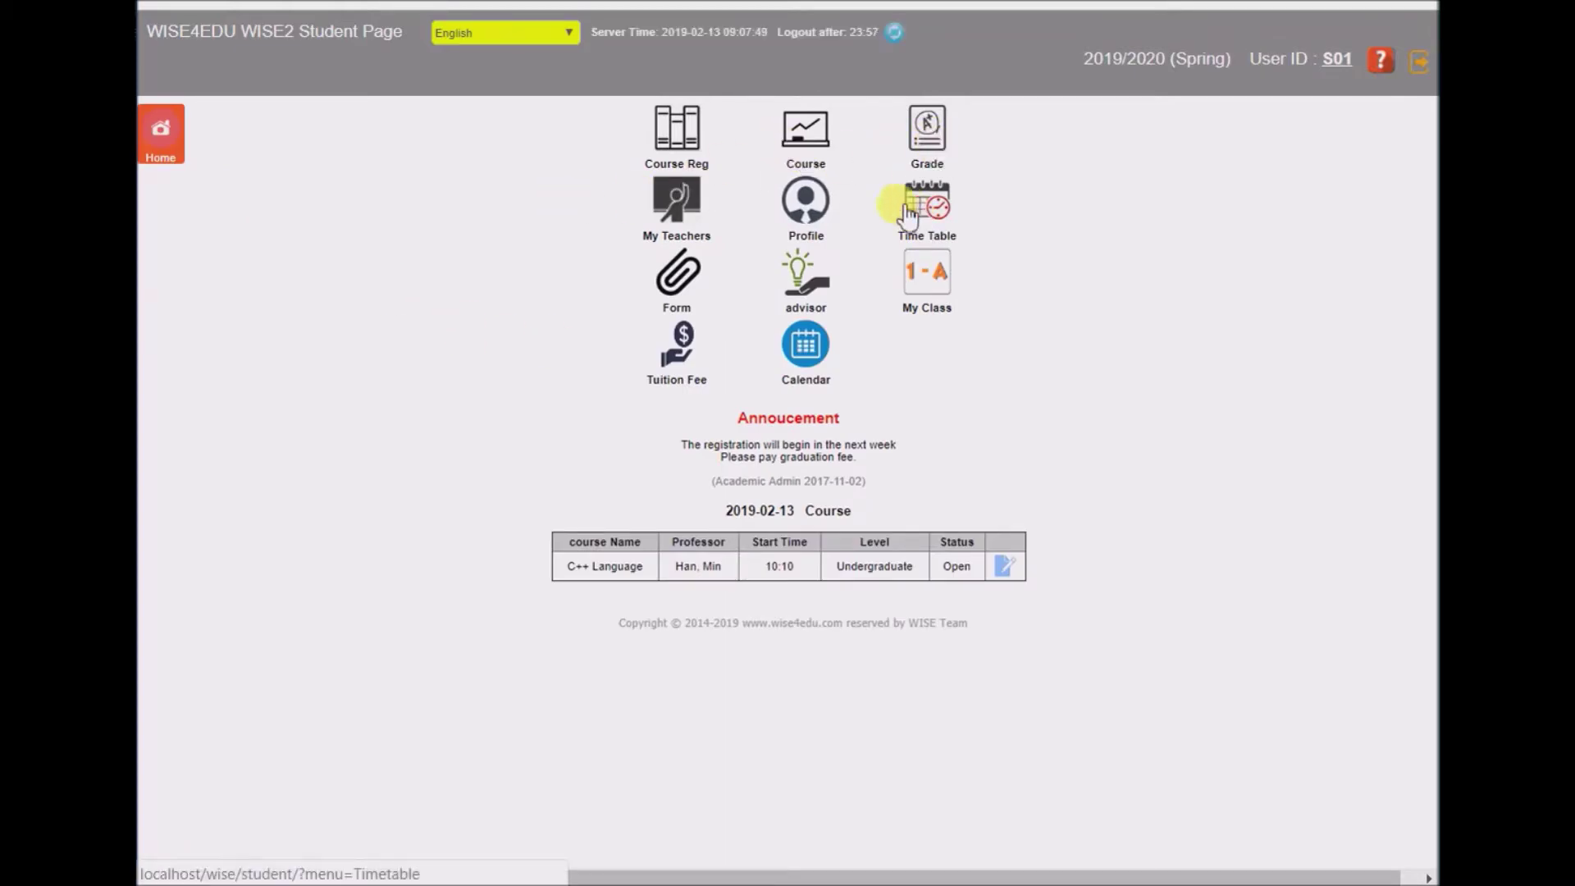
left_click(935, 208)
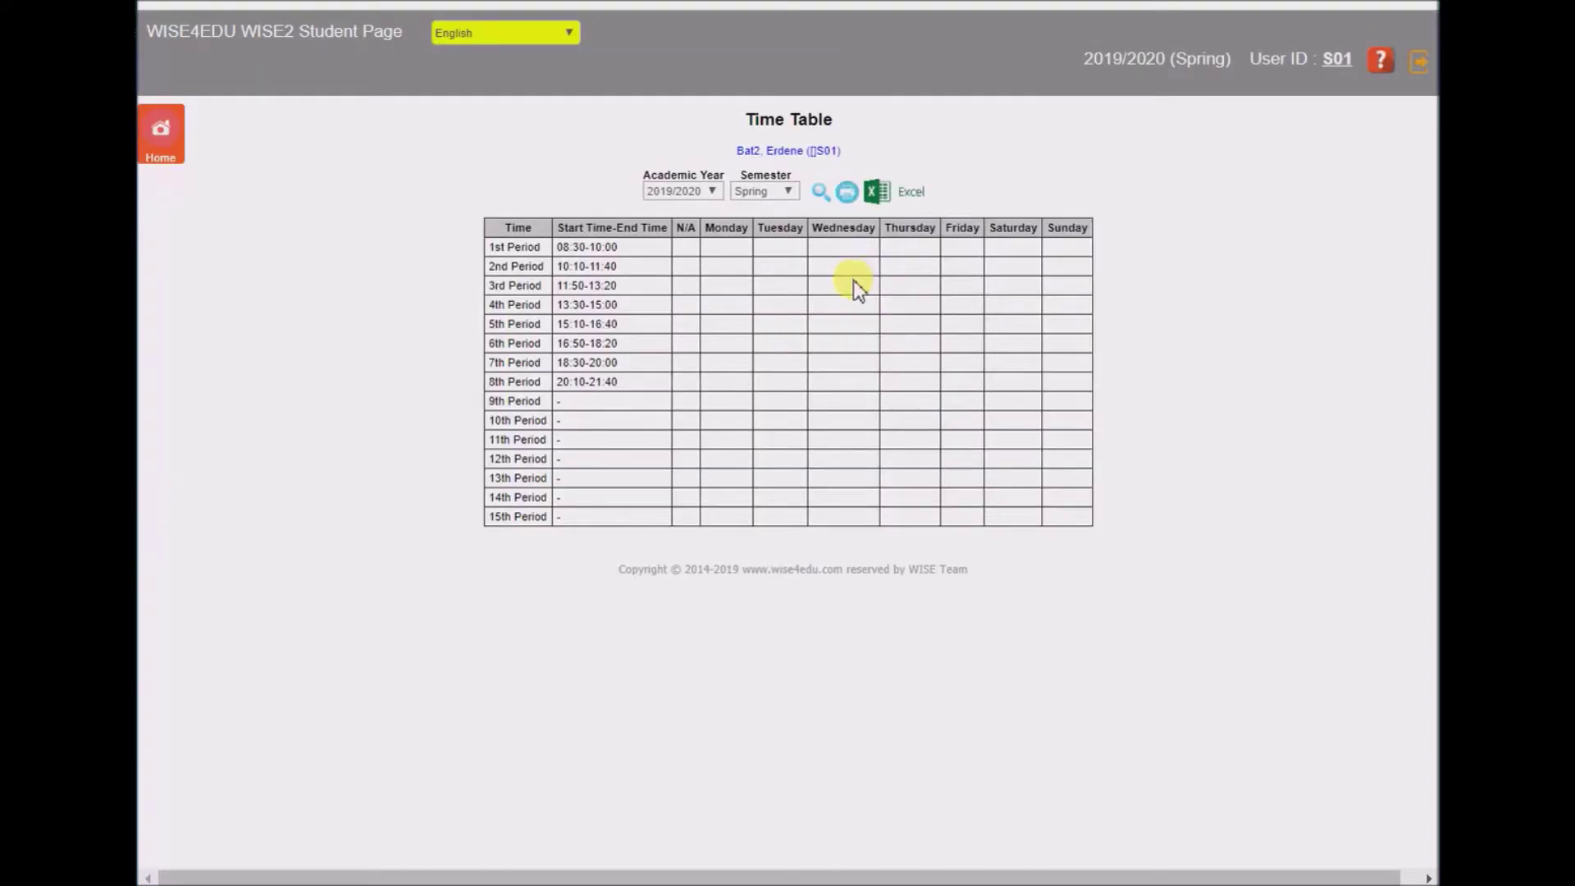
left_click(162, 123)
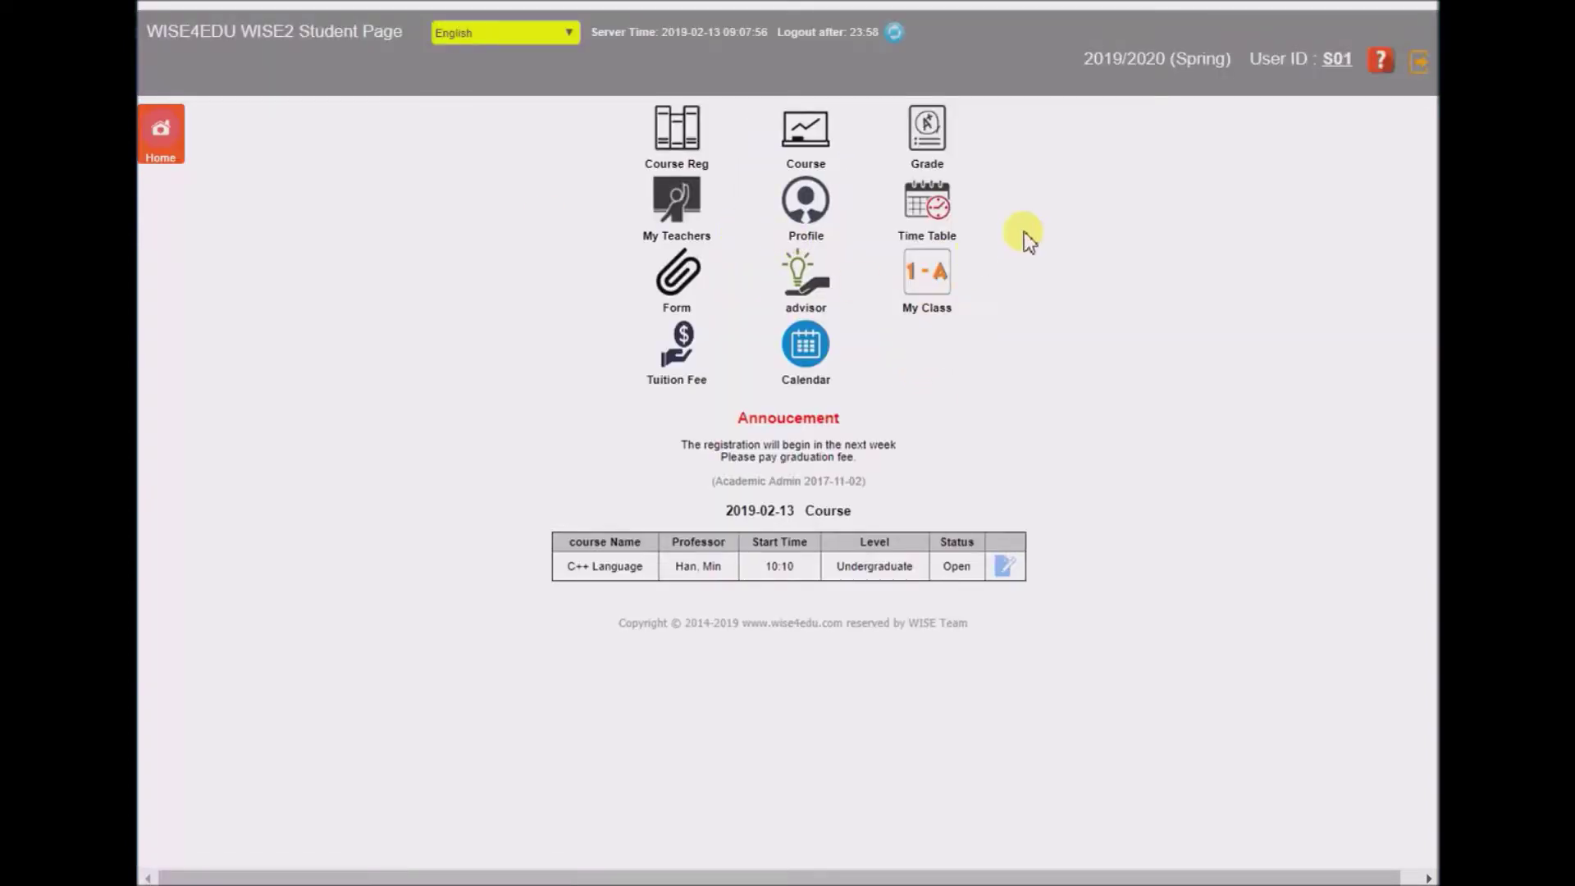
left_click(921, 161)
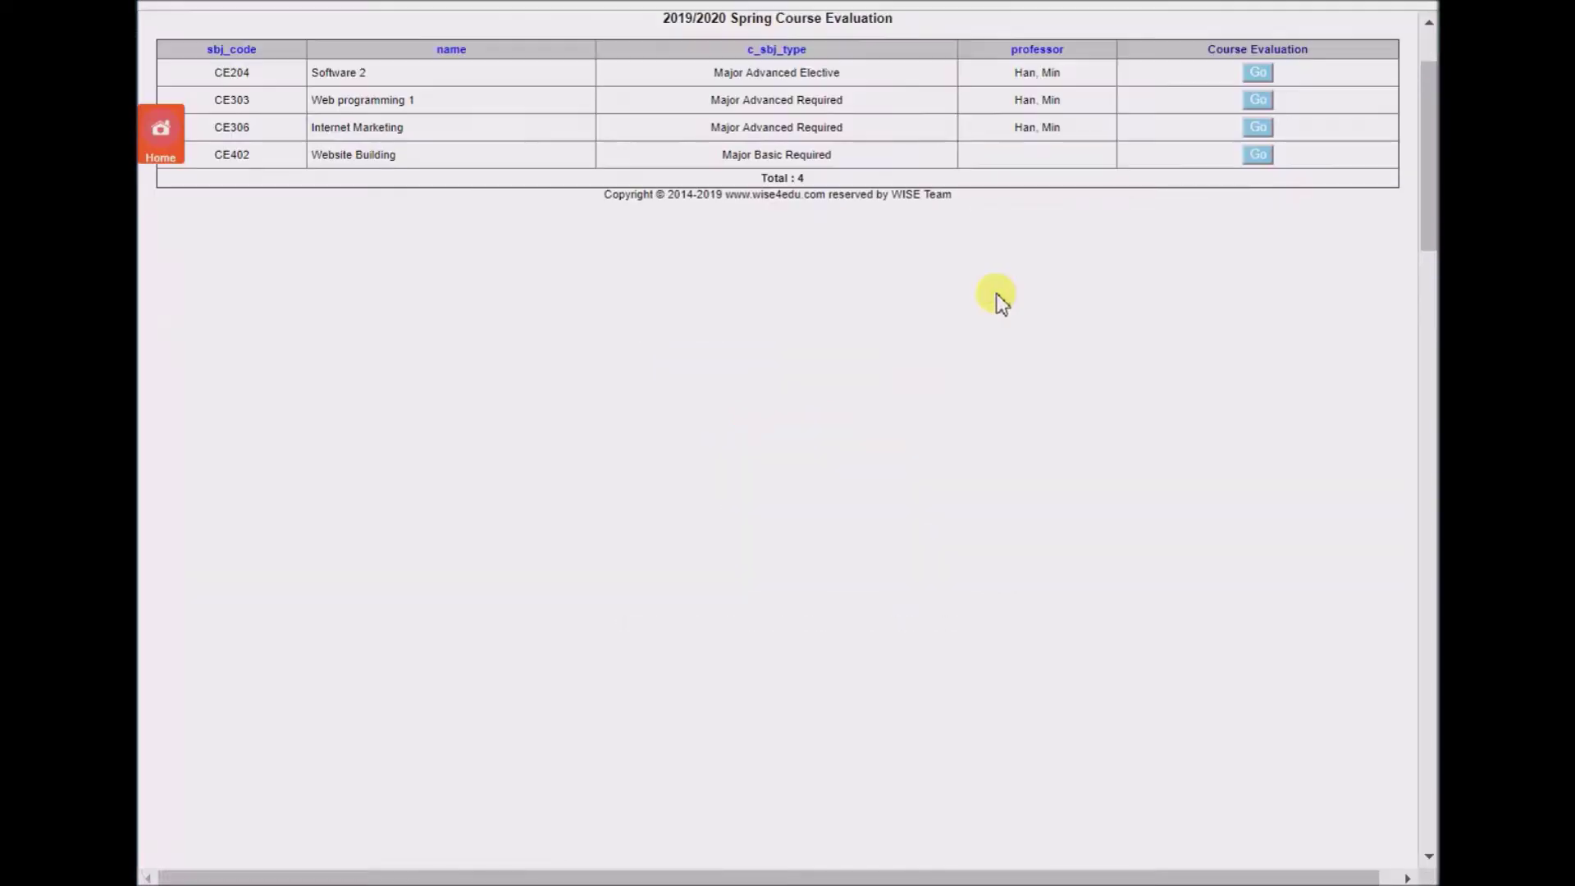
scroll(1025, 296, "up", 2)
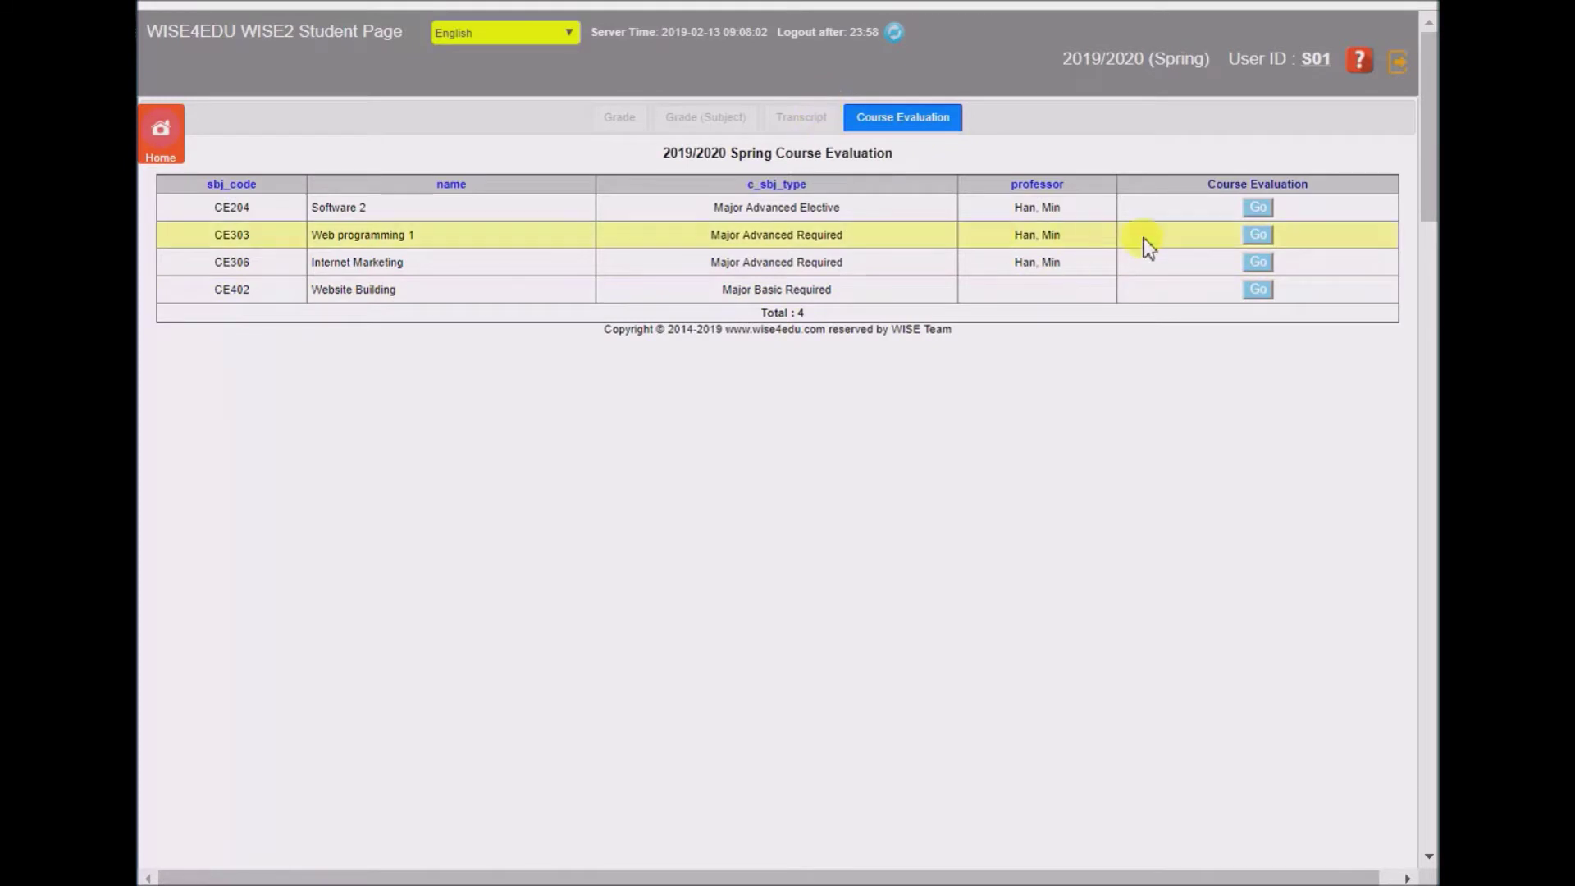
- Rate Software 2 (recommend 5, syllabus 4), add the suggestion 'More Practice', and submit it
left_click(1256, 211)
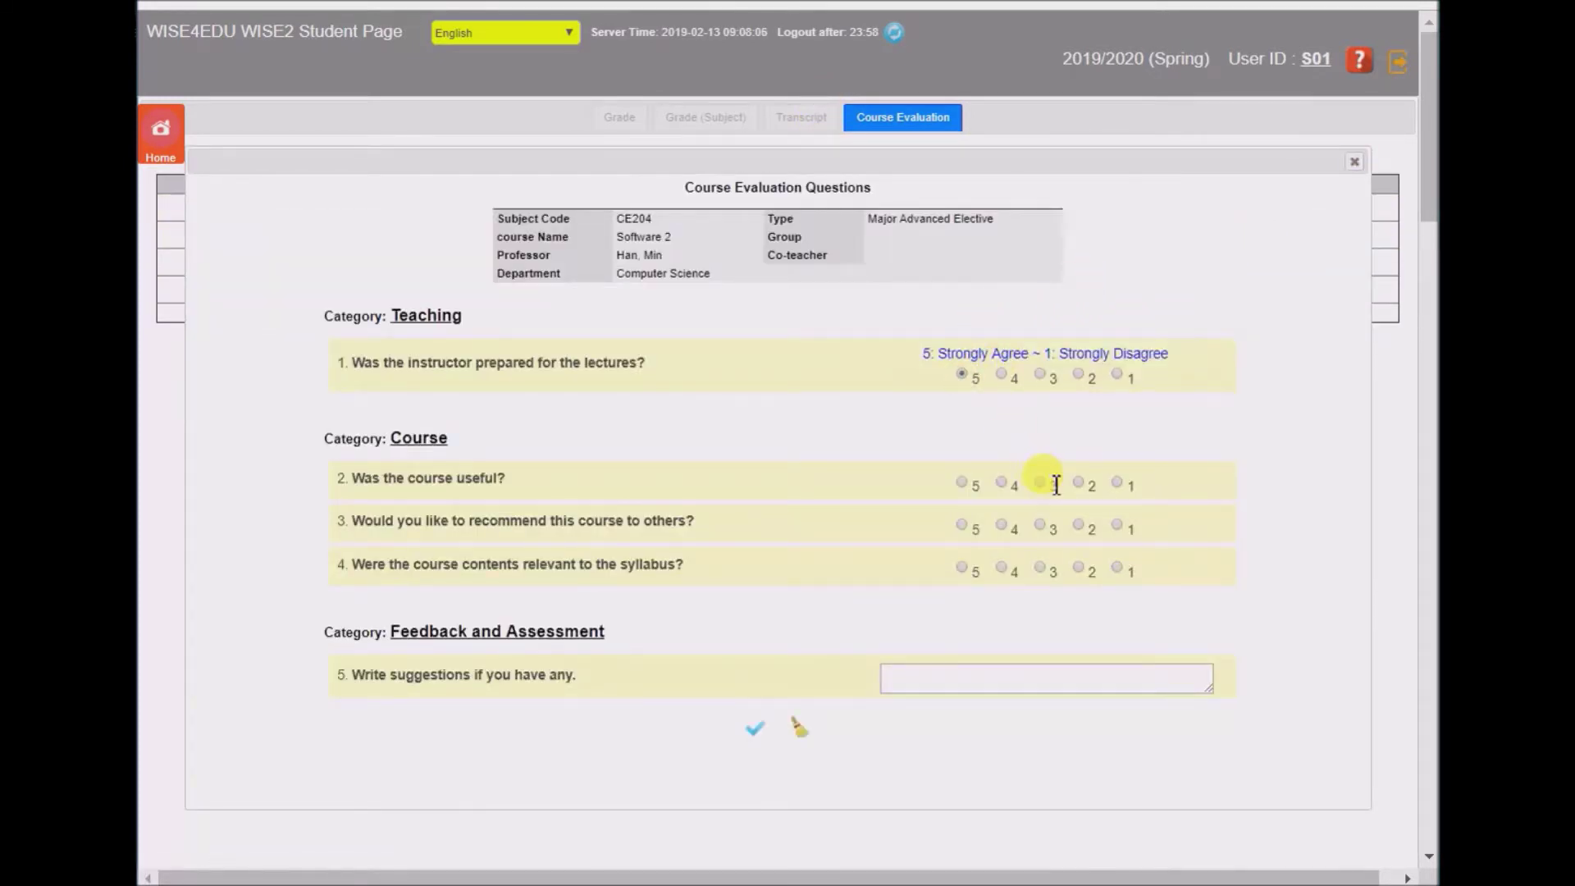
left_click(961, 525)
left_click(1001, 567)
left_click(999, 692)
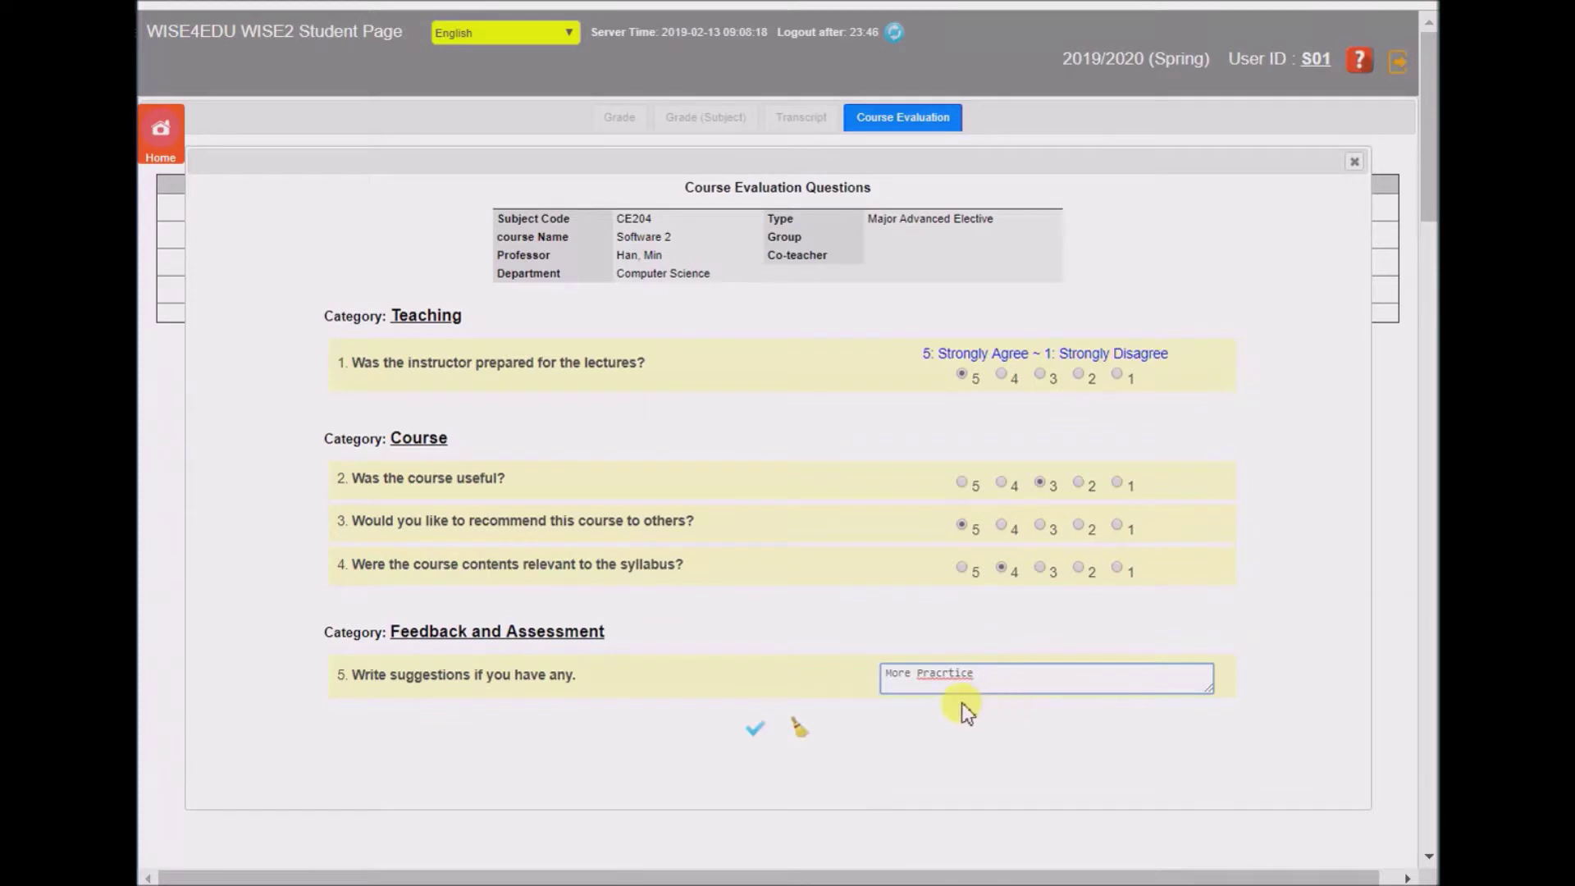
right_click(959, 684)
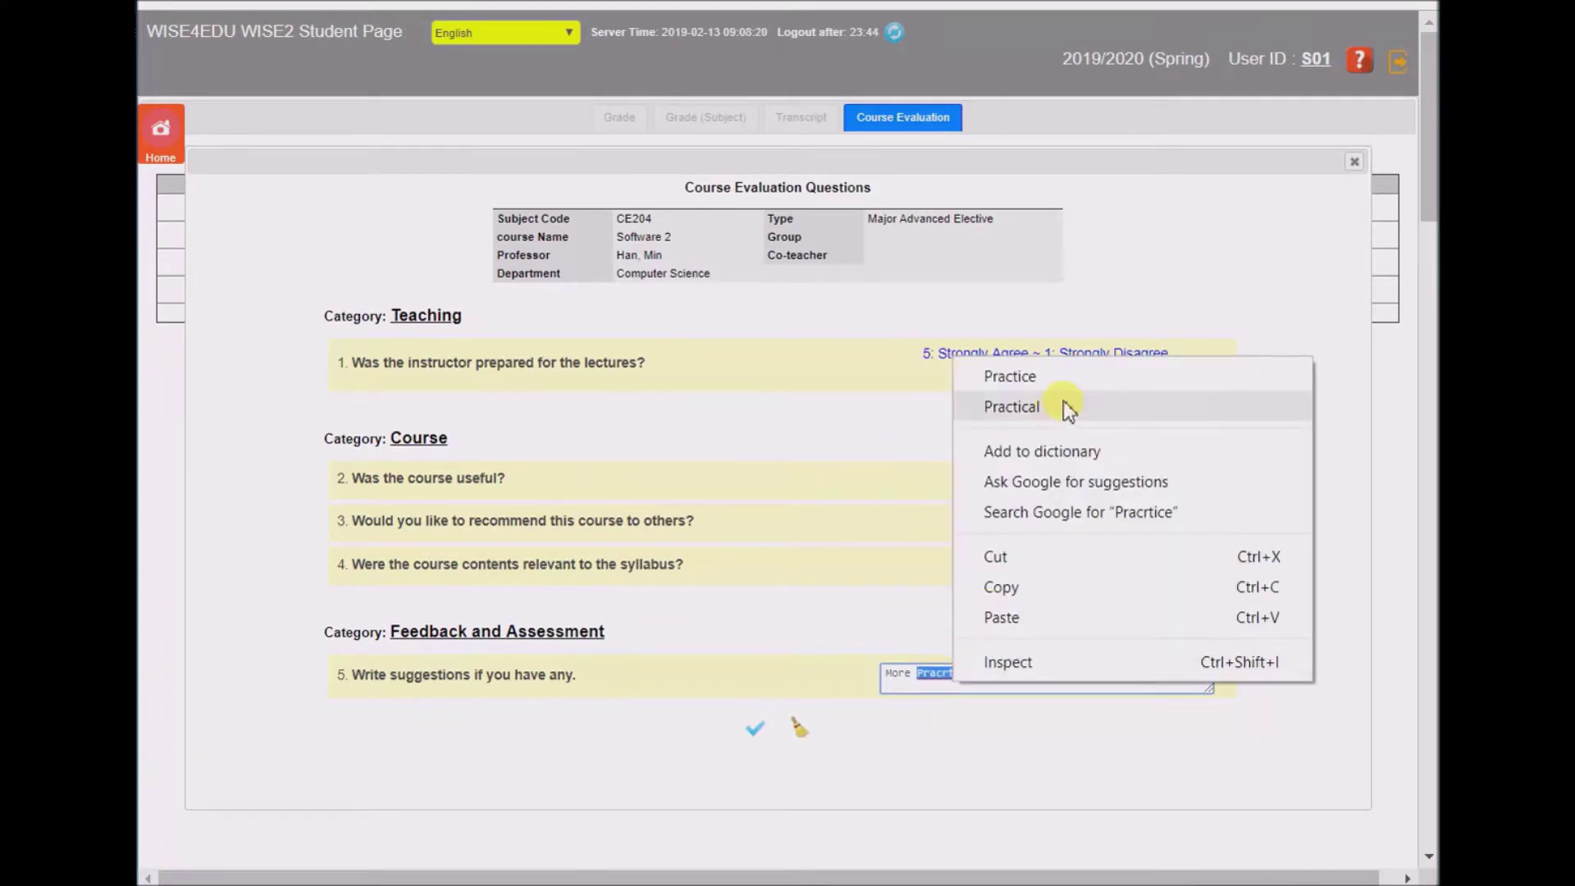
left_click(1070, 376)
left_click(761, 747)
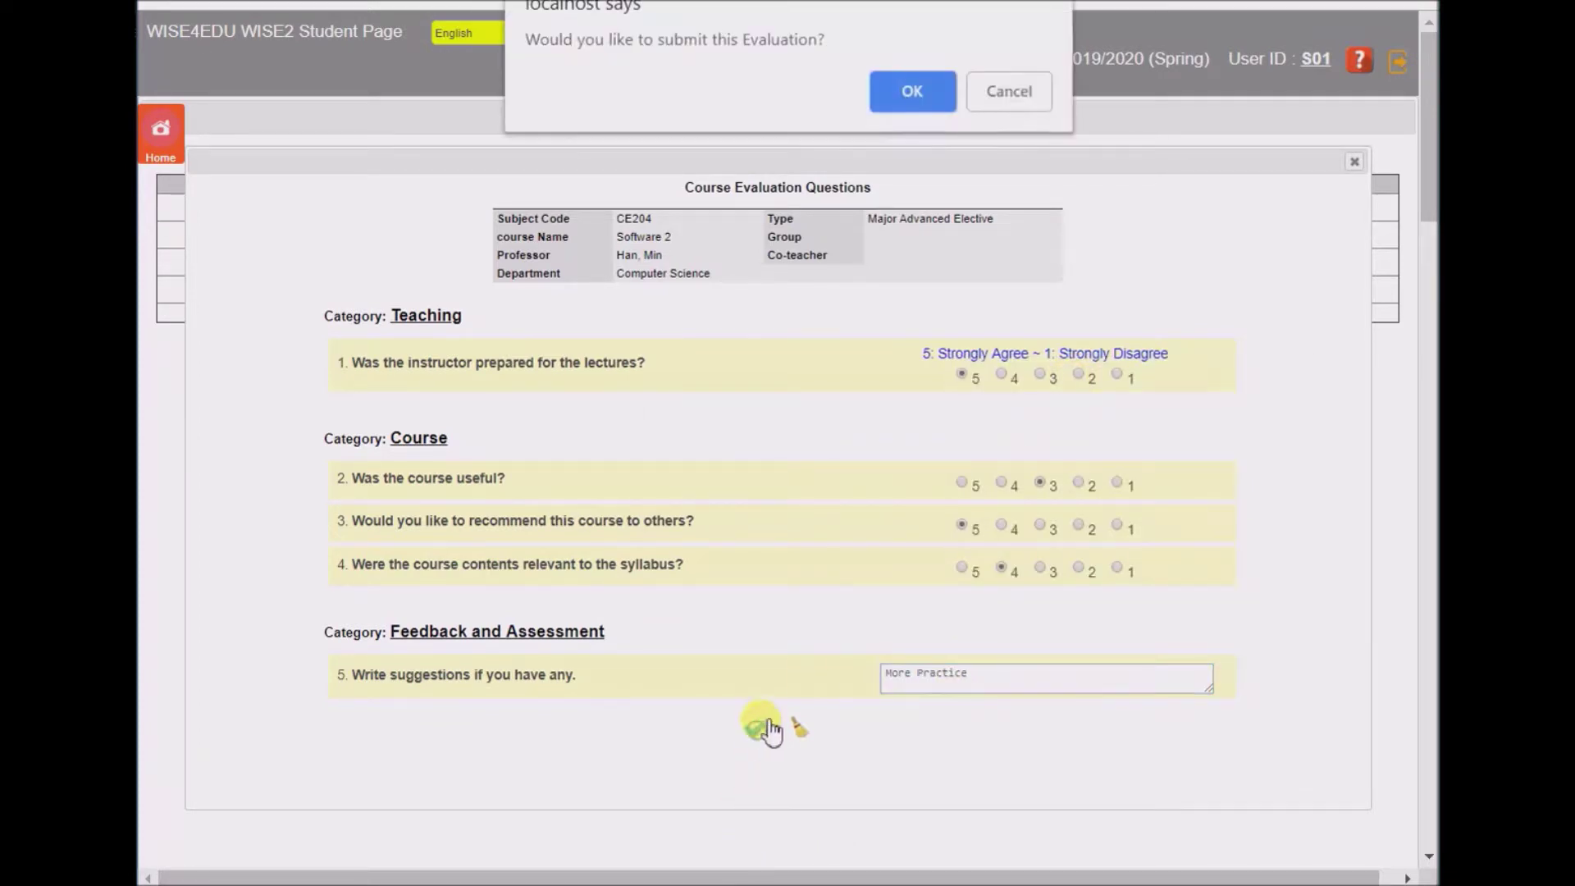
left_click(917, 87)
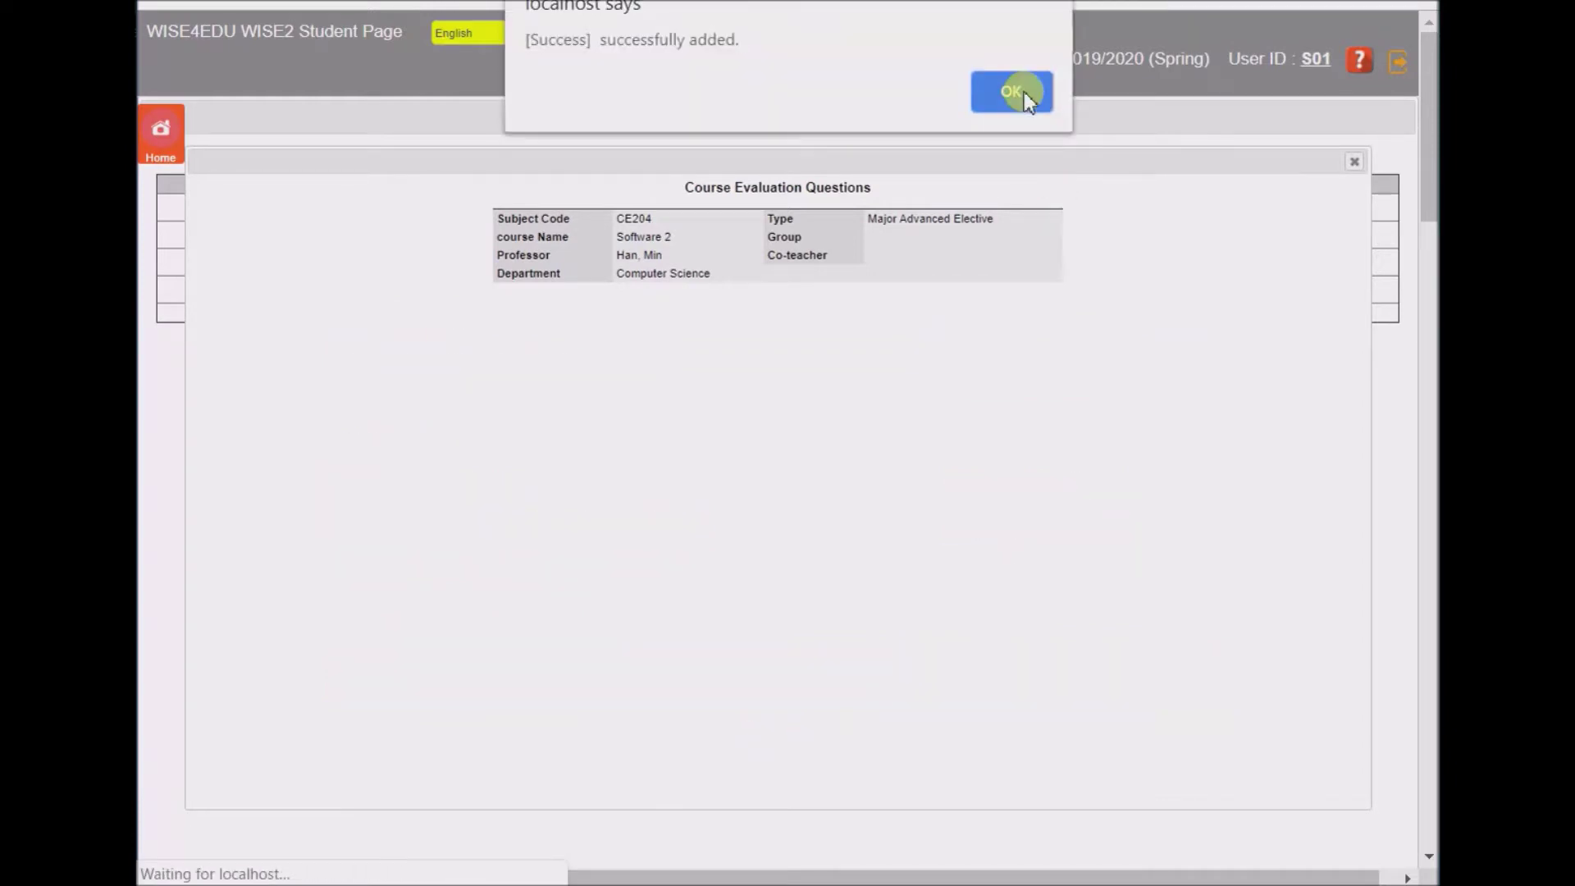
left_click(1019, 88)
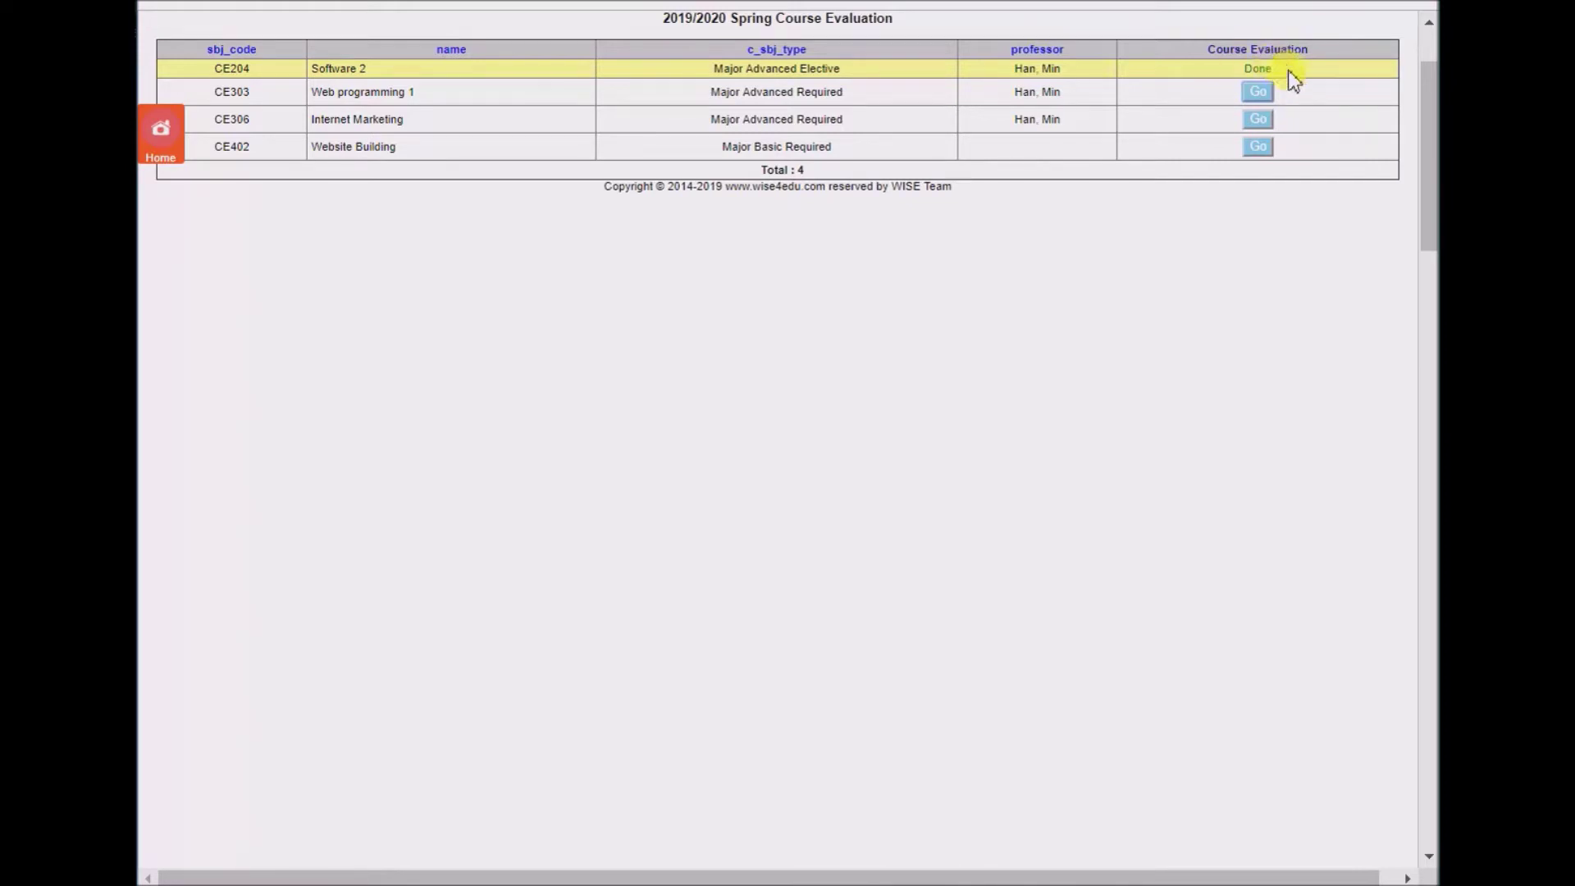
- Rate Web programming 1 (CE303) 5, 2, 5 and submit its evaluation
left_click(1259, 91)
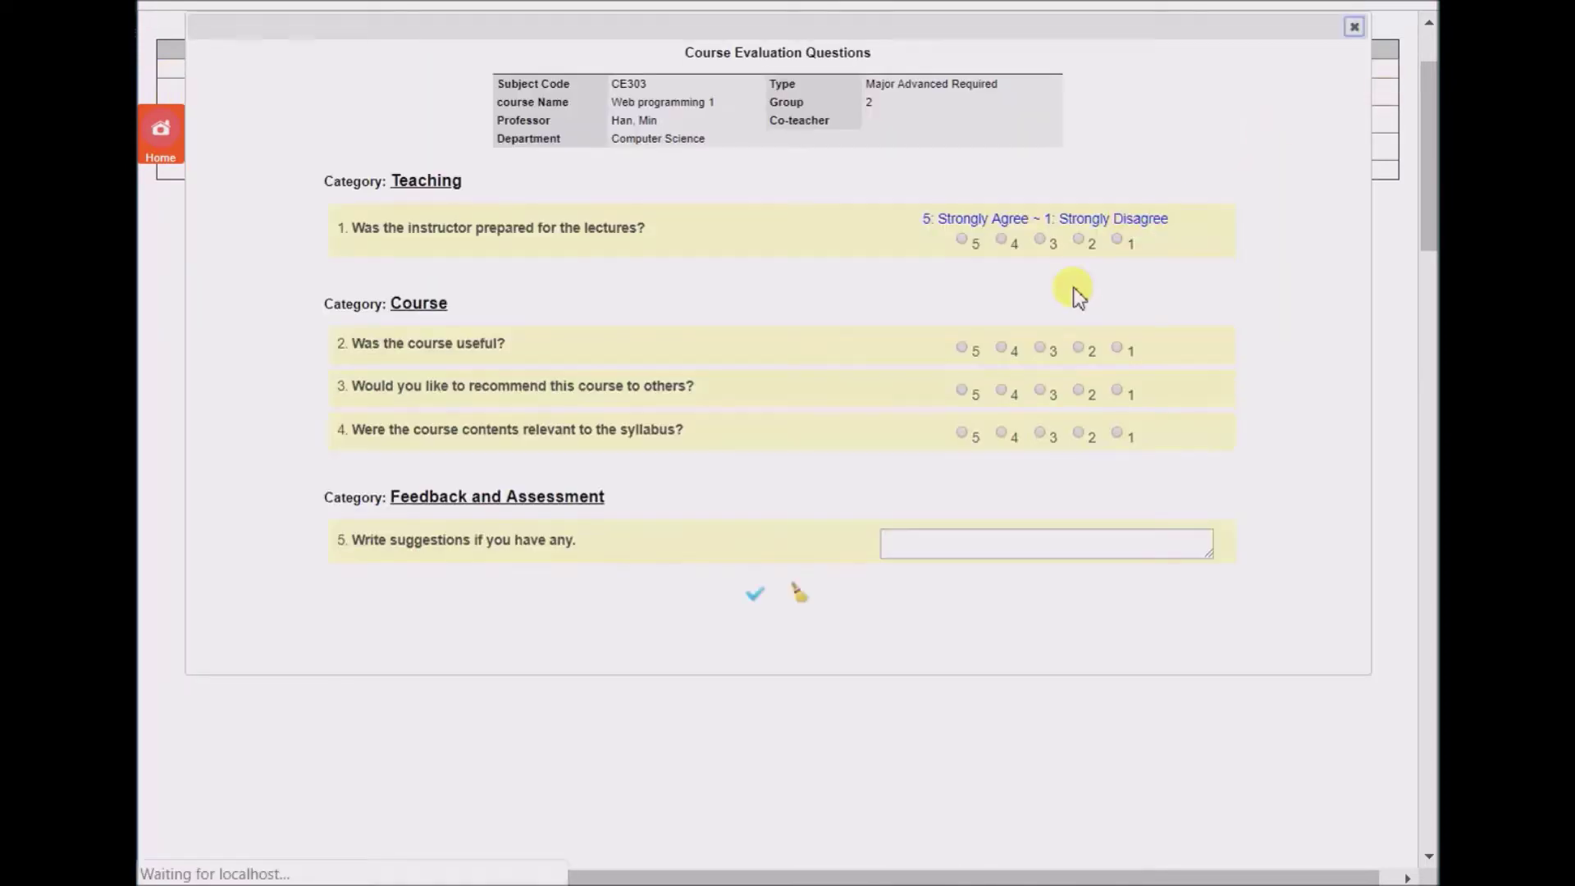
left_click(977, 241)
left_click(1080, 344)
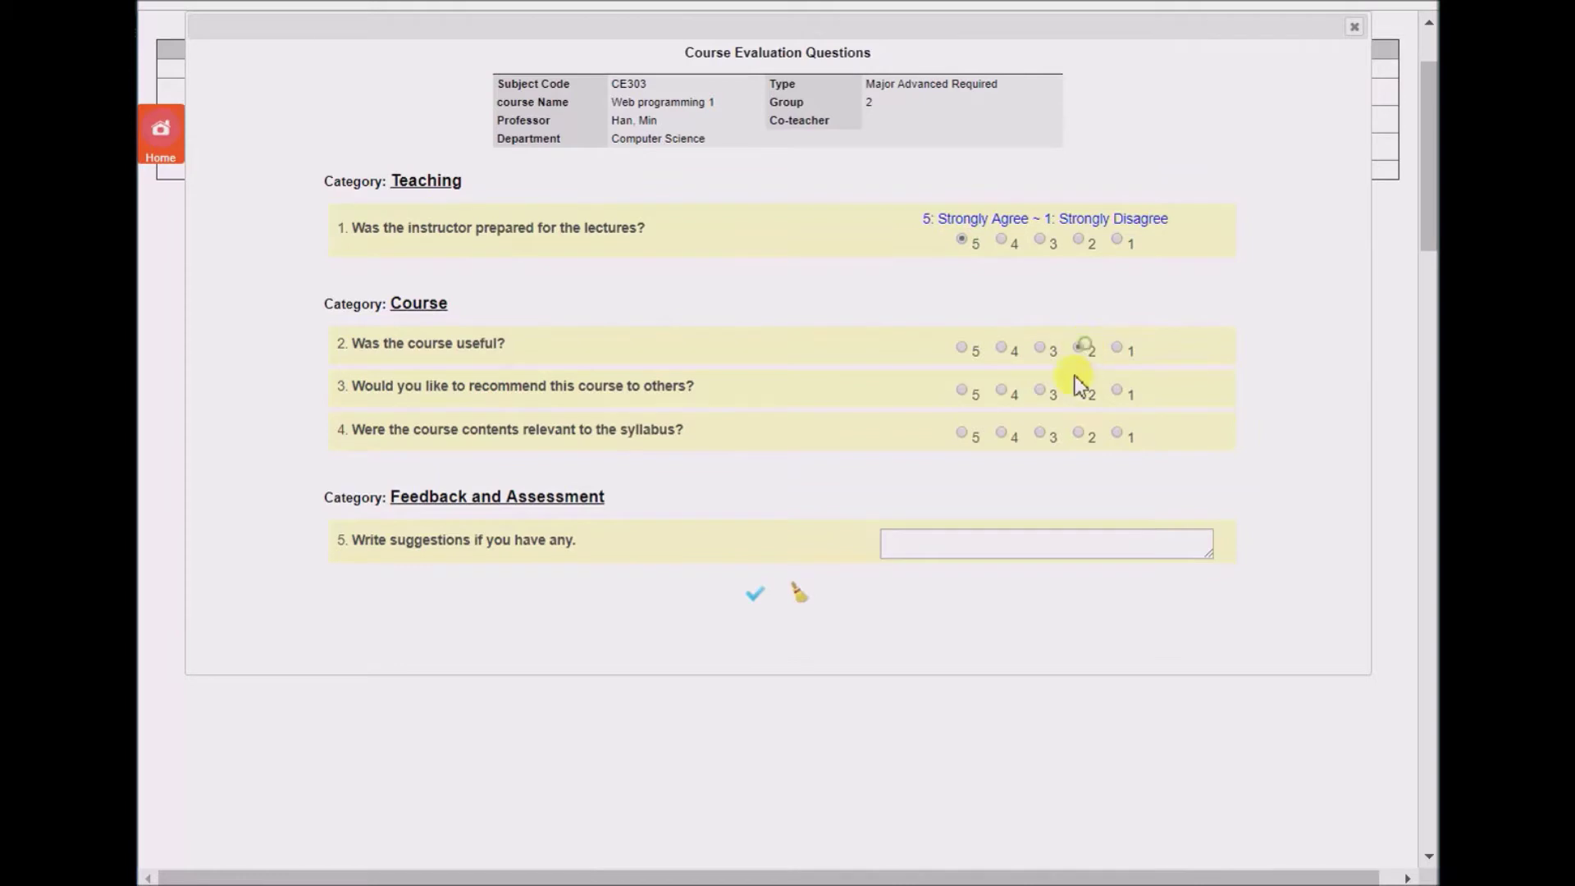
left_click(961, 433)
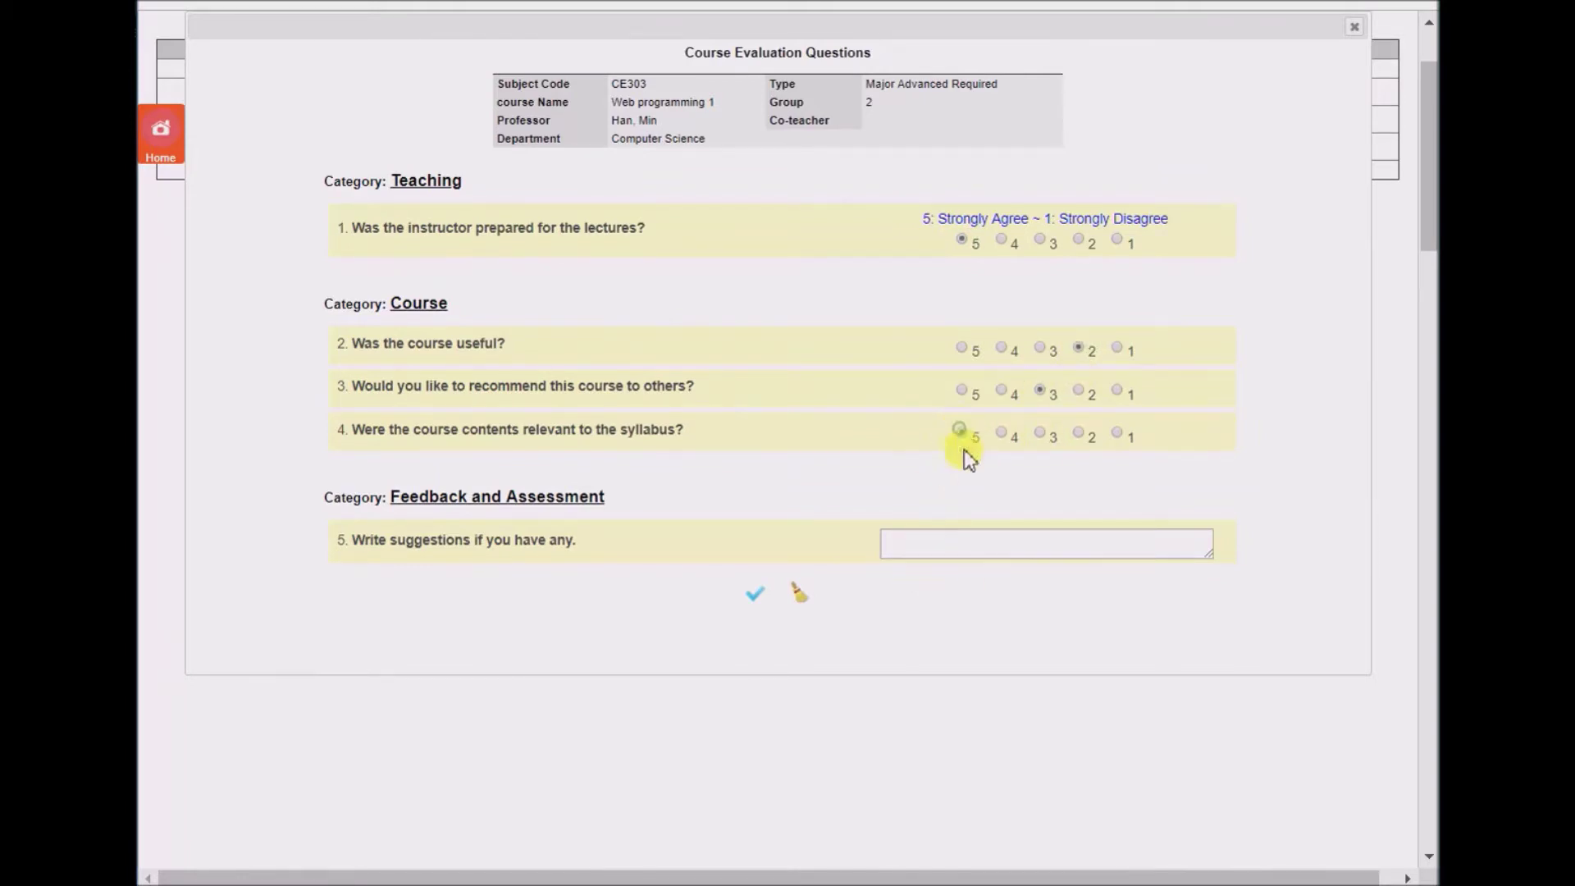
left_click(756, 602)
left_click(914, 86)
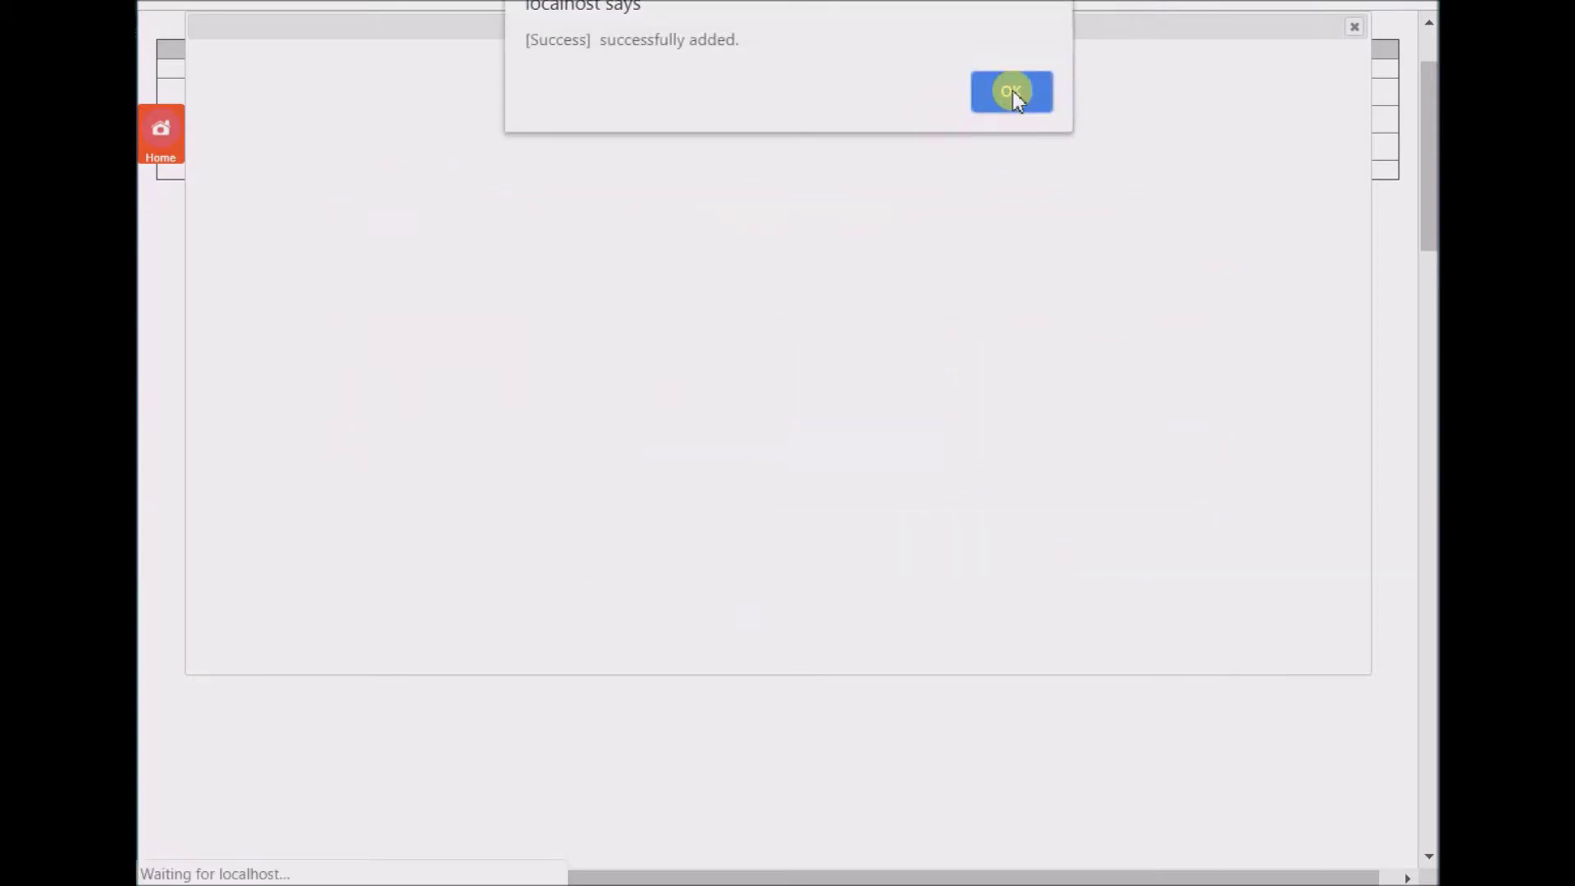
left_click(1013, 92)
- Rate Internet Marketing's usefulness 2 and syllabus relevance 2, then submit it
left_click(1252, 110)
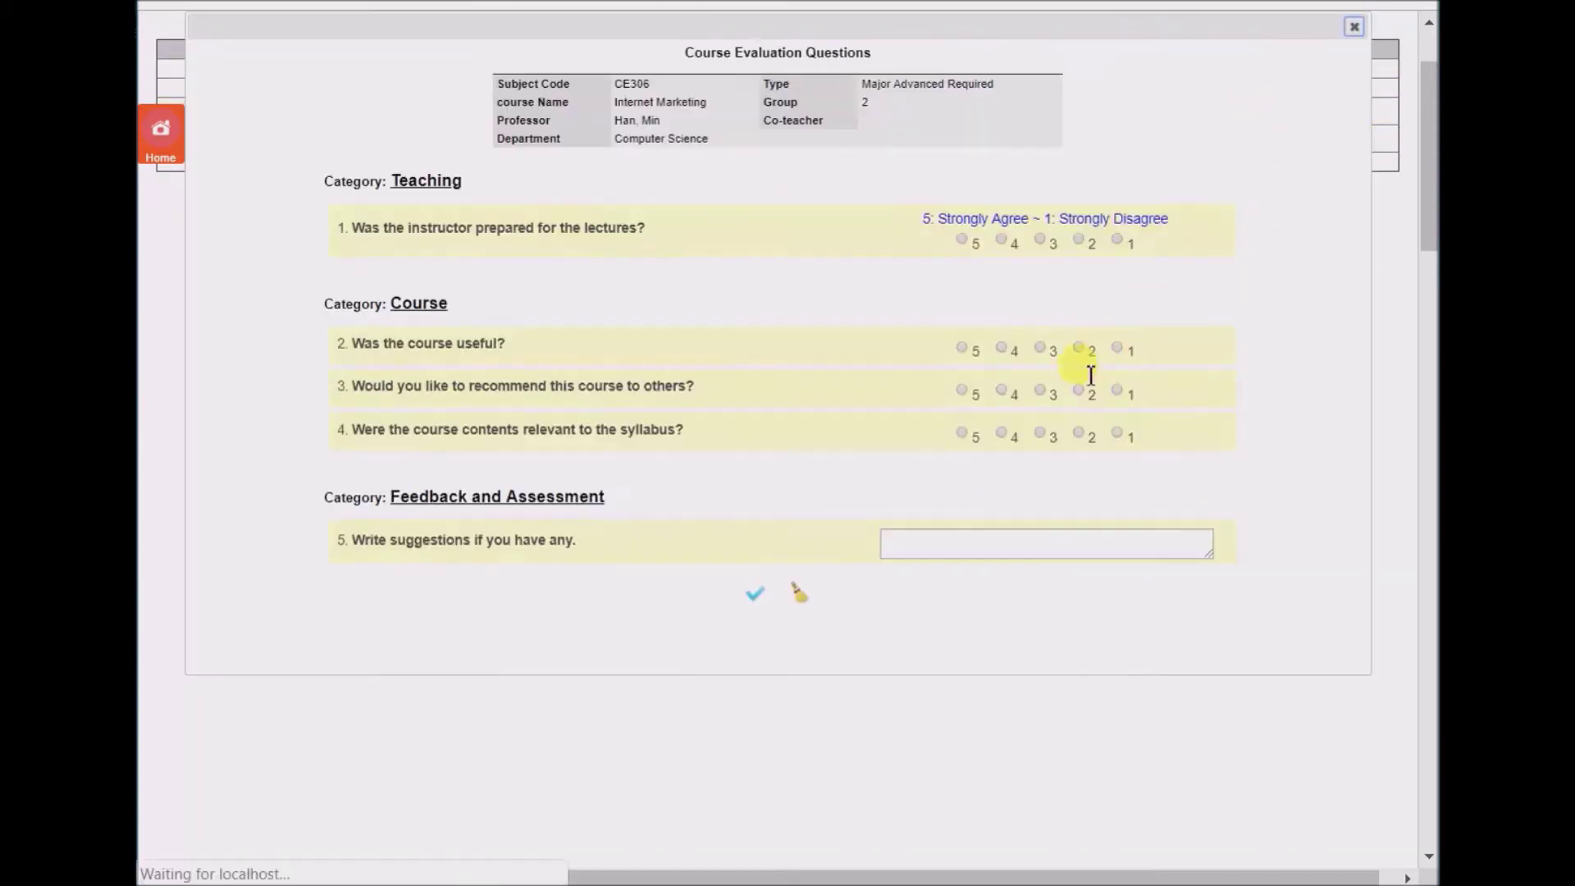
left_click(1078, 347)
left_click(1078, 433)
left_click(754, 593)
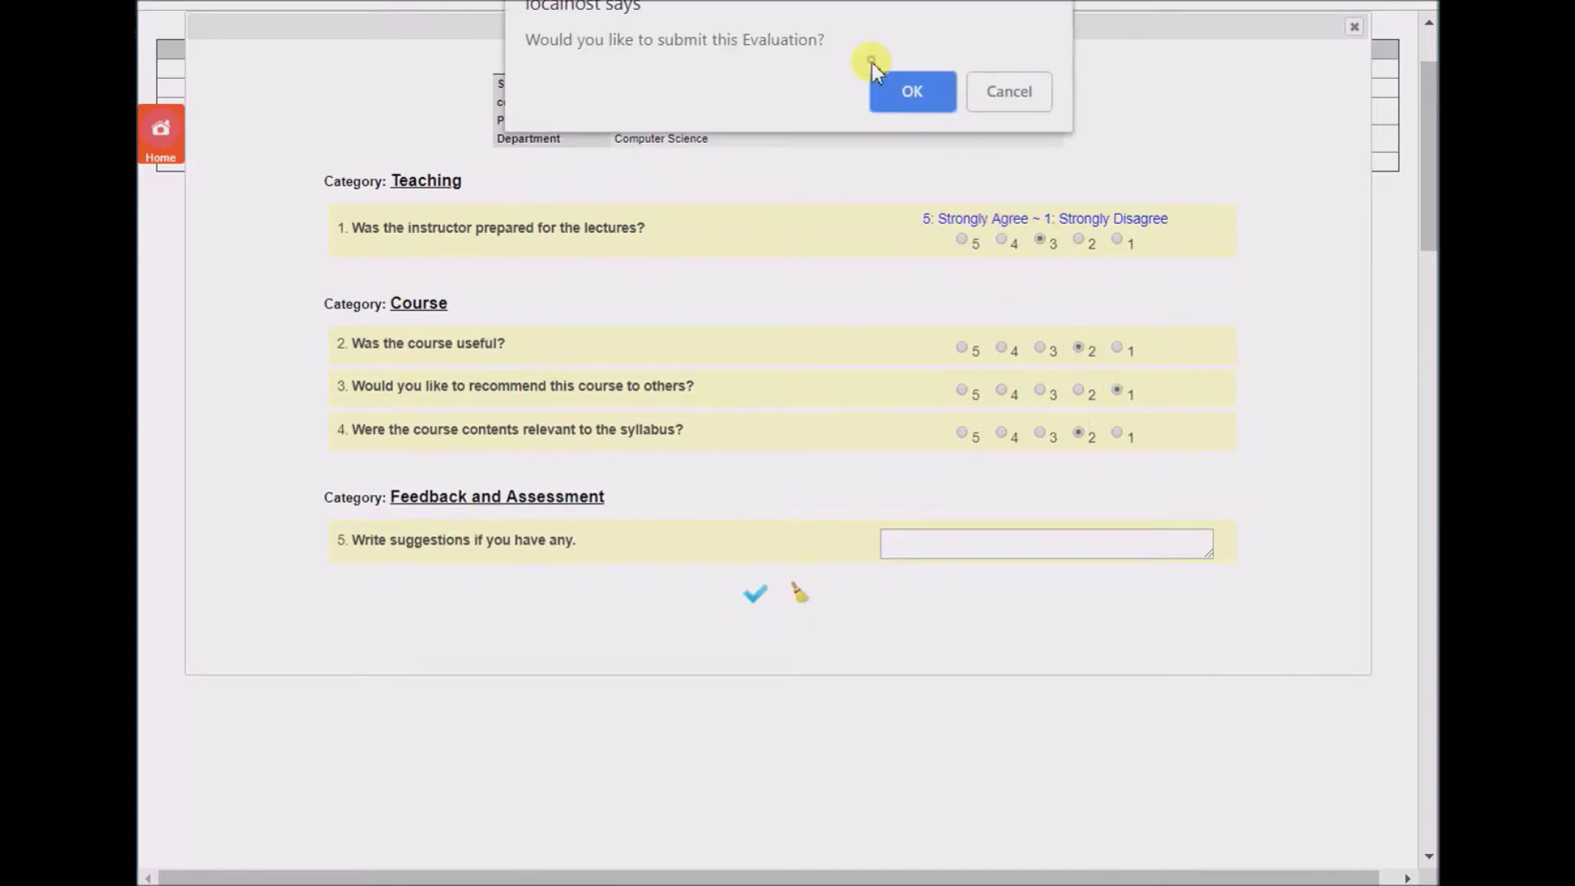
left_click(907, 87)
left_click(992, 85)
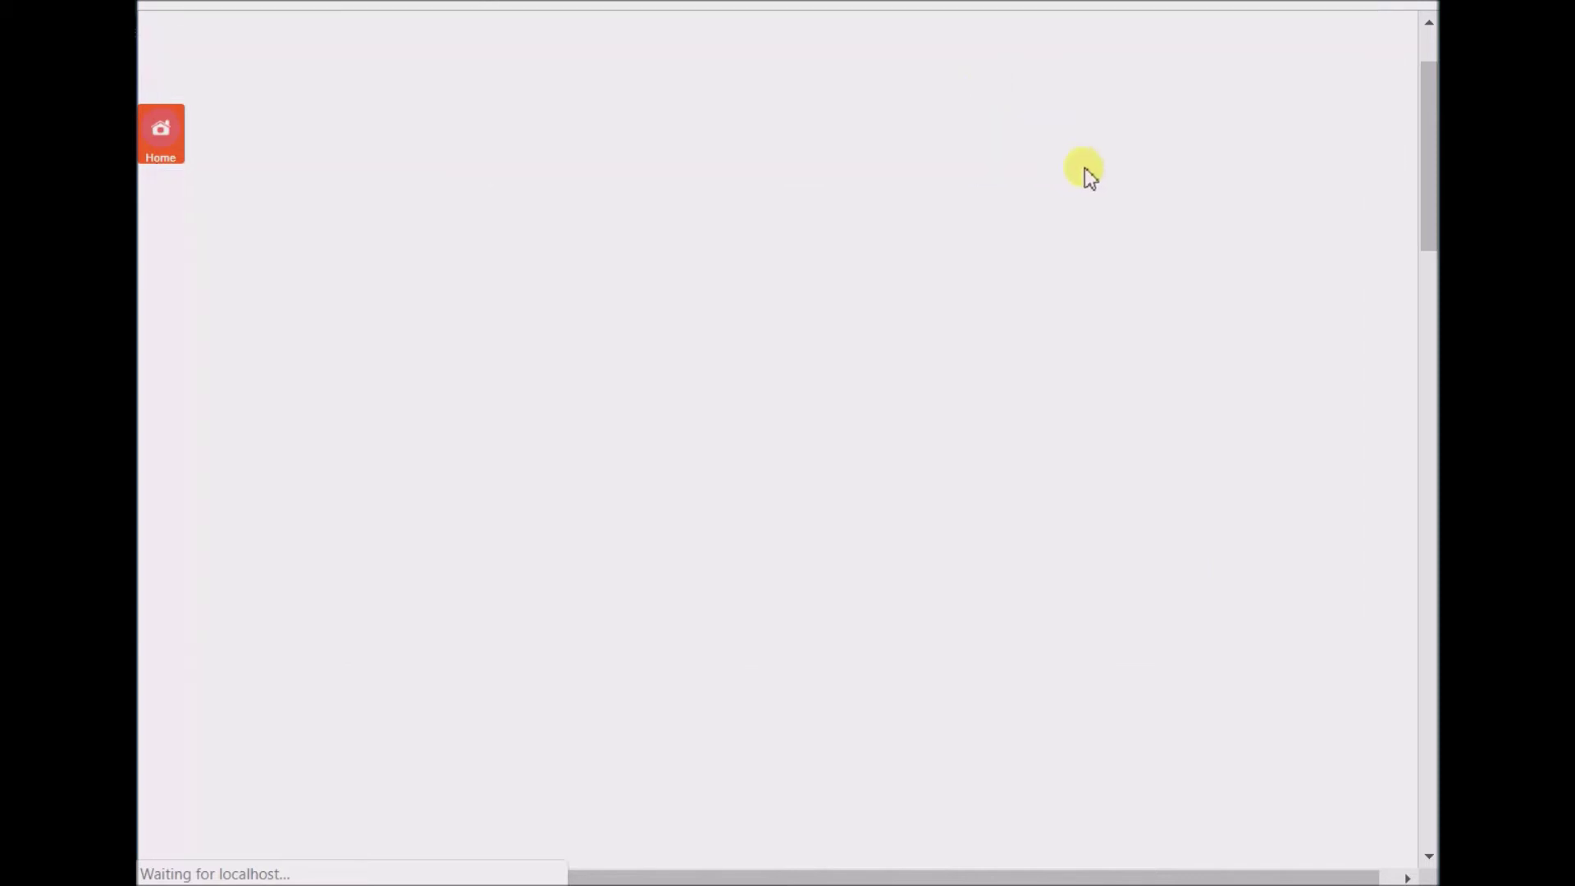
- Rate Website Building (CE402) 4, 2, 3, 4 and submit the evaluation
left_click(1260, 135)
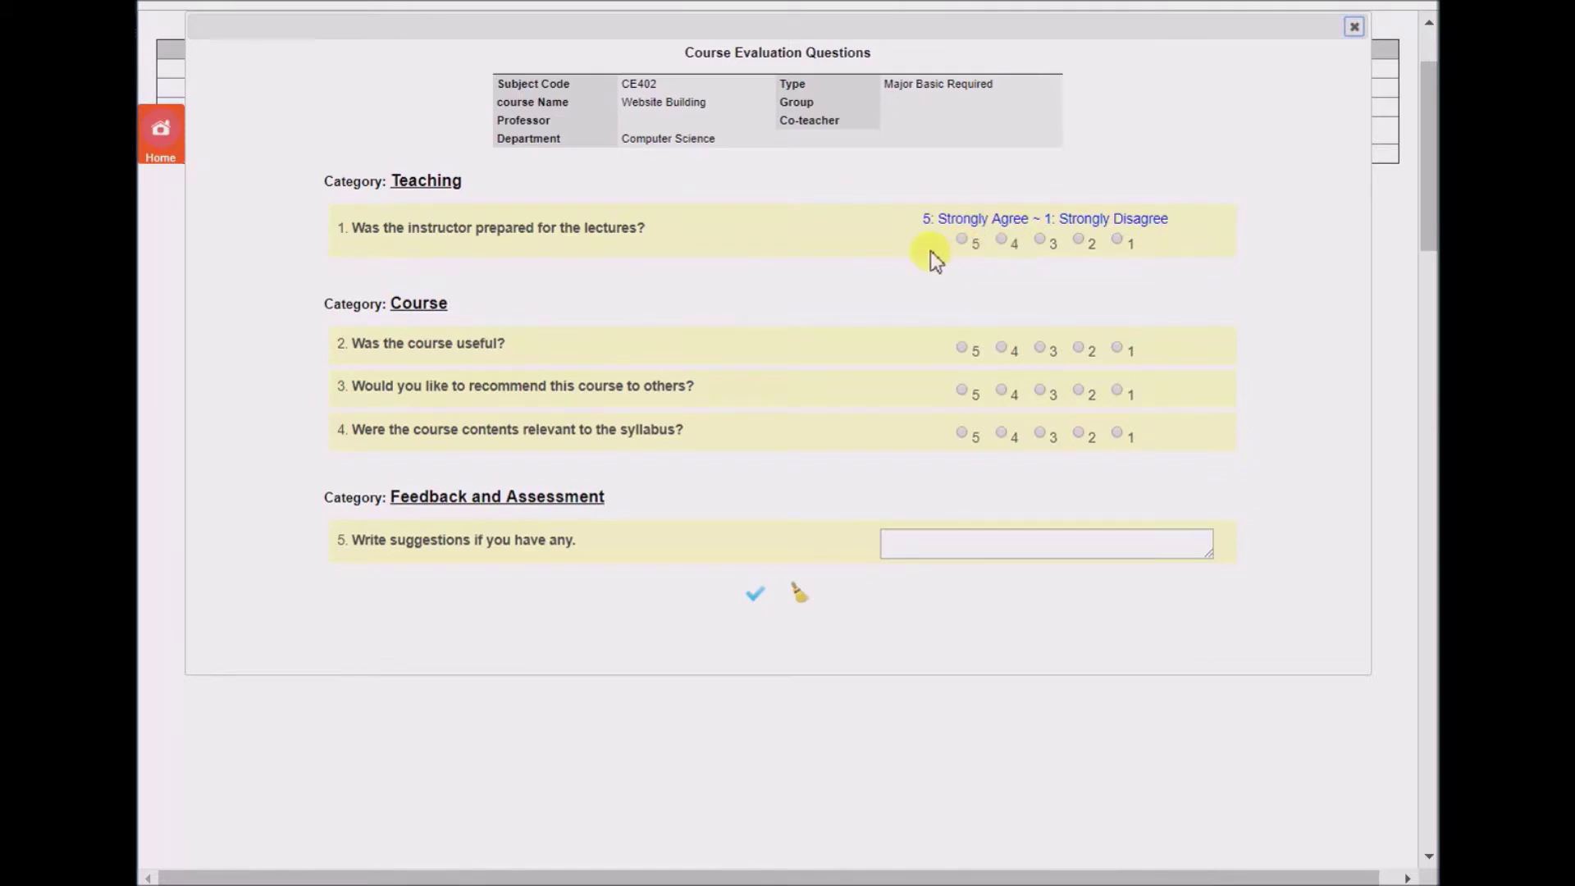
left_click(1003, 239)
left_click(1078, 348)
left_click(1040, 391)
left_click(1001, 432)
left_click(753, 592)
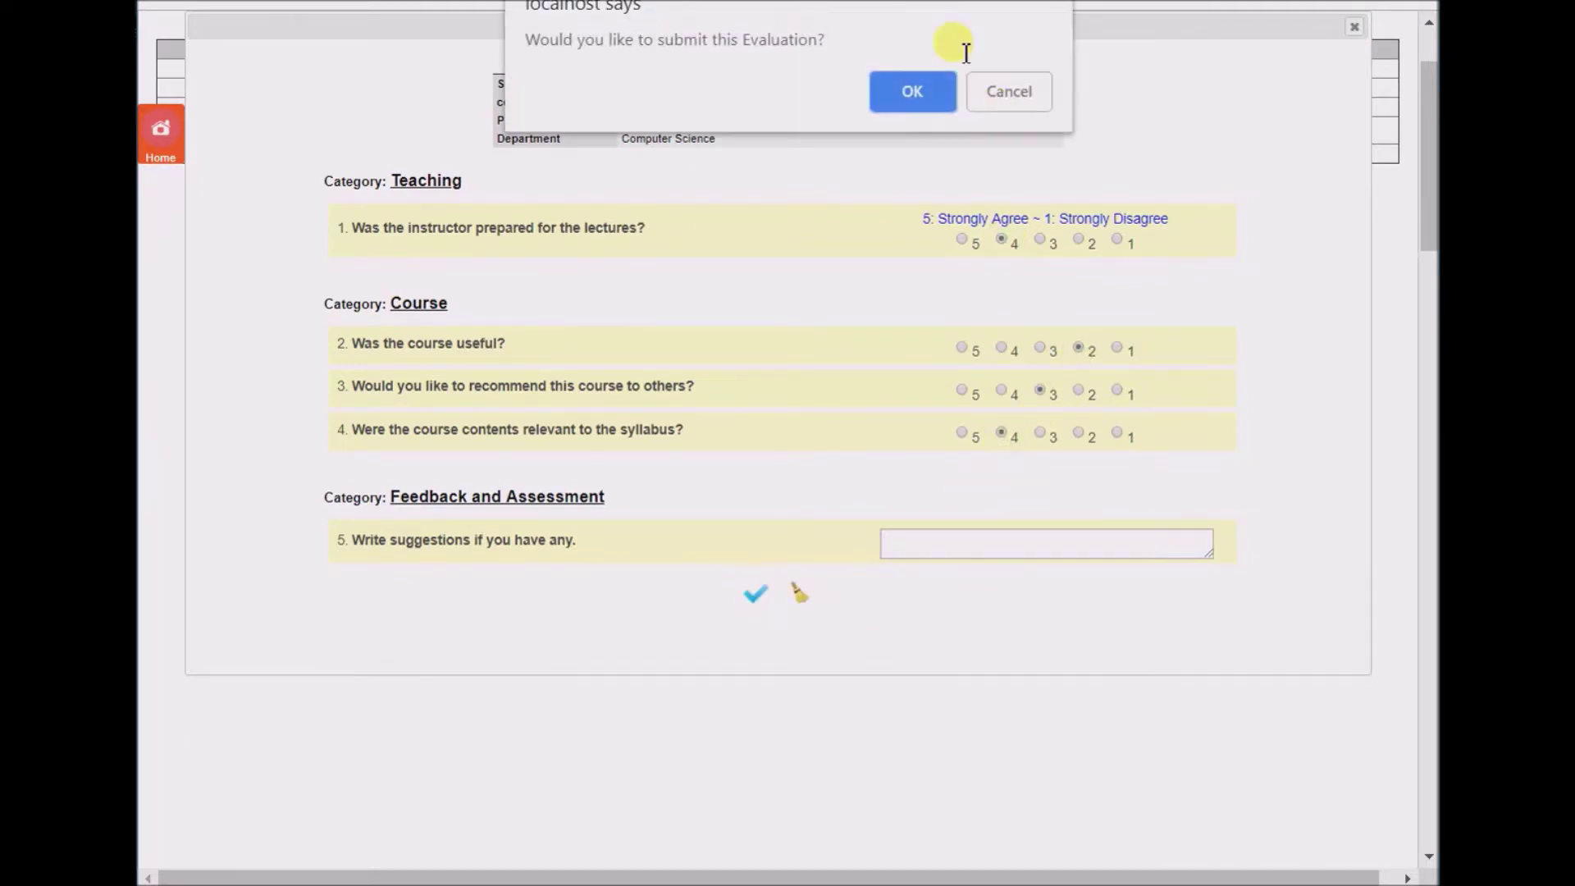
left_click(907, 88)
left_click(996, 102)
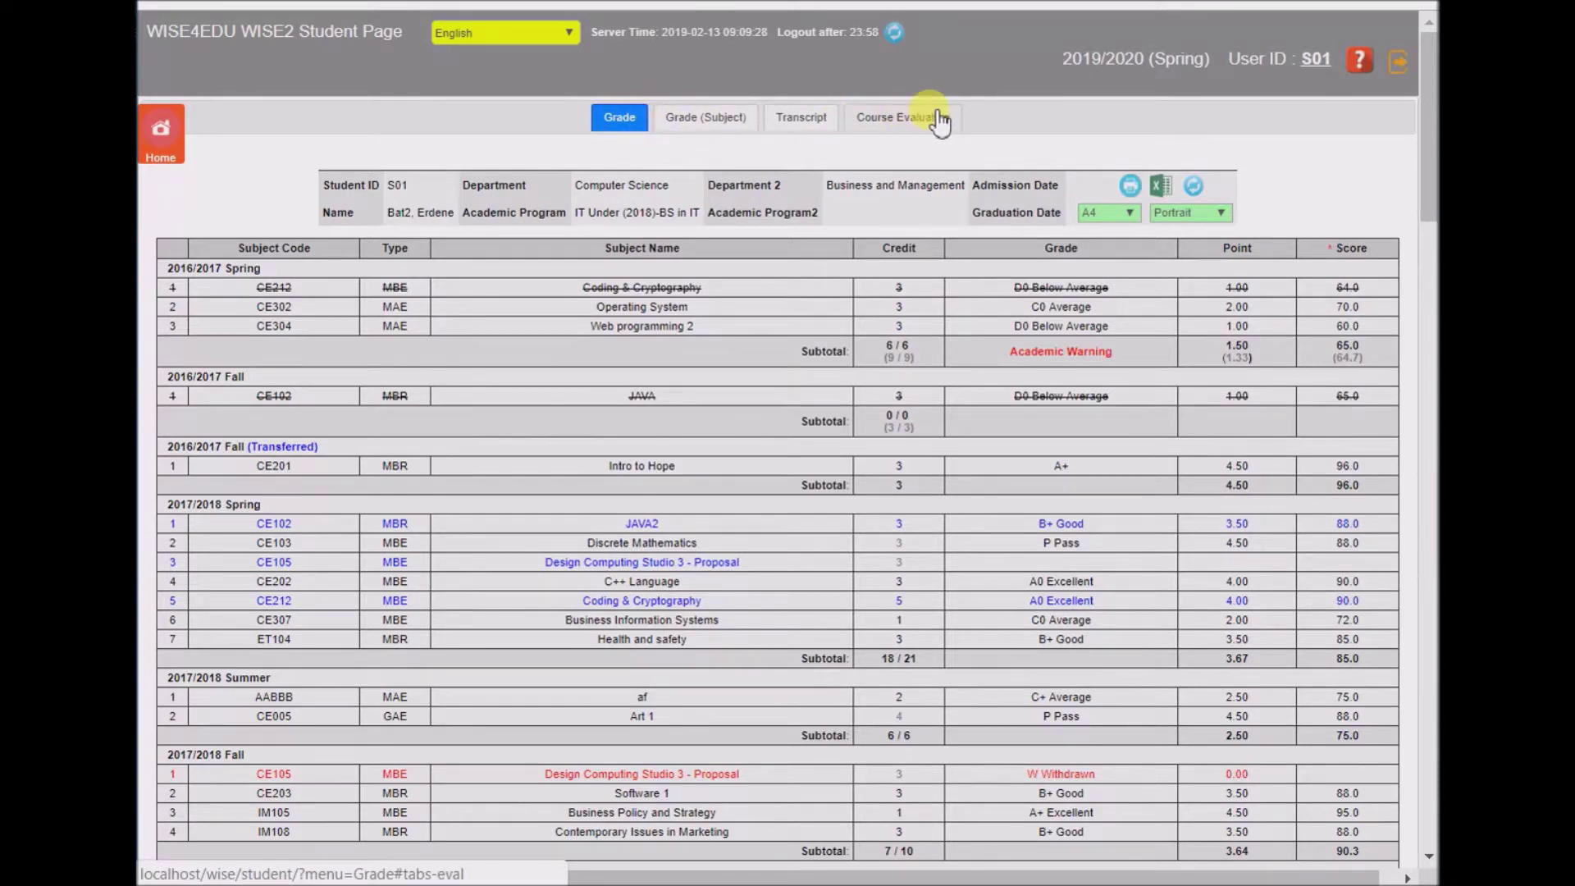
- Log out and sign in as the second student with their user ID and password
left_click(1398, 61)
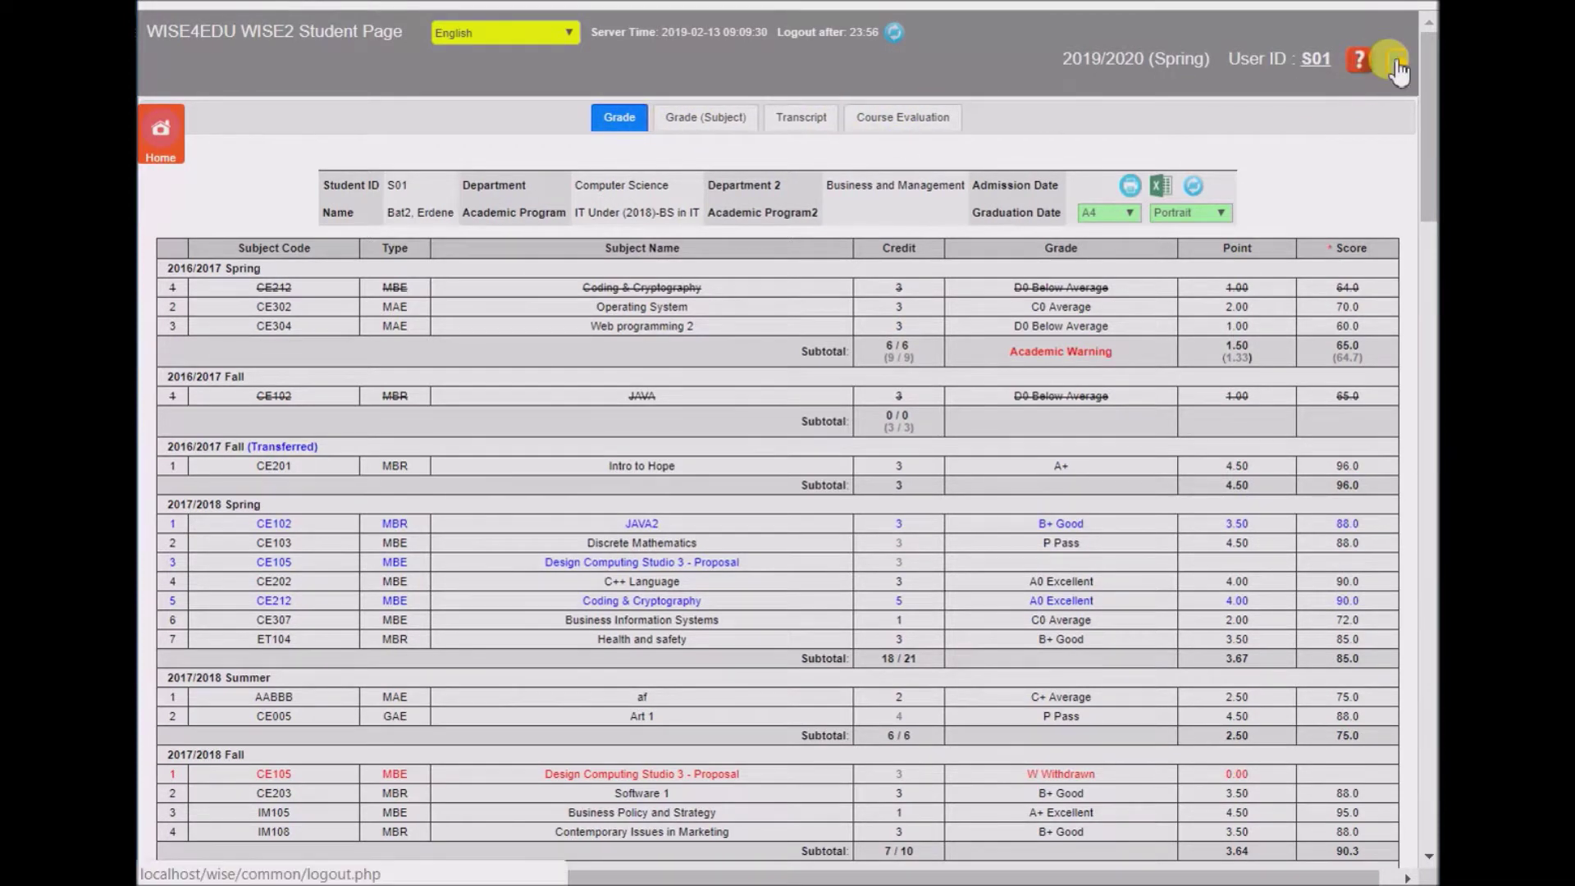
left_click(1006, 88)
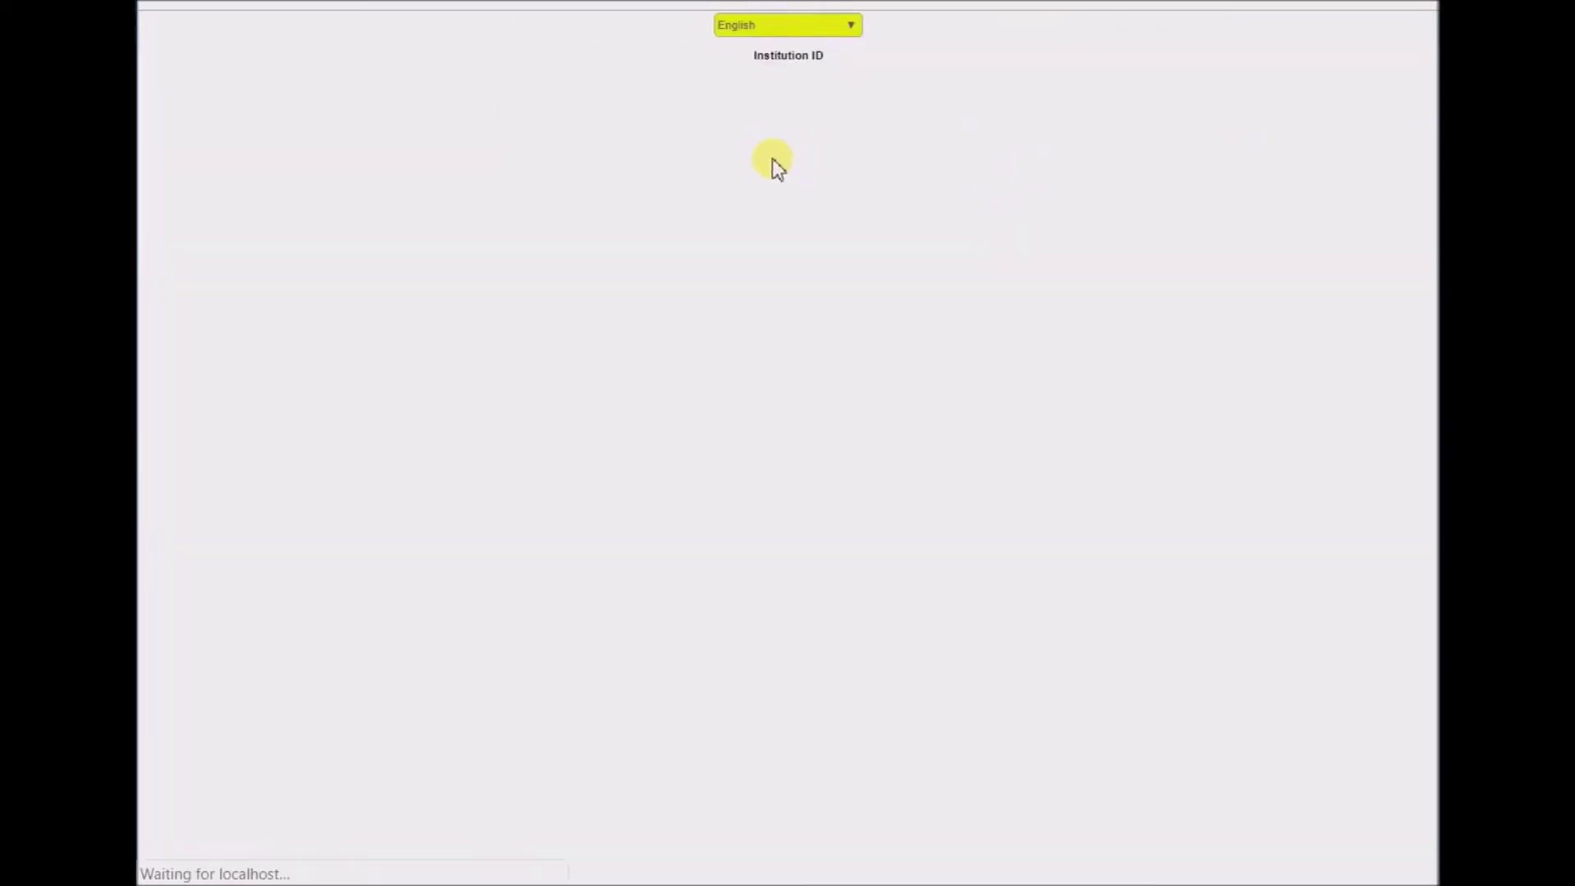
left_click(701, 259)
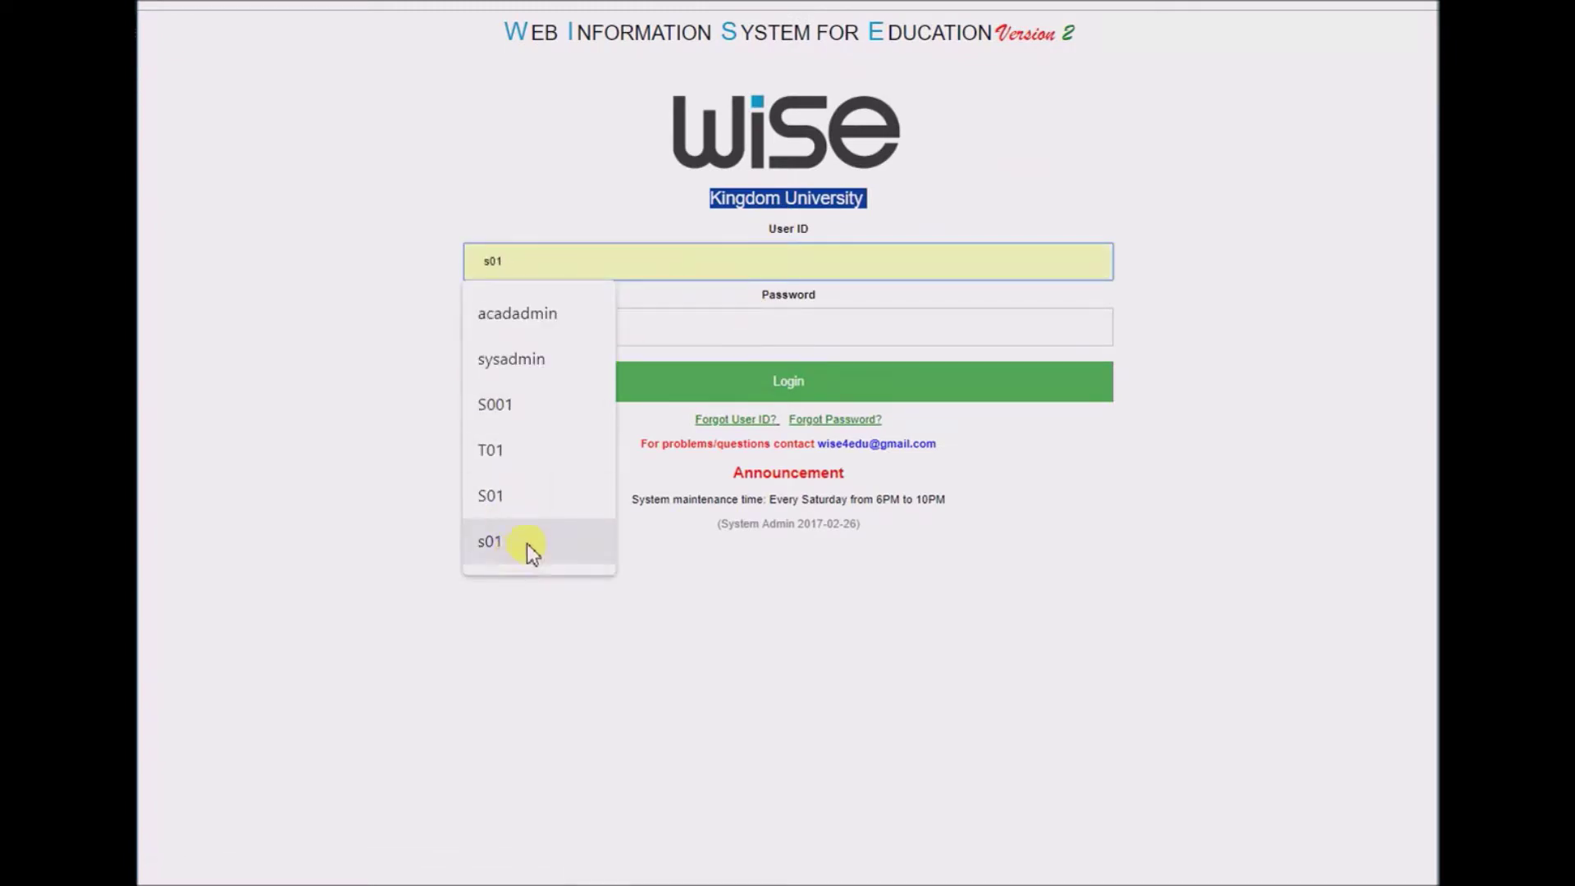
type("s02")
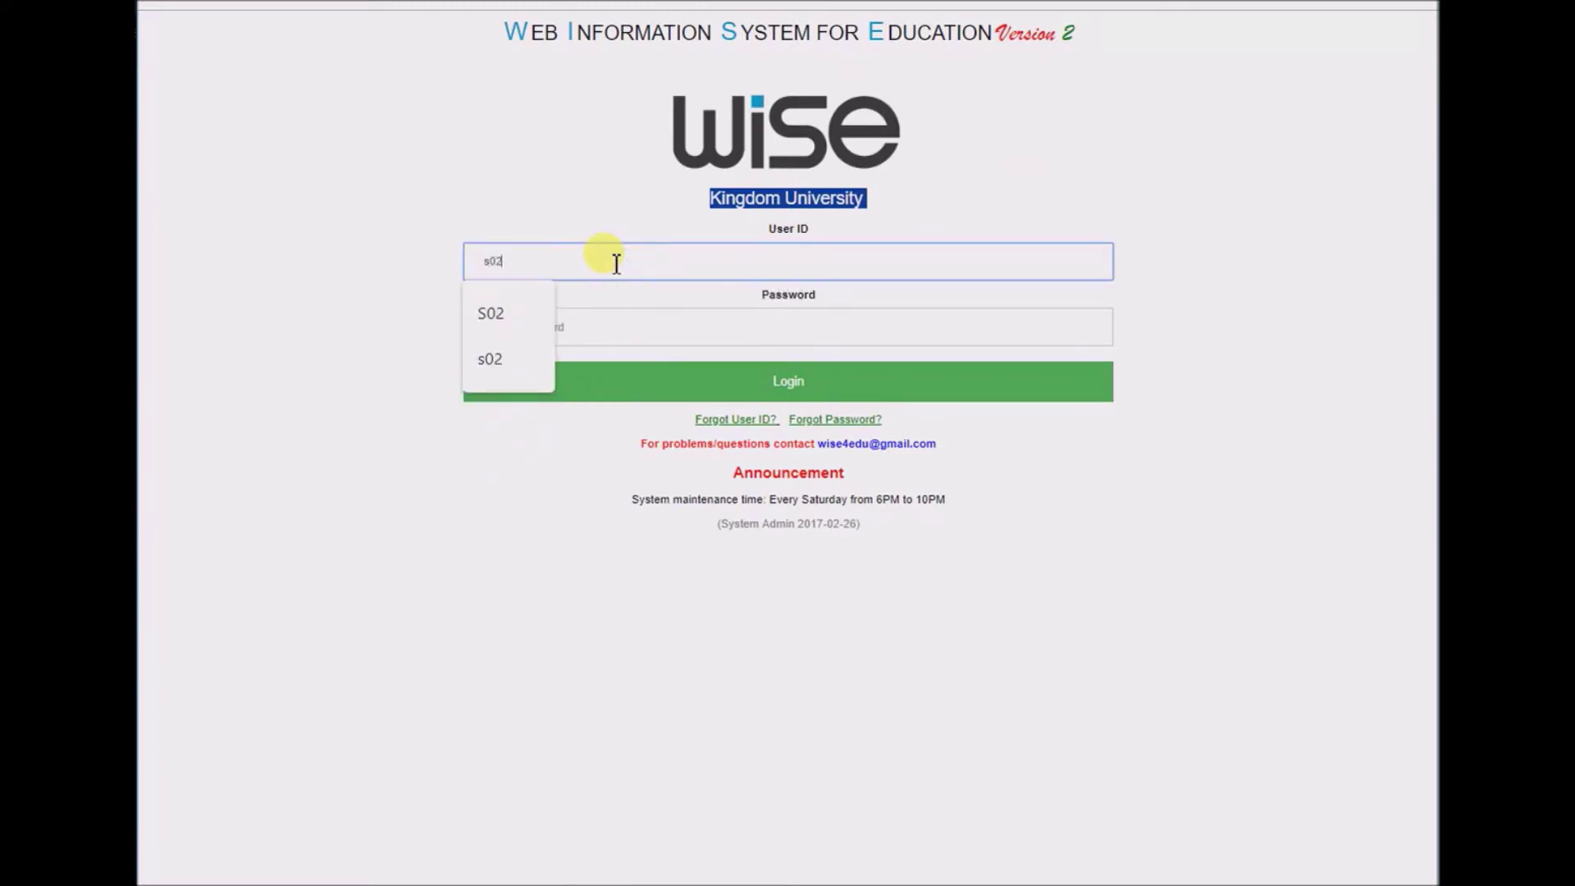
key("Tab")
type("s02")
key("Return")
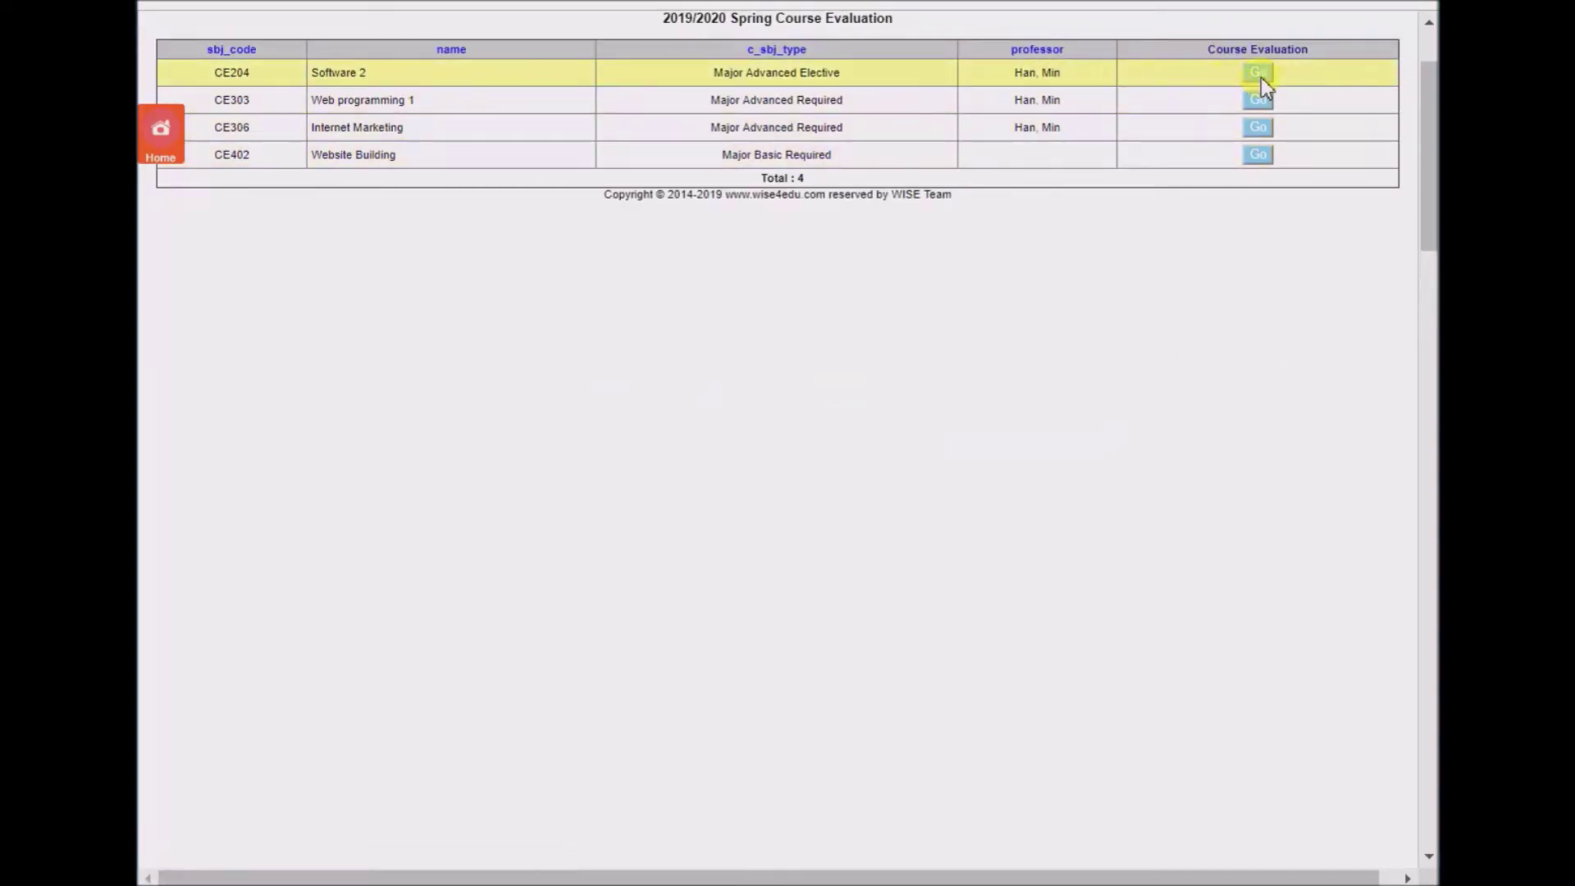
- Rate Software 2 (5, 4, 5) with a suggestion and submit the evaluation
left_click(1259, 74)
left_click(978, 248)
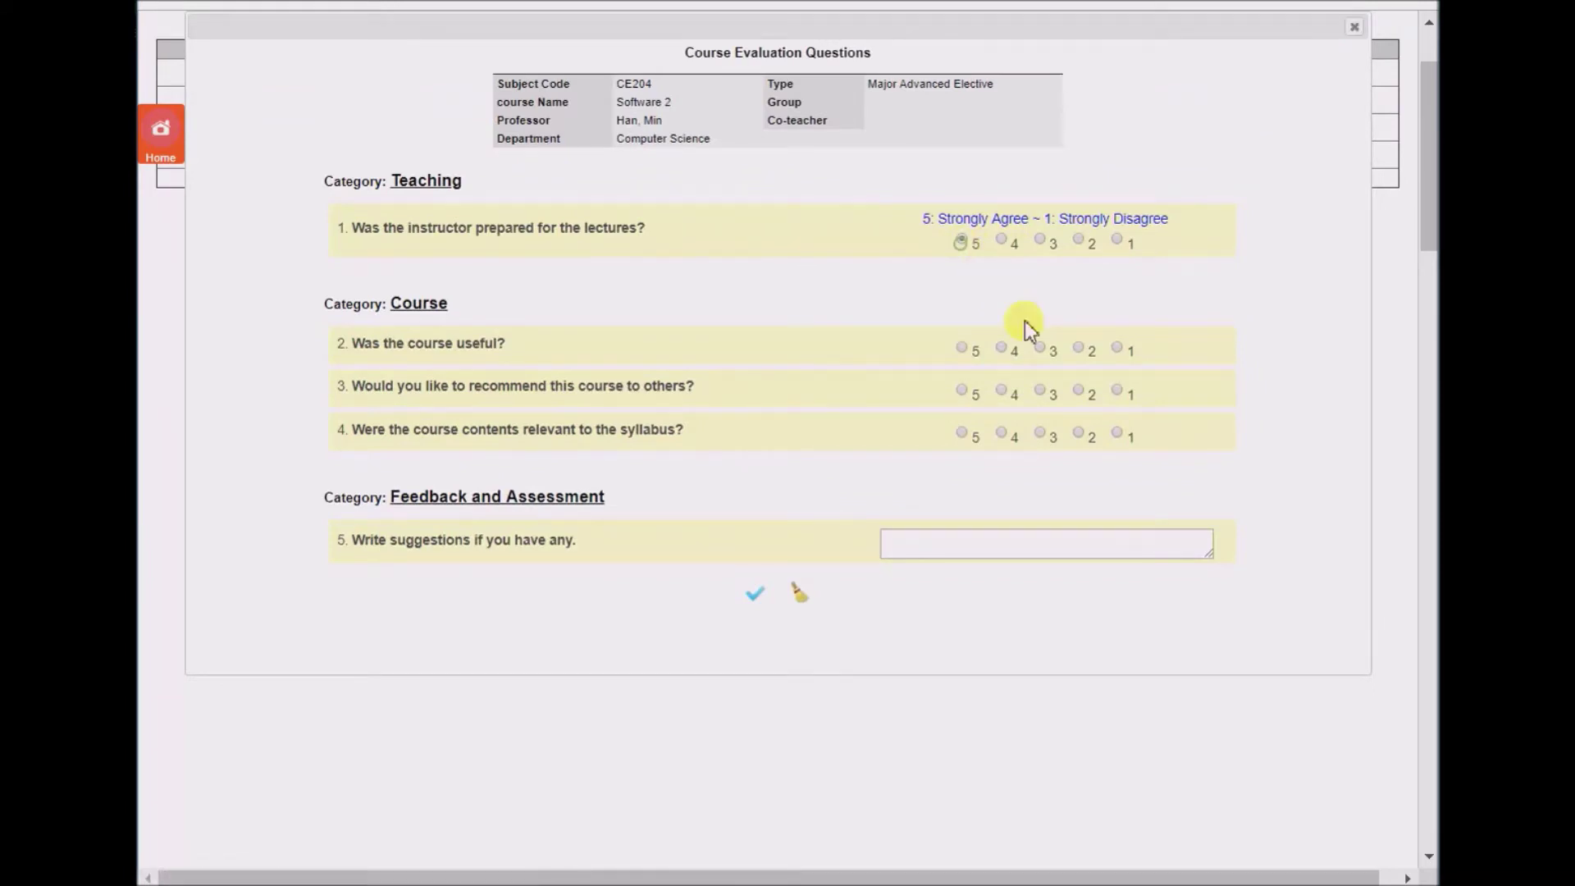
left_click(1003, 392)
left_click(963, 437)
left_click(975, 541)
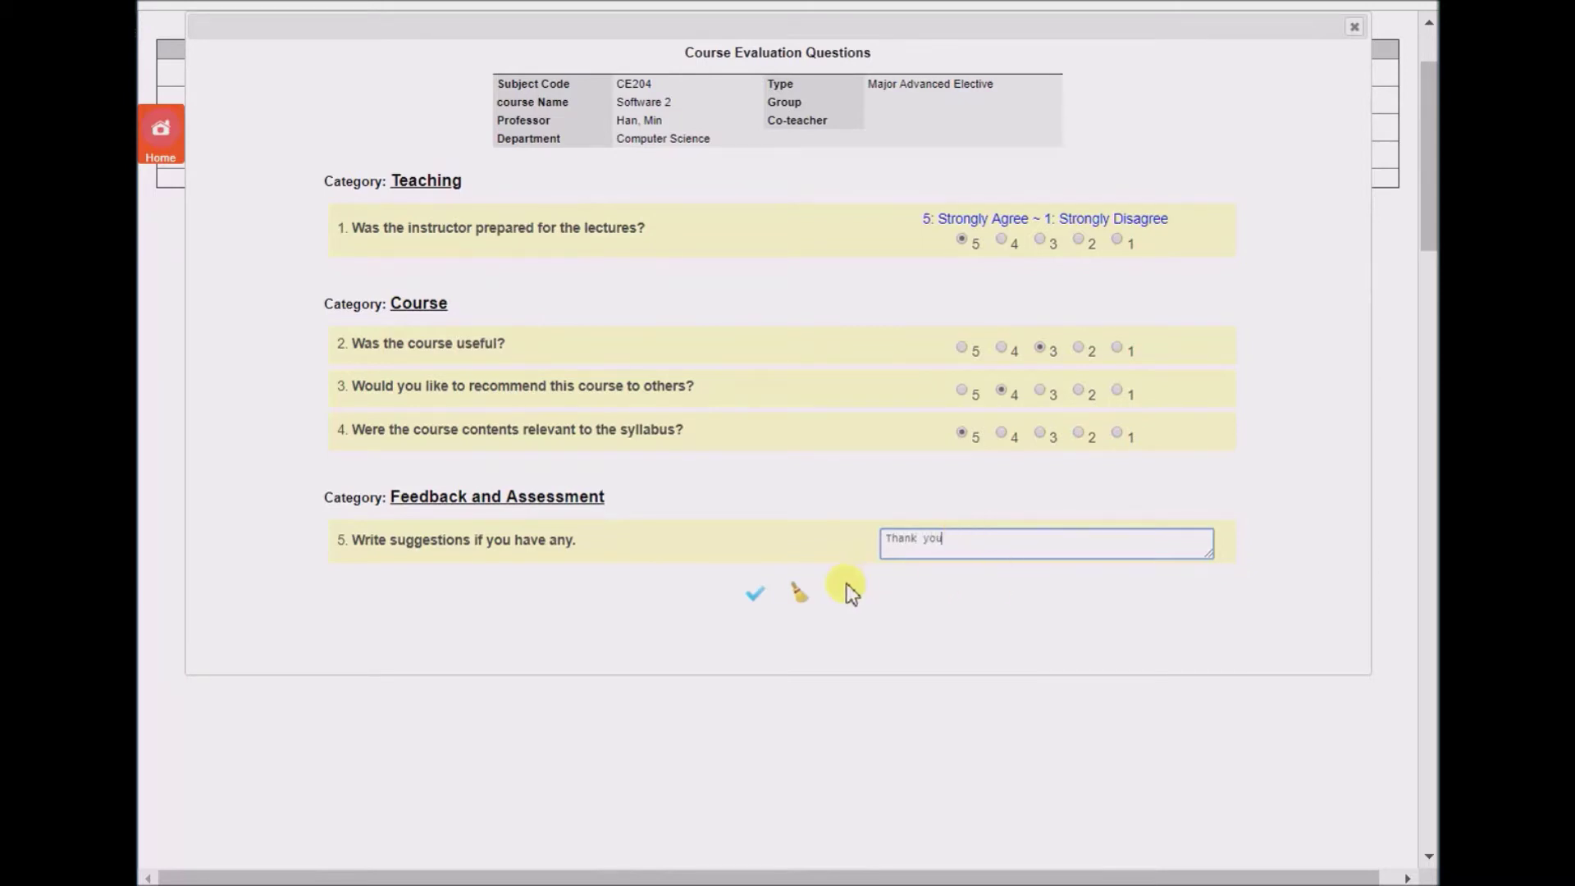
left_click(754, 594)
left_click(912, 92)
left_click(1014, 91)
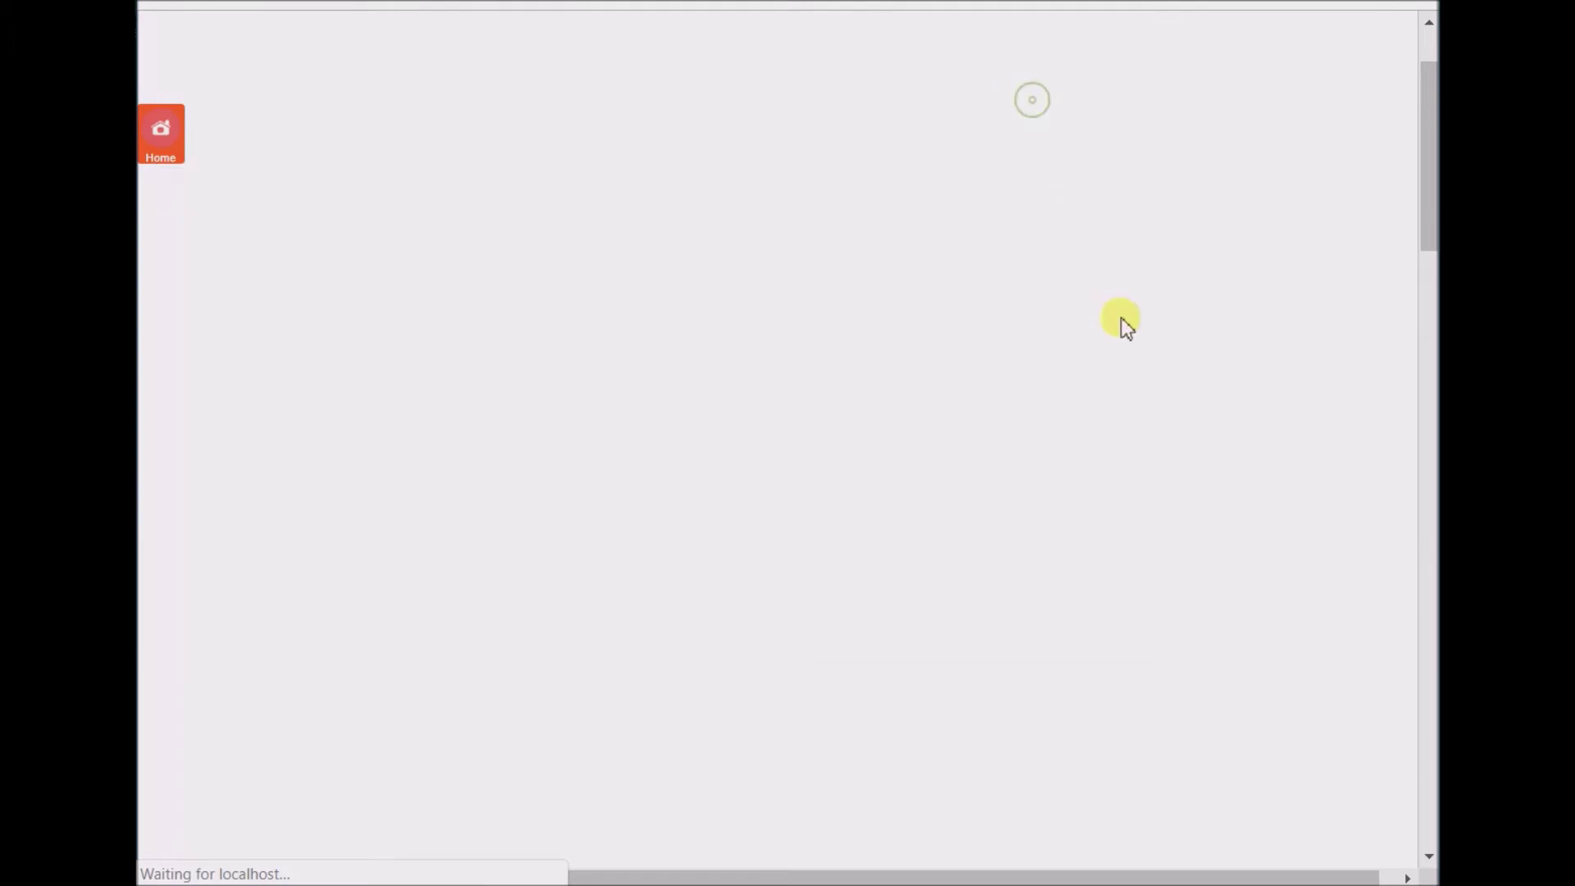
- Rate Web programming 1 (4, 4, 5), submit it, and log out
left_click(1263, 97)
left_click(1002, 238)
left_click(1002, 392)
left_click(961, 433)
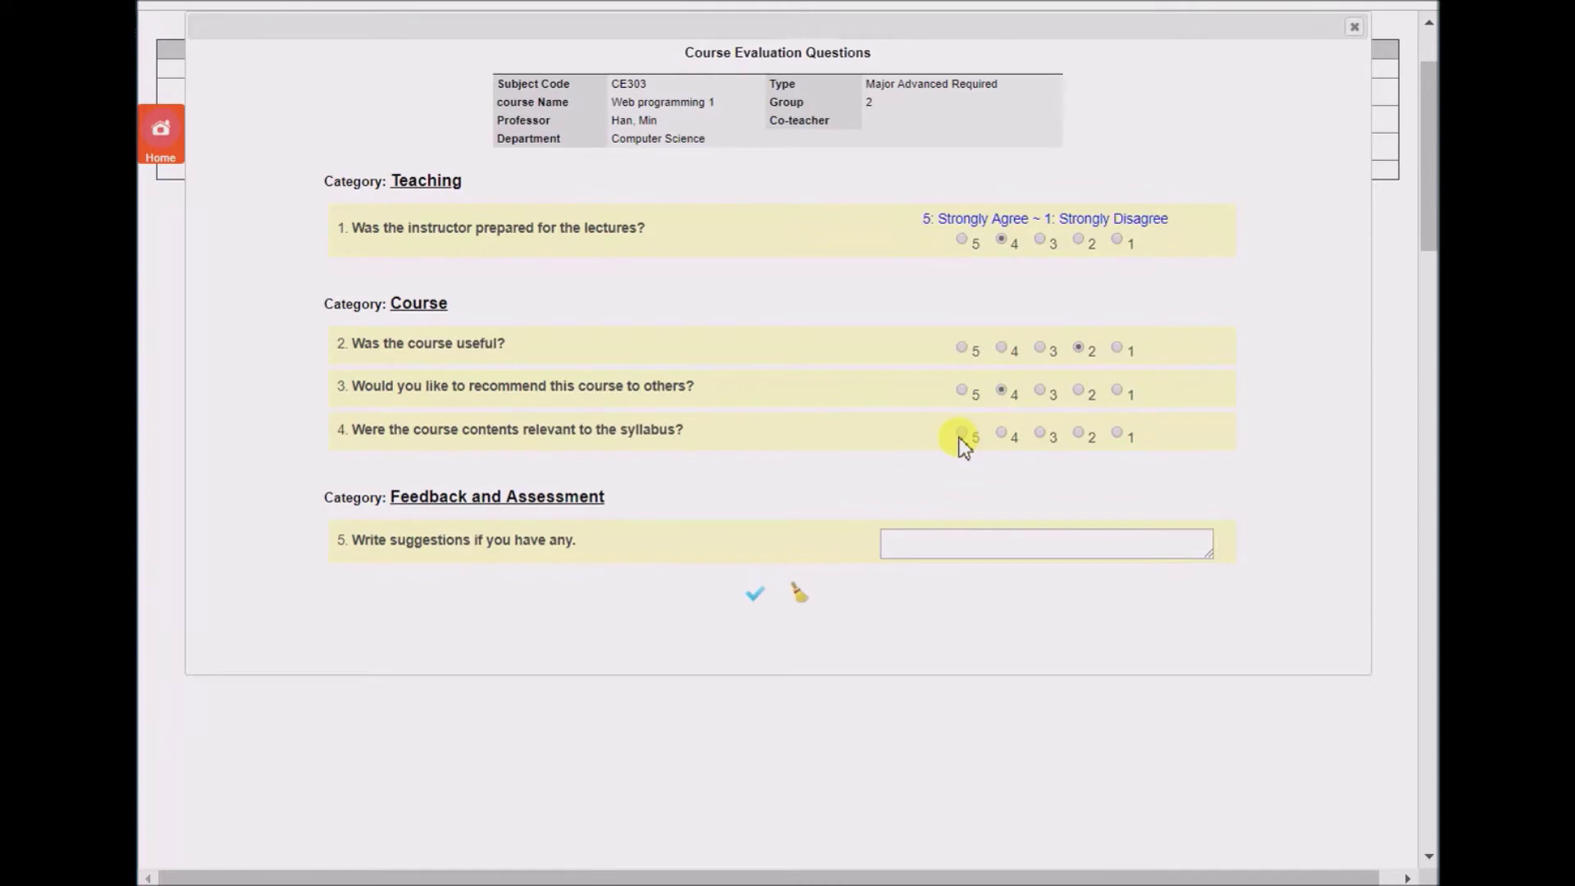
left_click(756, 592)
left_click(917, 82)
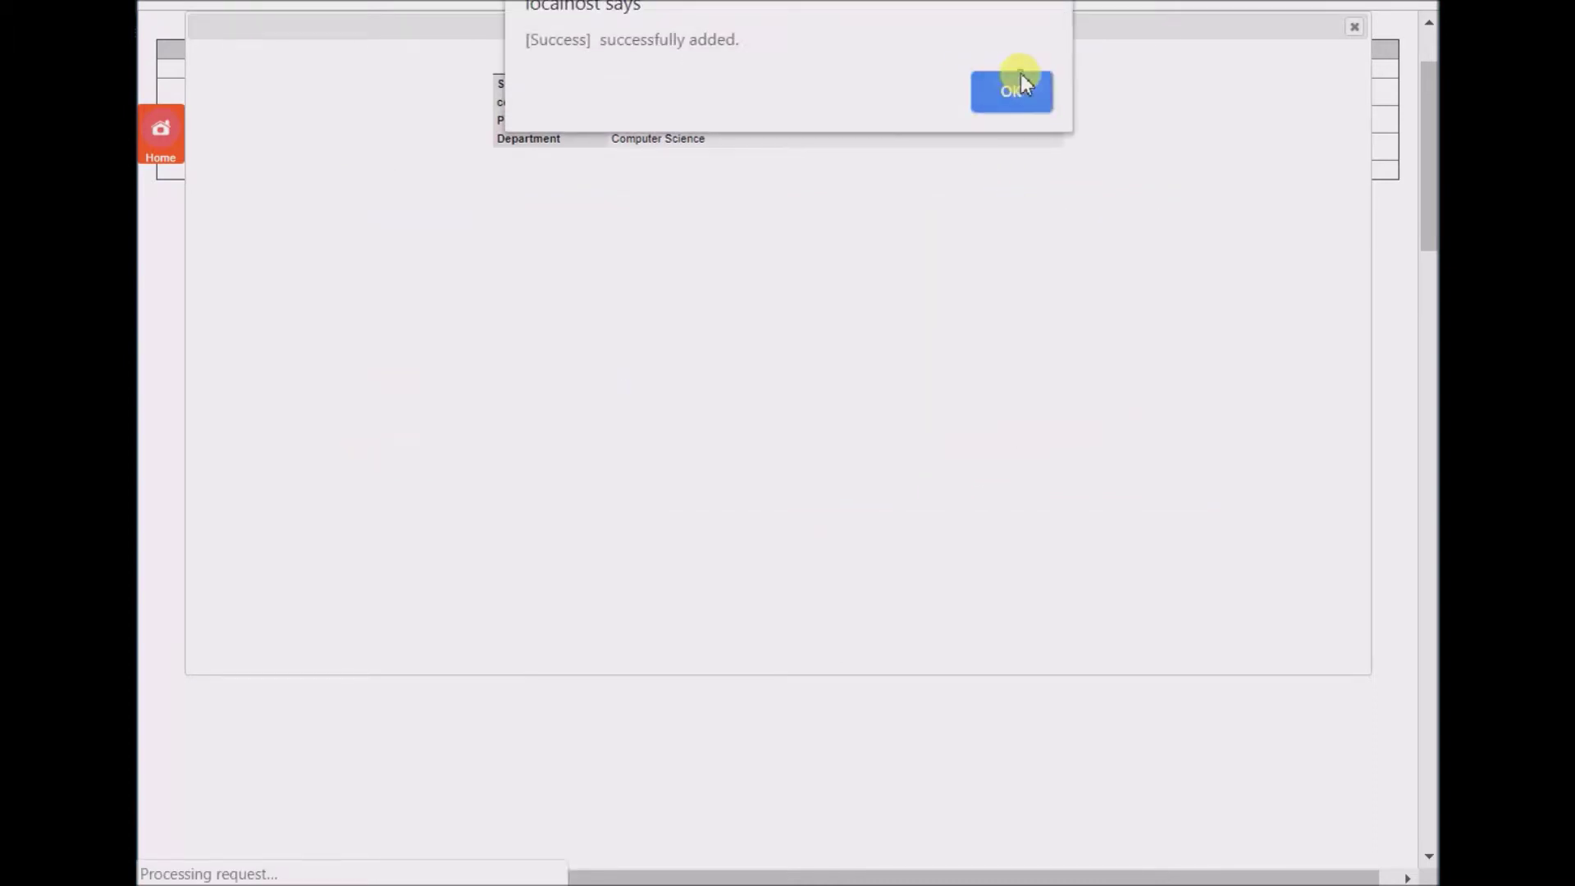
left_click(1017, 82)
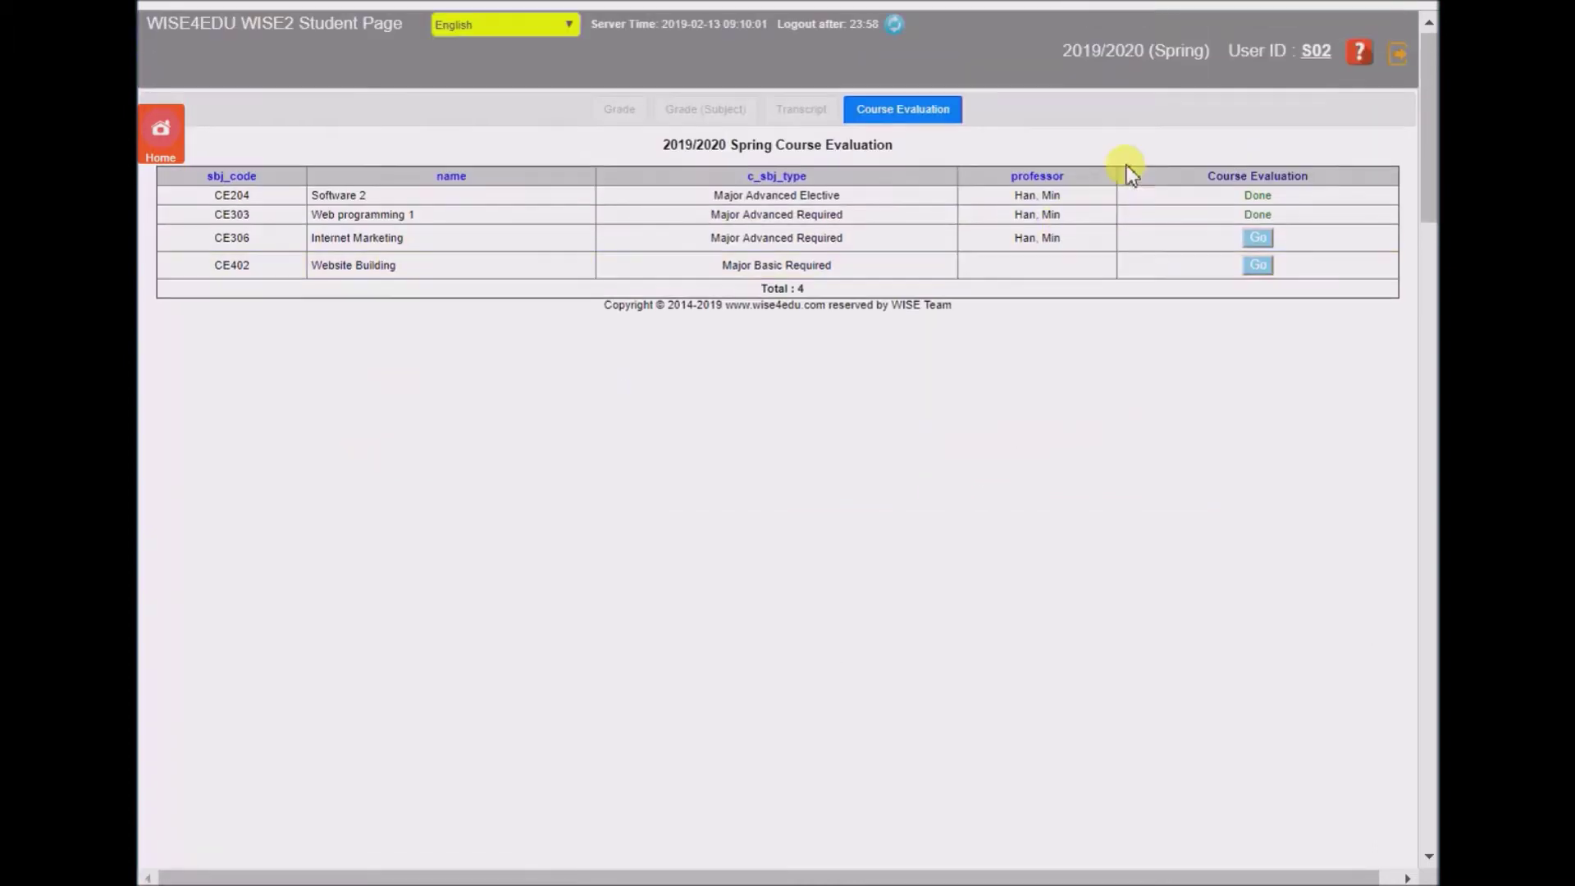
left_click(1399, 59)
- Sign in as the next student with their student ID and password
left_click(1009, 92)
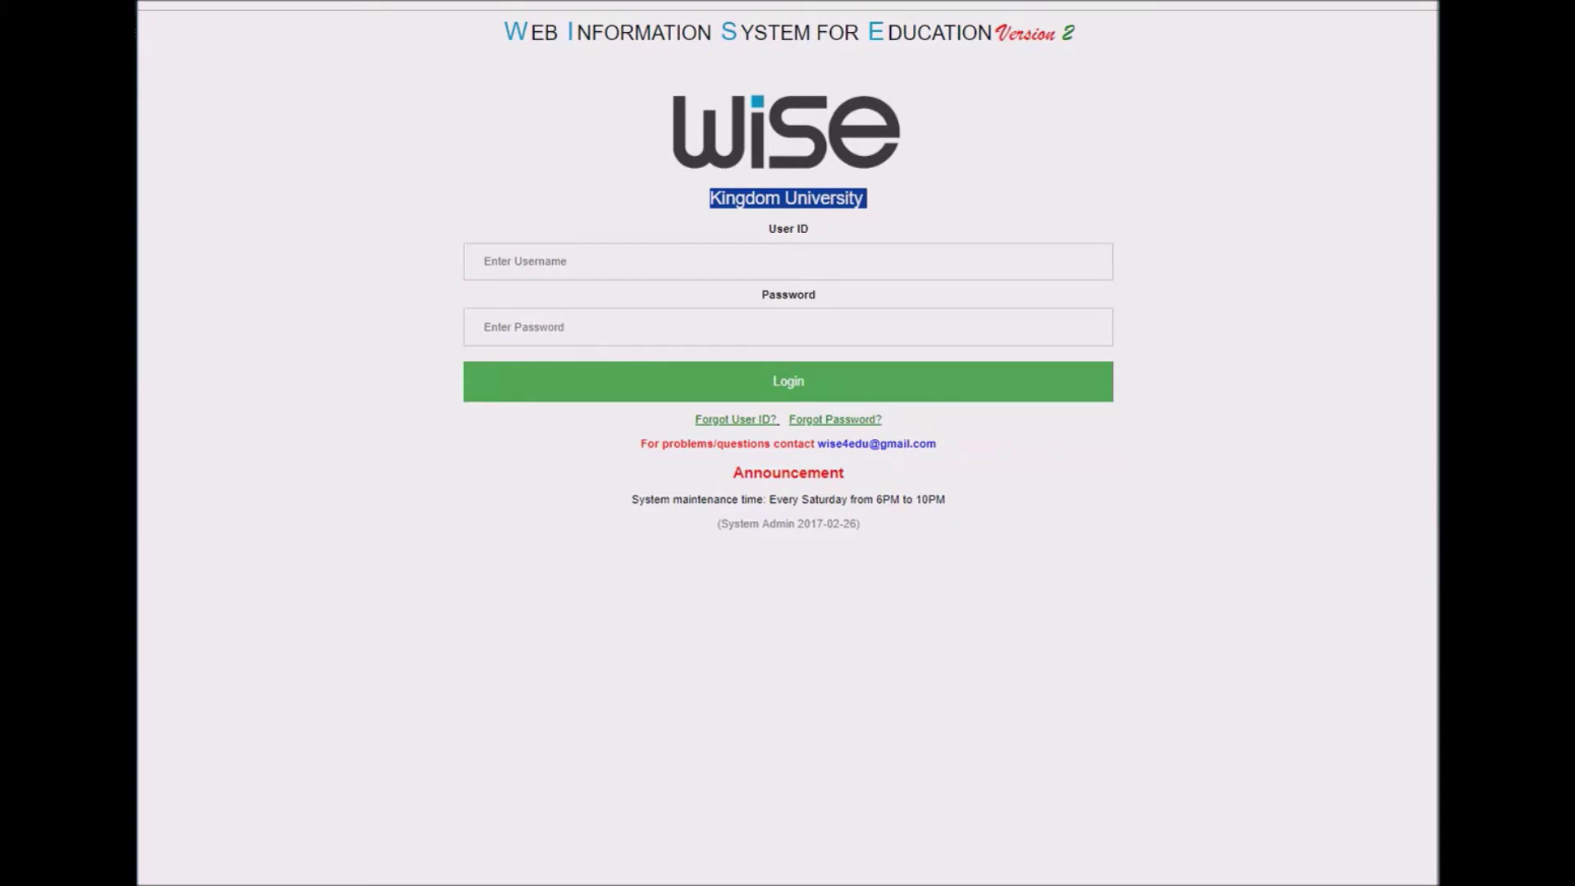
left_click(597, 256)
type("S2016027")
key("Return")
type("***")
left_click(716, 388)
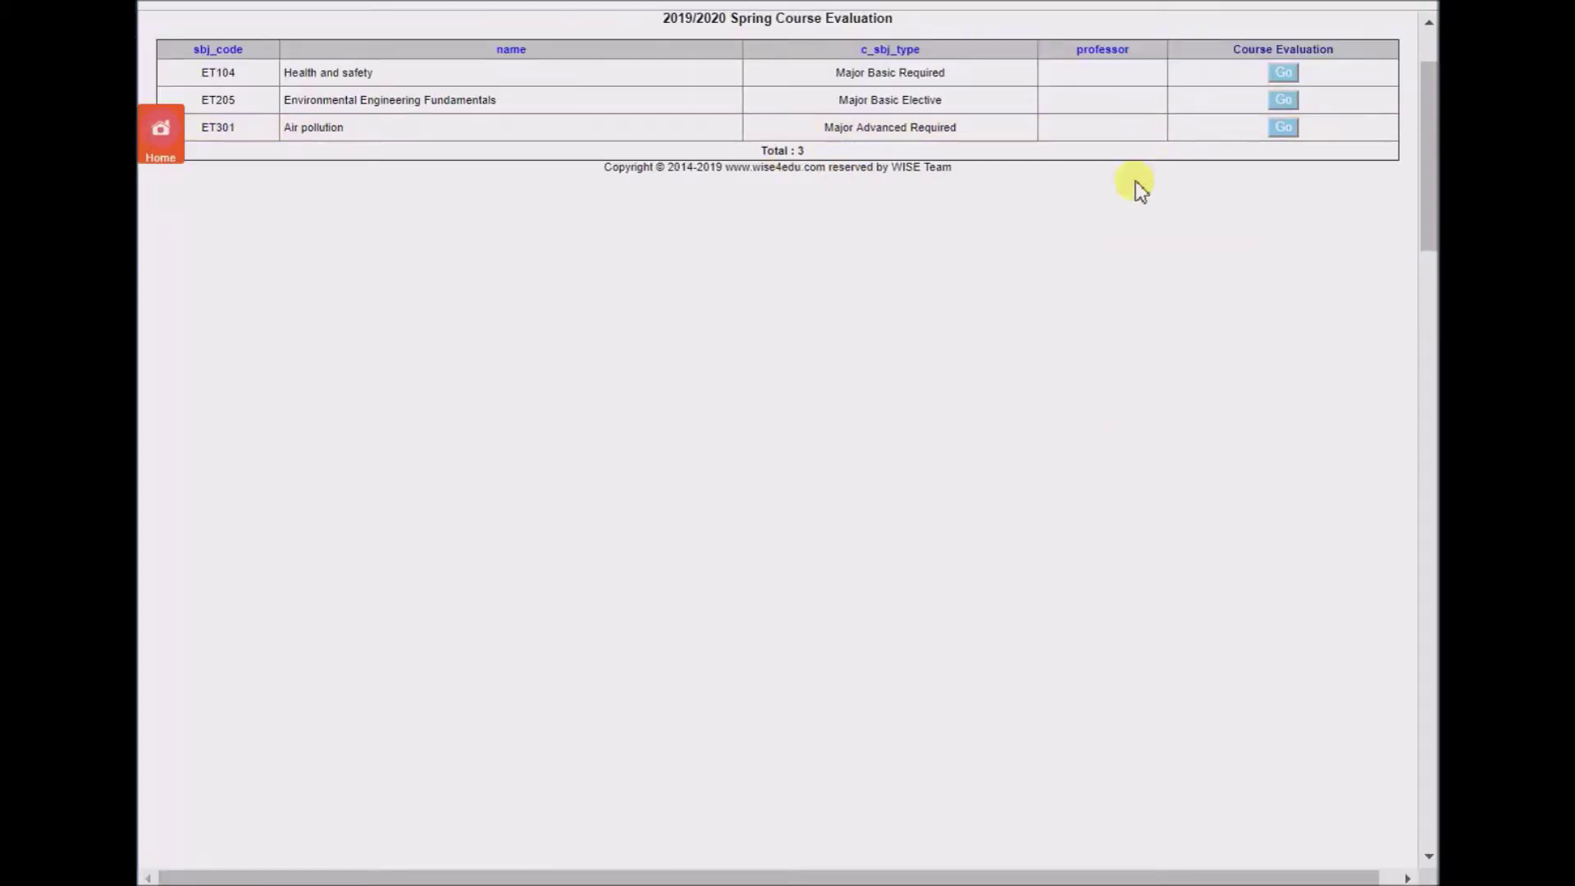
- Rate Health and safety (3, 5, 5) and submit its evaluation
left_click(1283, 73)
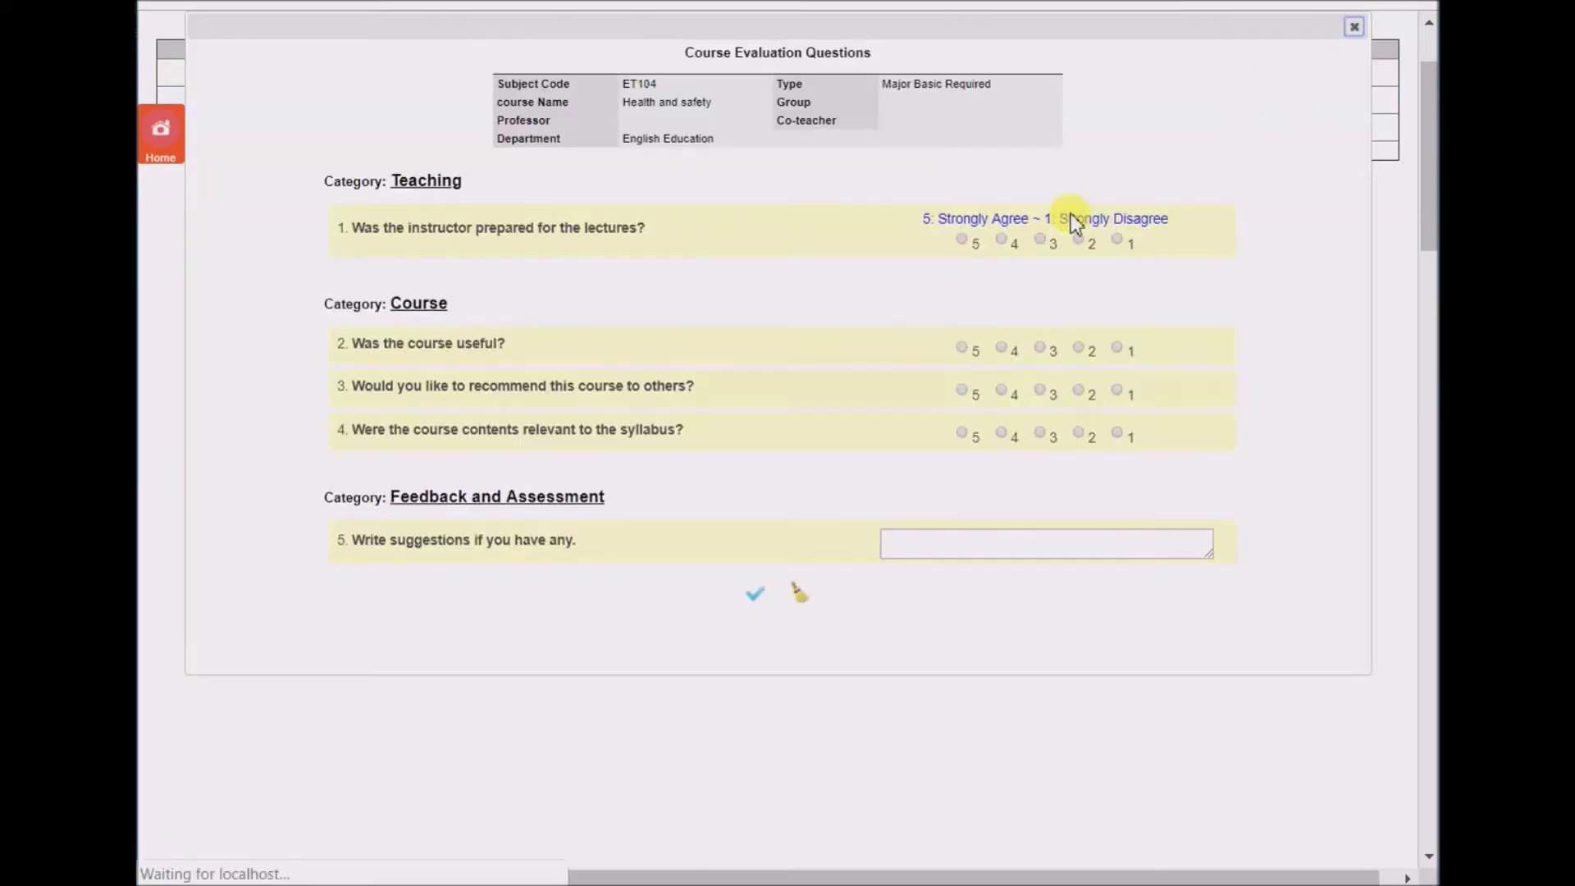
left_click(1041, 241)
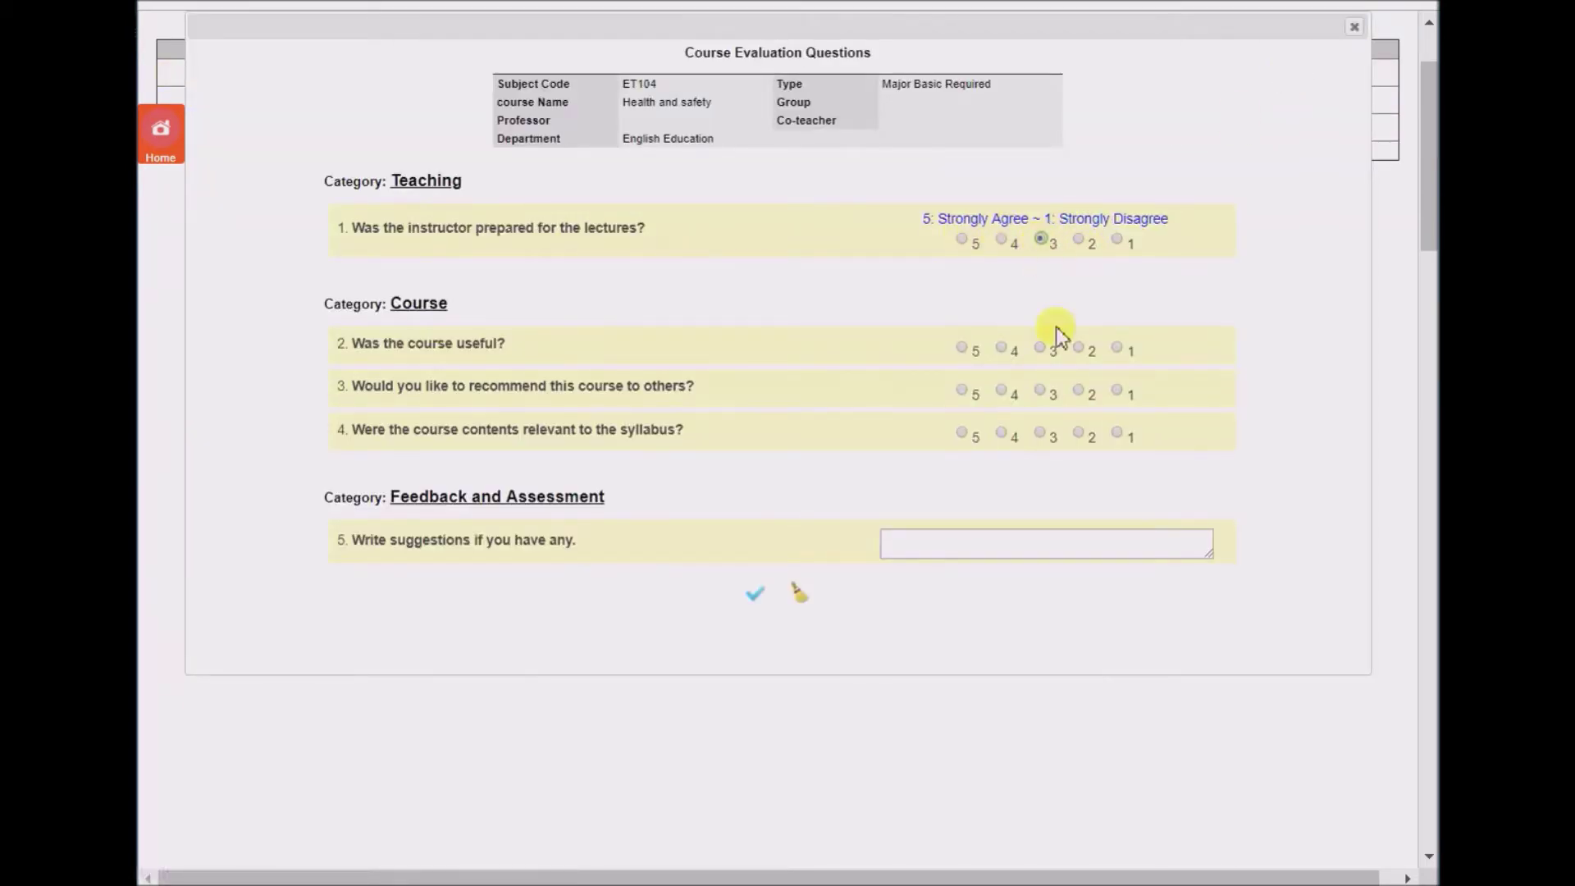
left_click(962, 392)
left_click(961, 433)
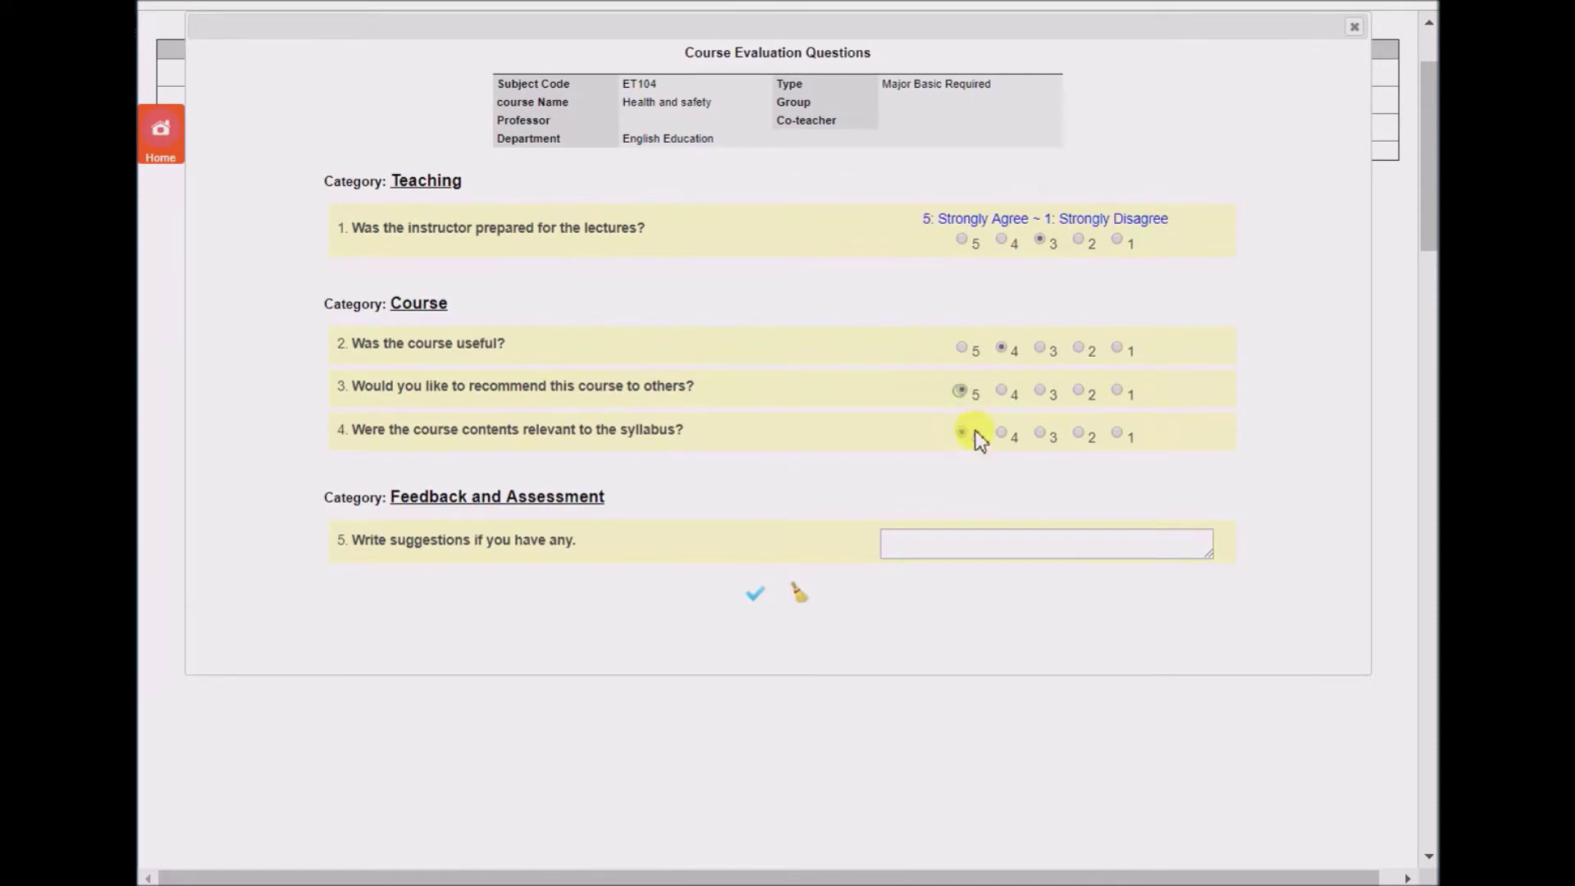
left_click(753, 595)
left_click(913, 67)
left_click(1027, 79)
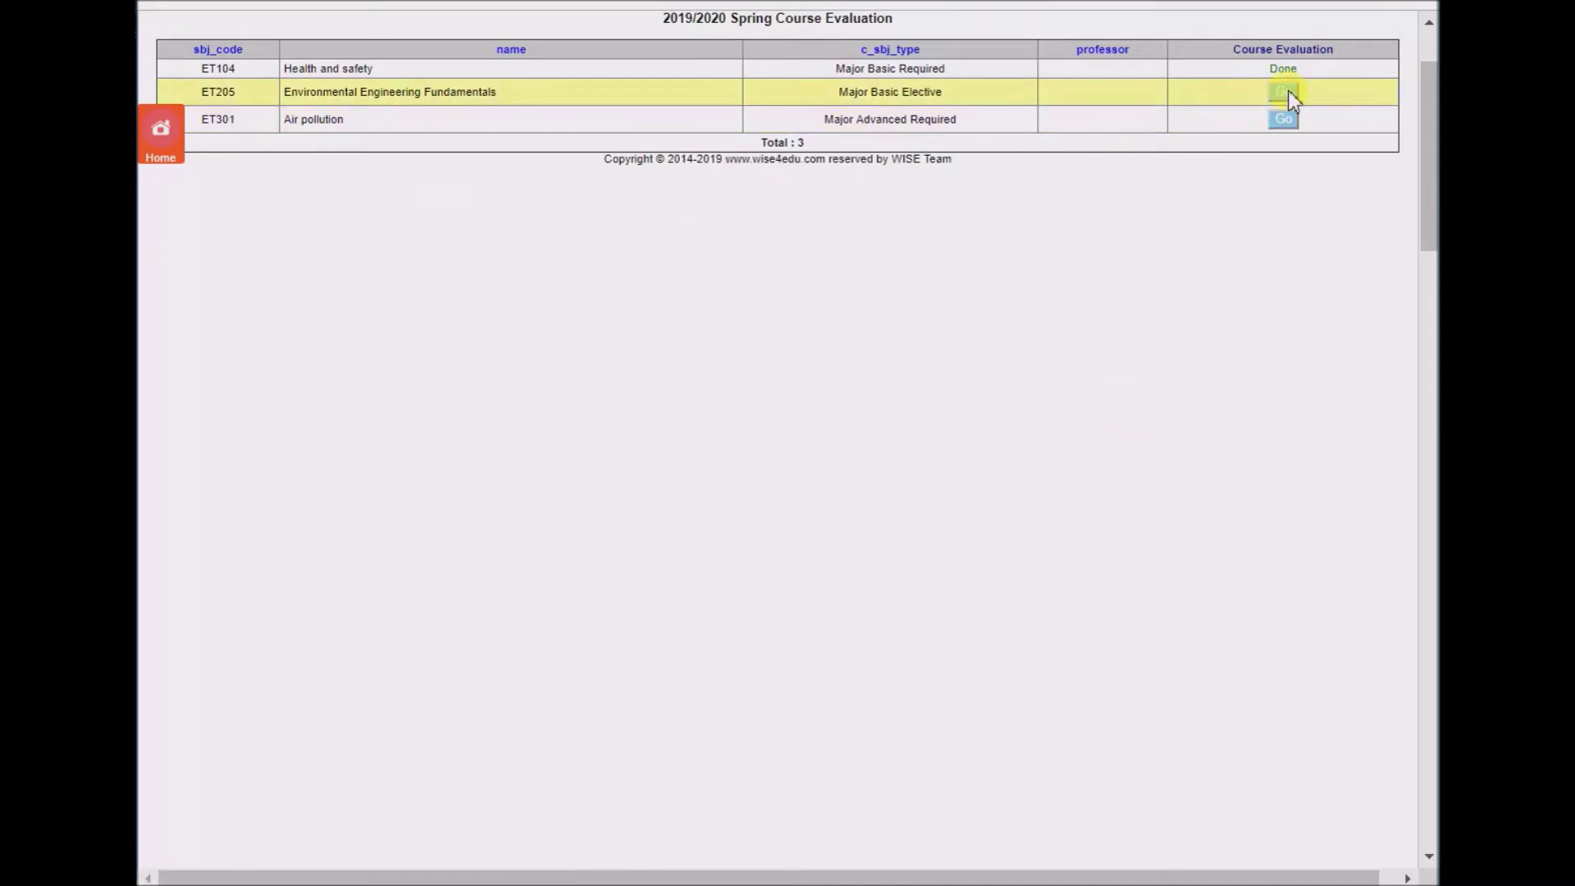
- Rate Environmental Engineering Fundamentals (preparation 2, recommend 3) and submit it
left_click(1283, 91)
left_click(1077, 240)
left_click(1039, 392)
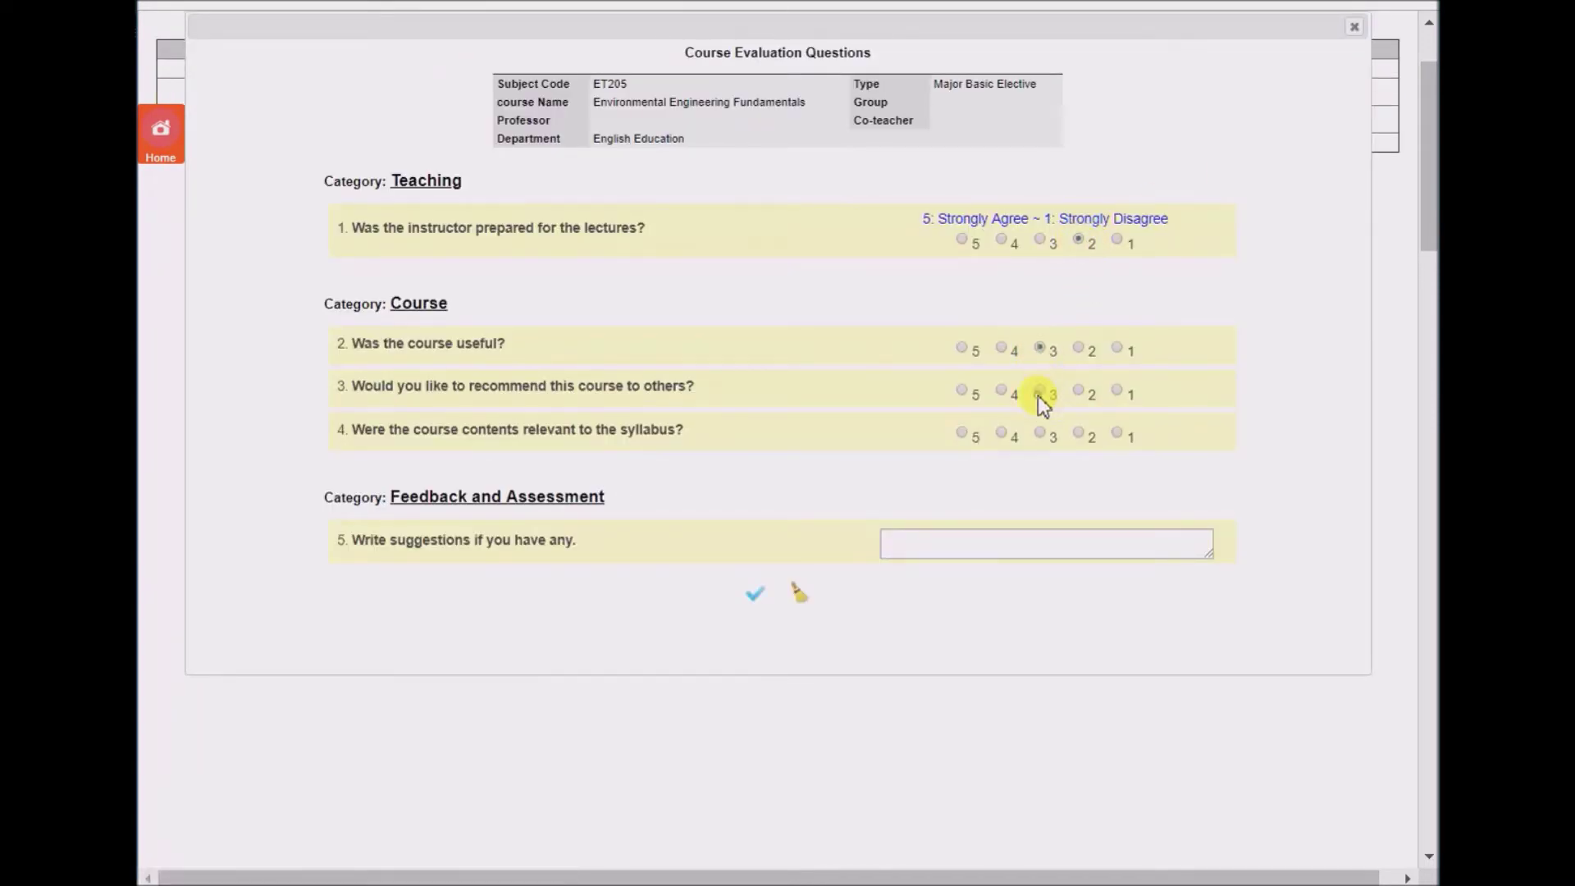
left_click(753, 593)
left_click(902, 87)
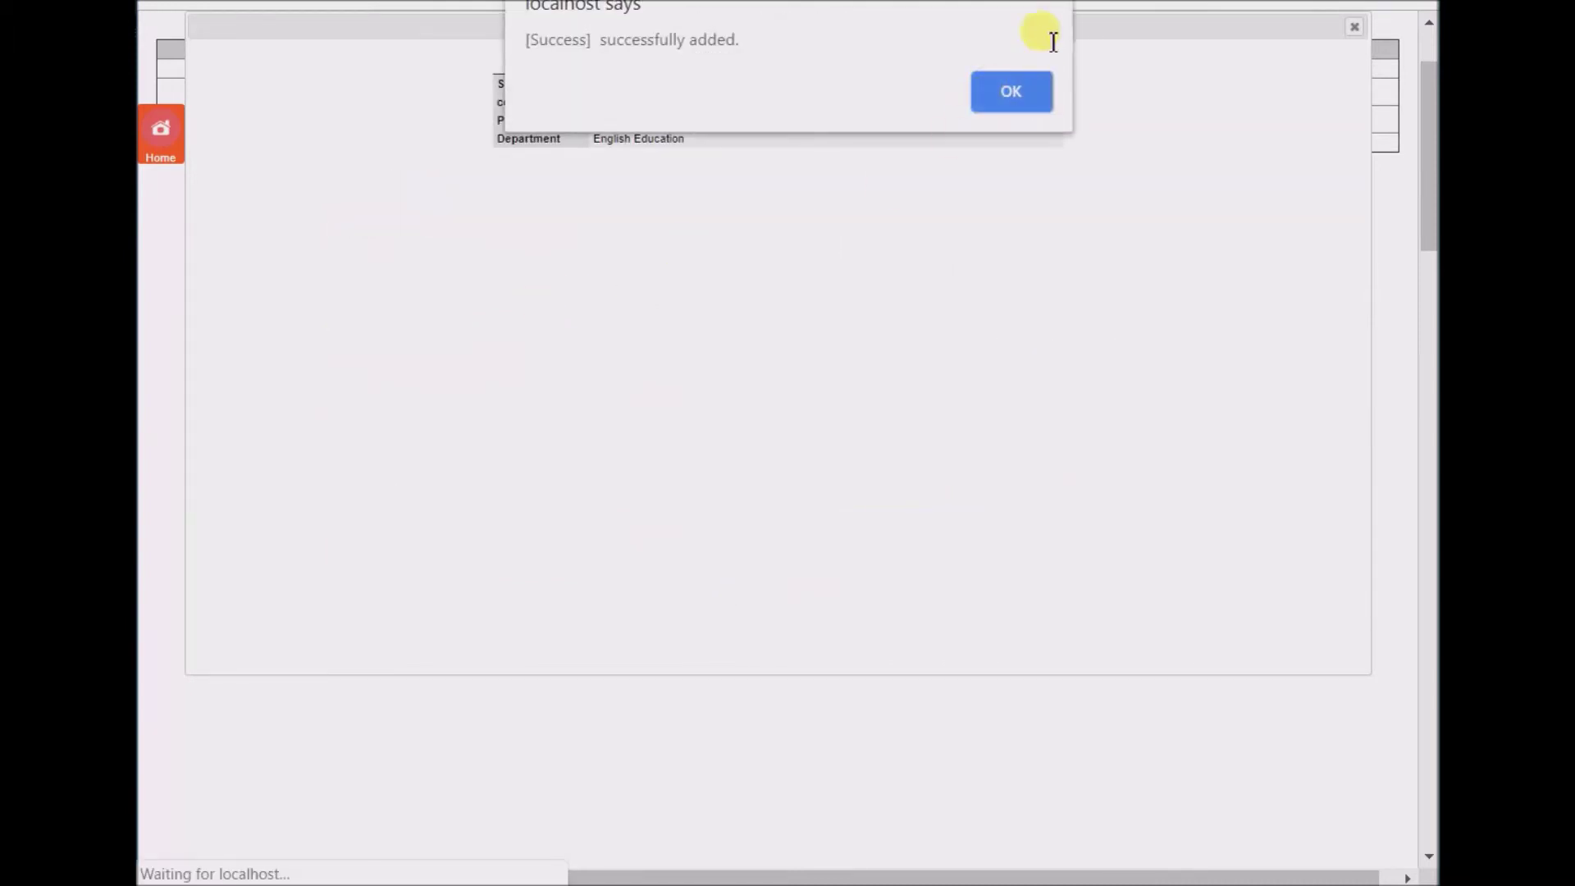
left_click(1014, 92)
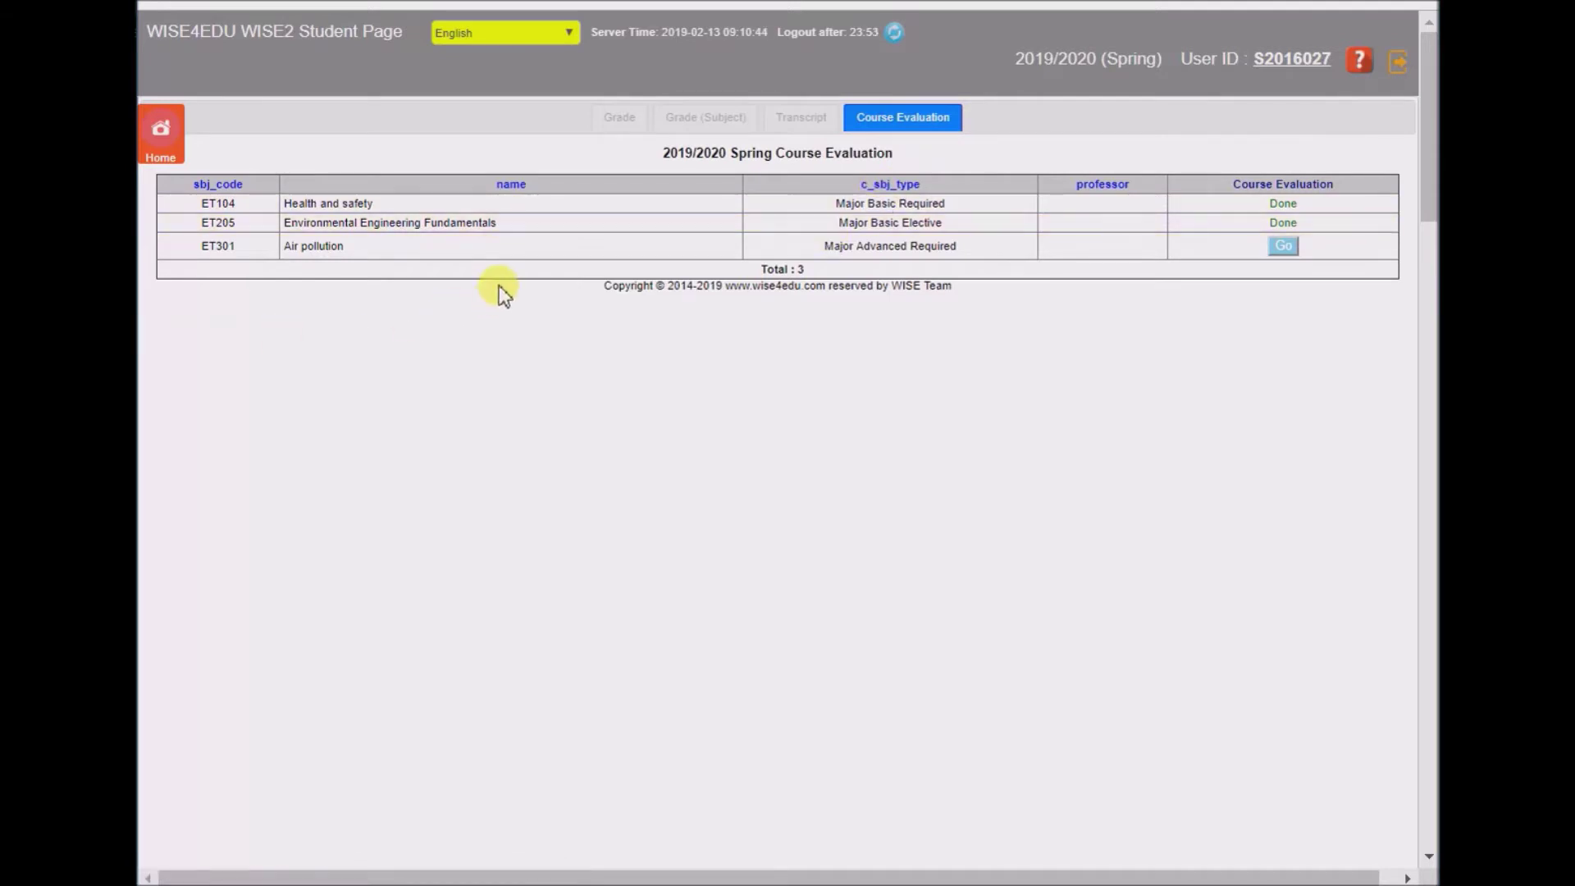
- Log out of the student page and sign in with the saved academic admin account
left_click(1397, 62)
left_click(1019, 80)
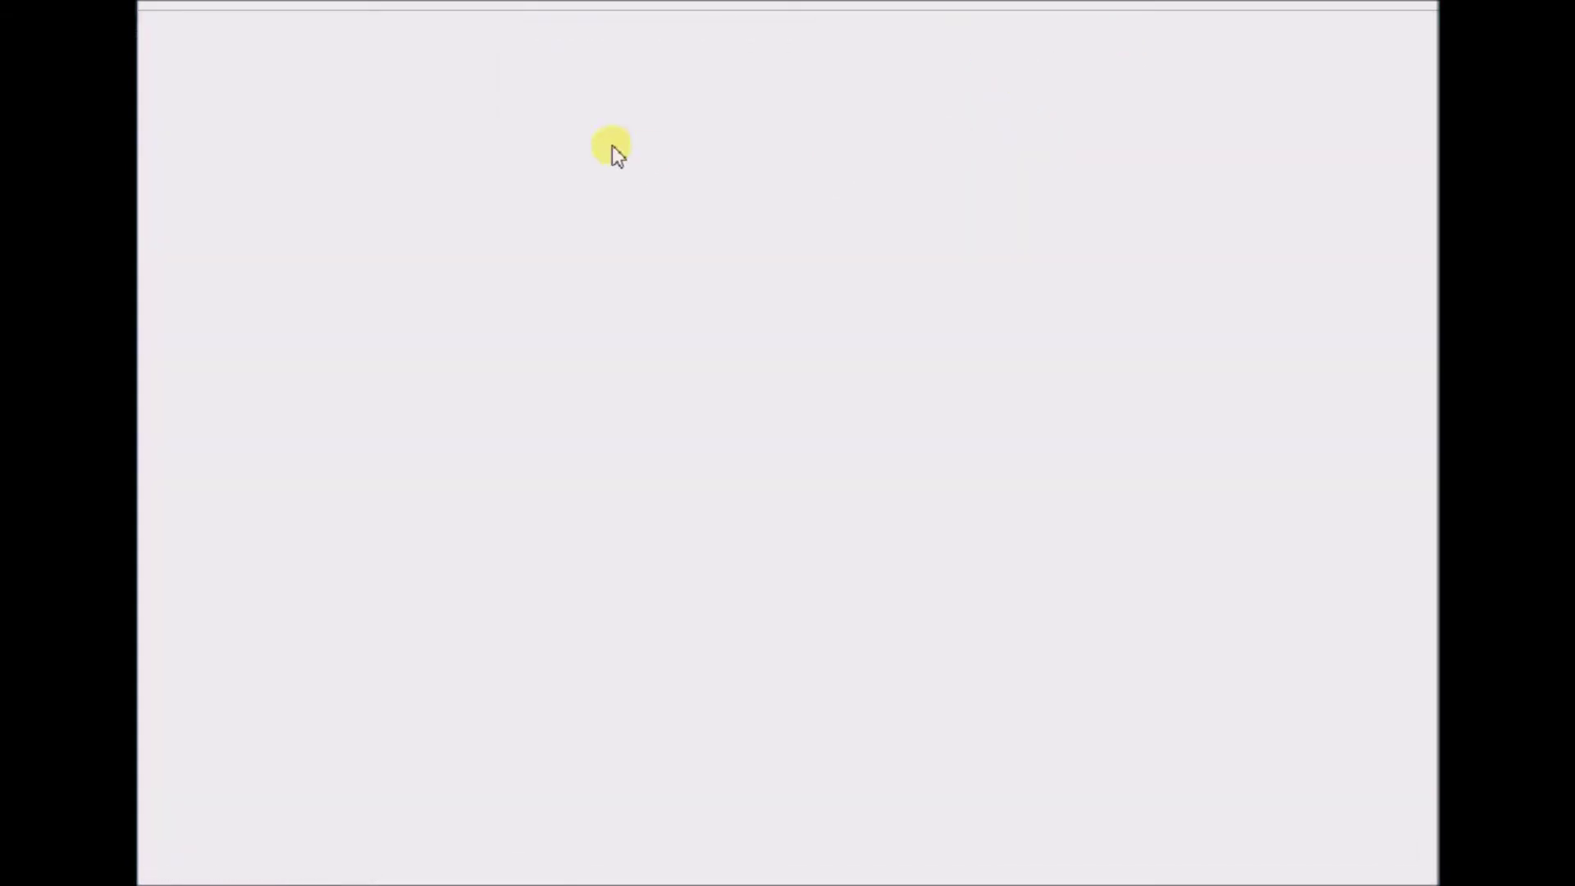
left_click(643, 259)
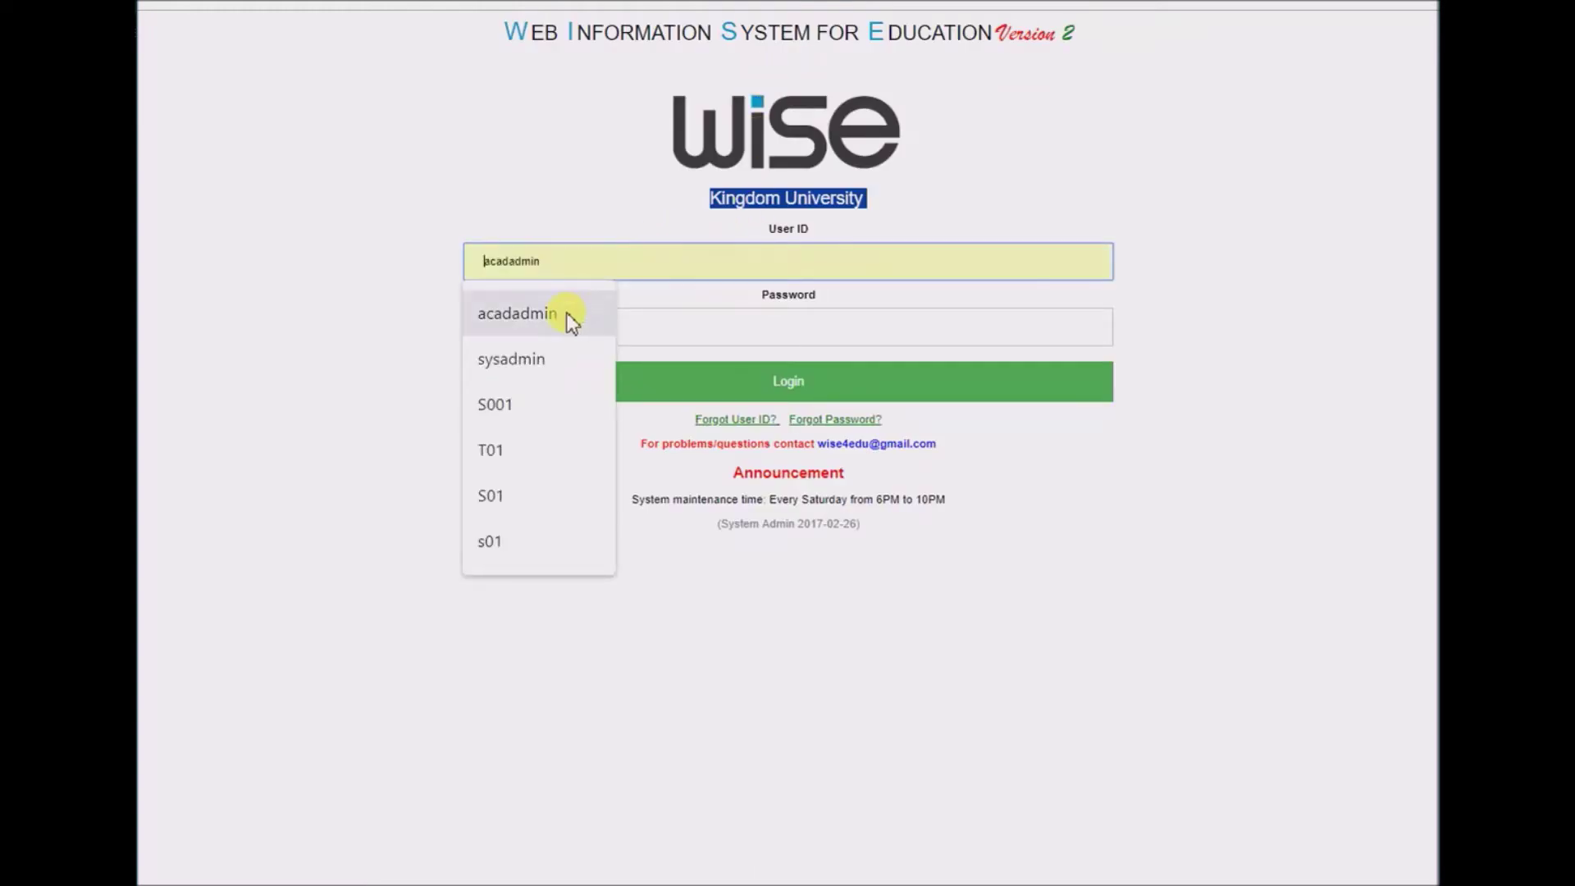
left_click(520, 312)
left_click(627, 327)
type("123")
left_click(679, 387)
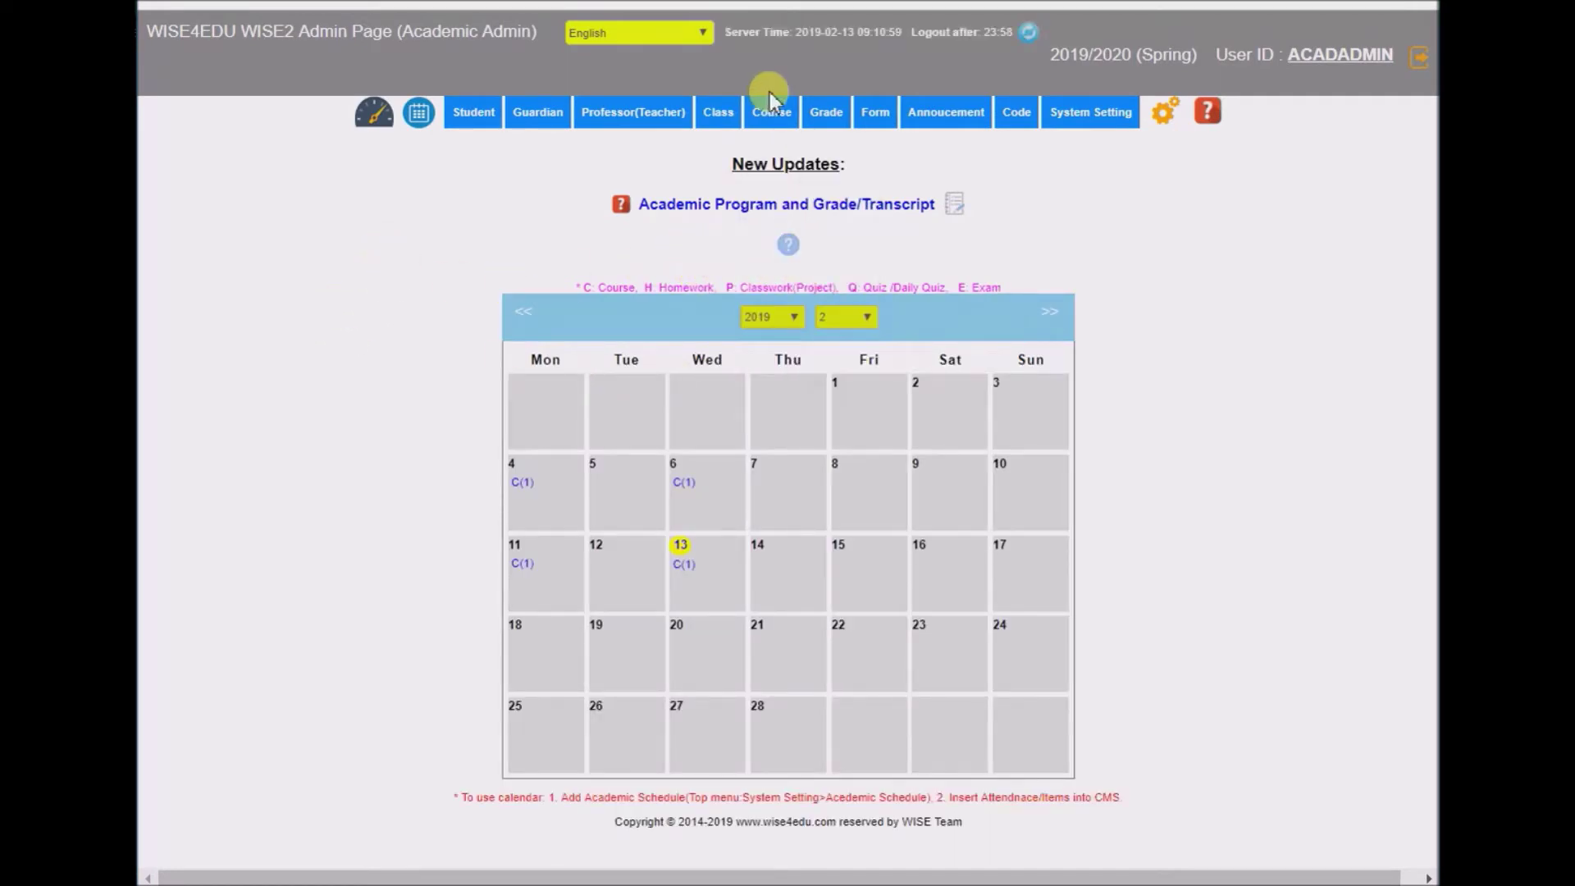
mouse_move(767, 123)
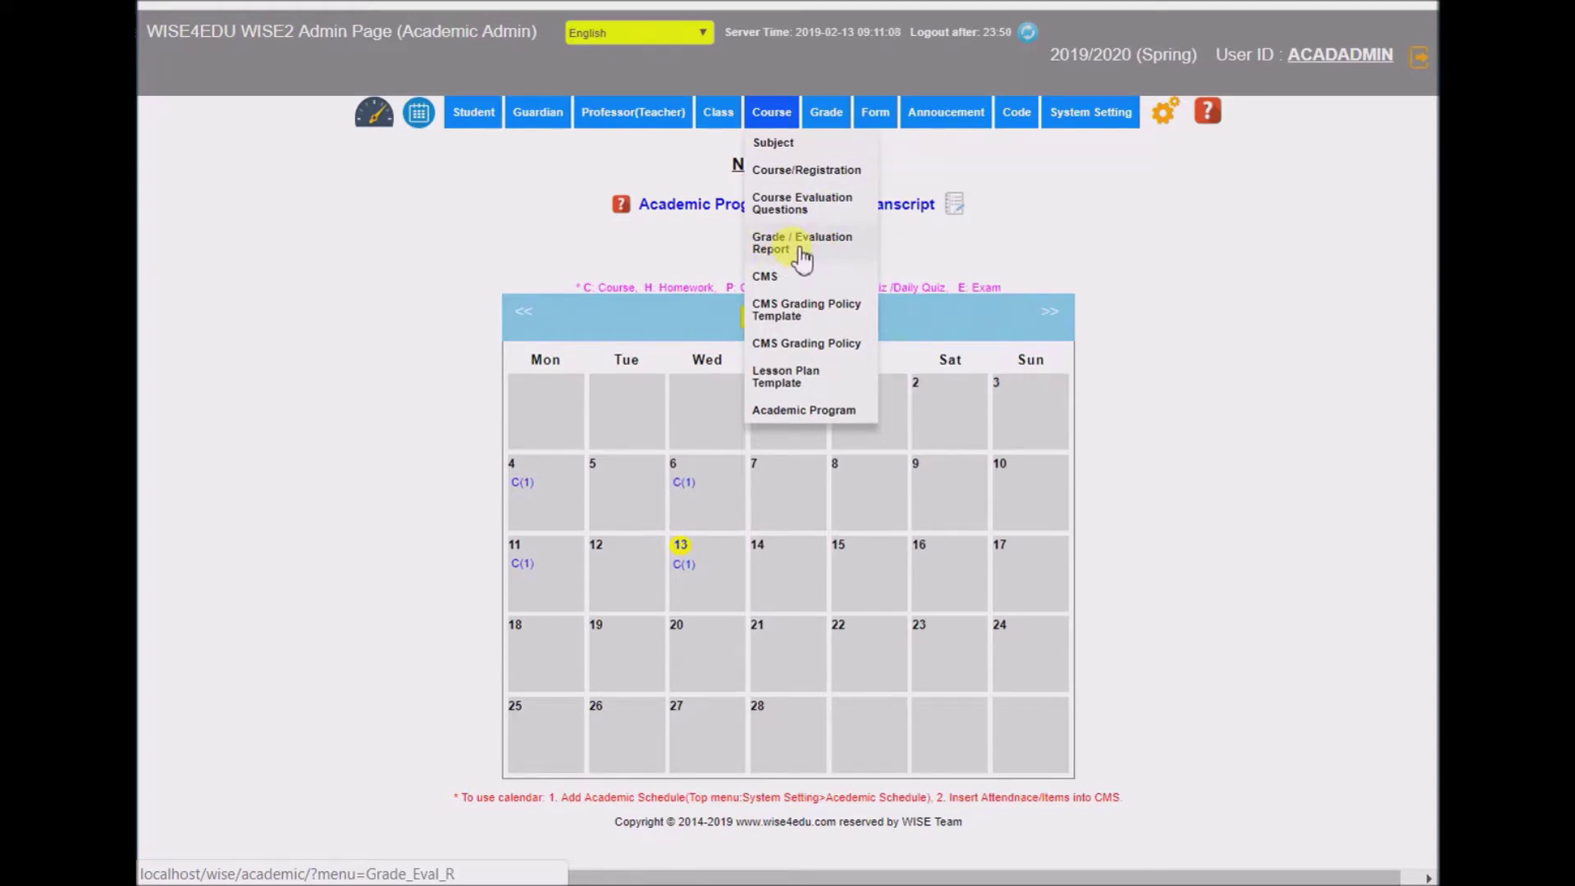
mouse_move(820, 108)
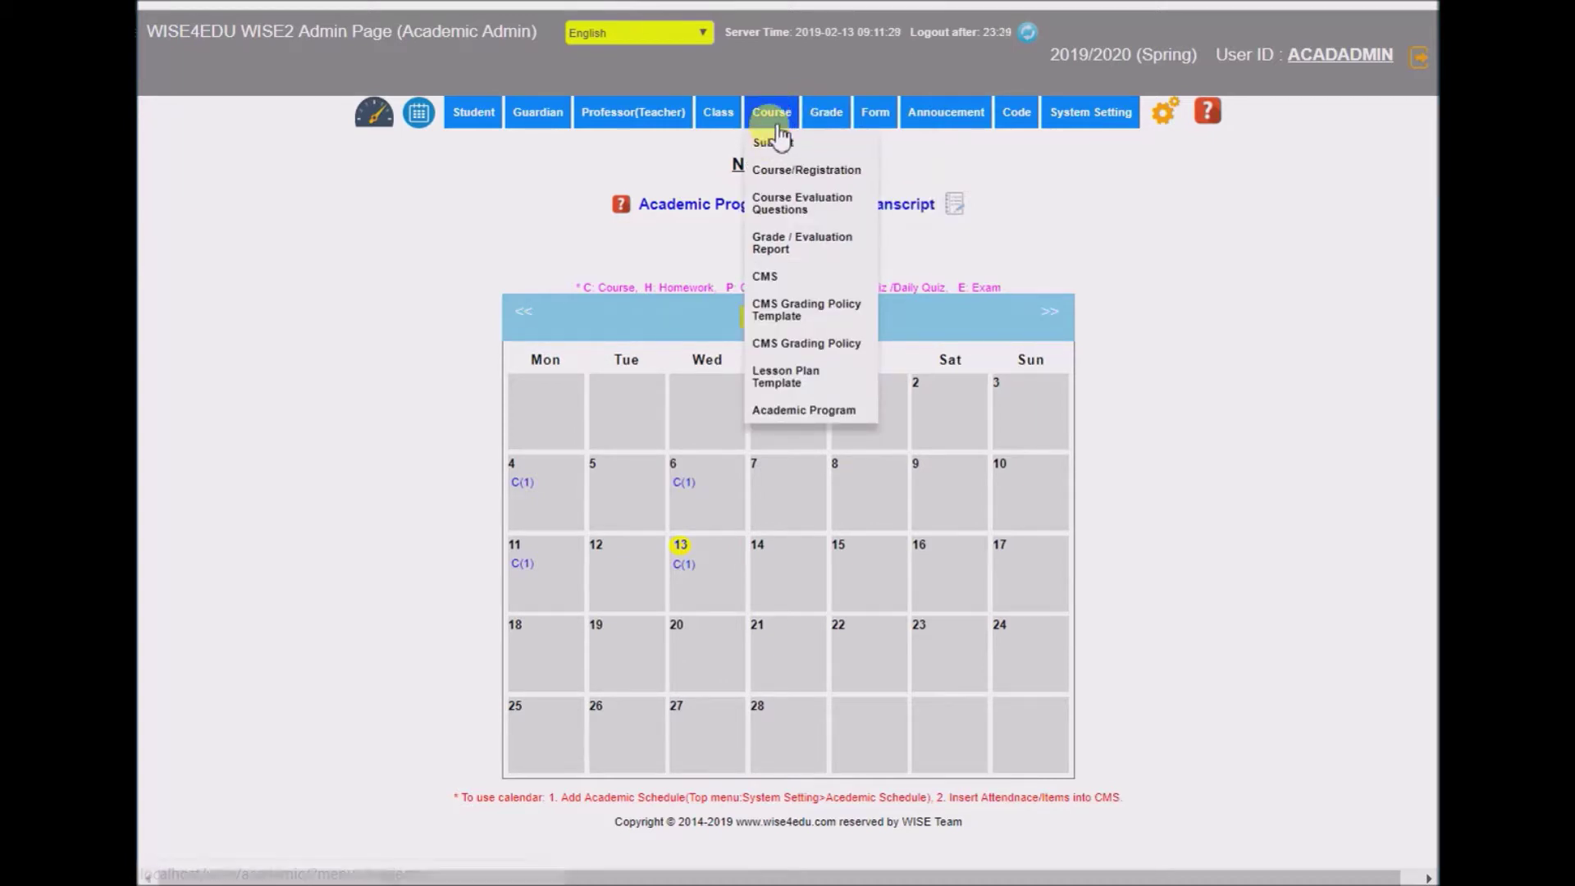
- Open the Grade / Evaluation Report and load the 2019/2020 Spring course results
left_click(790, 244)
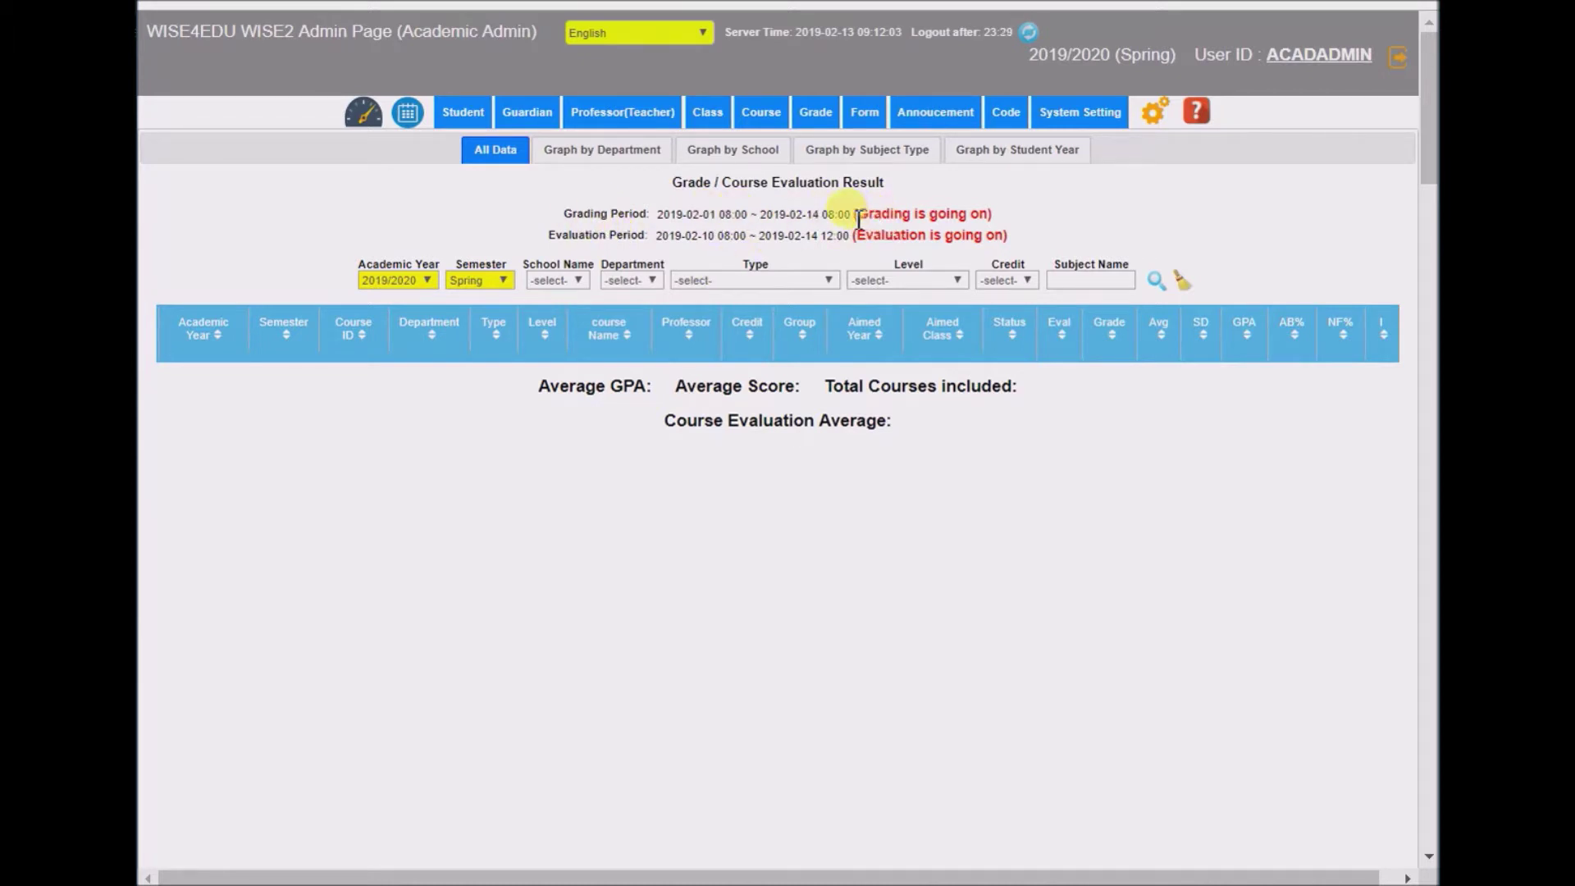
left_click_drag(856, 216, 1008, 222)
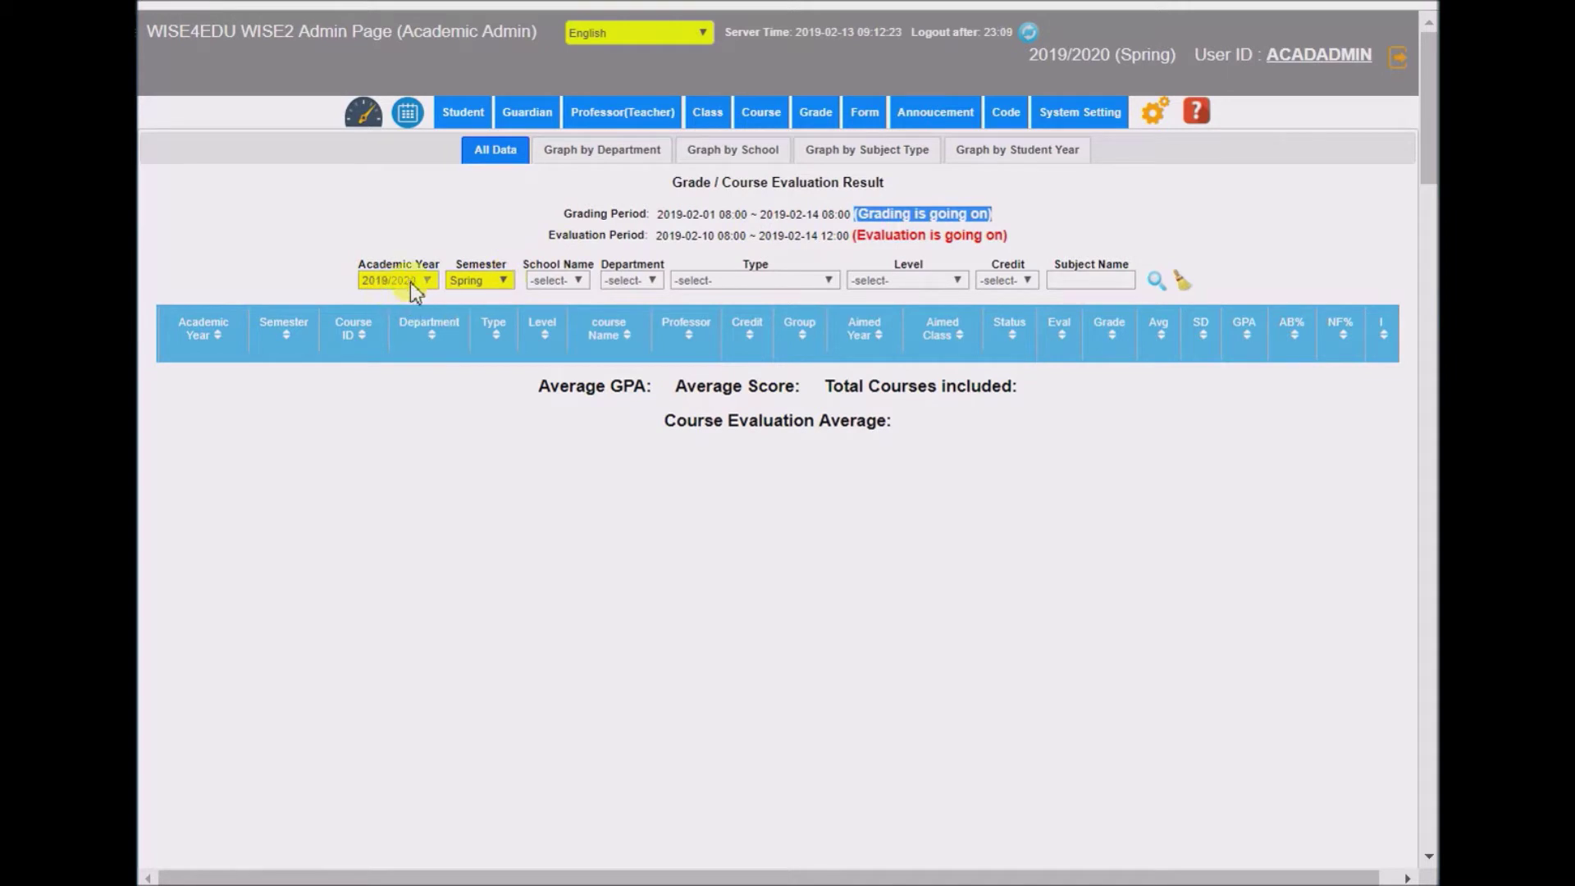
left_click(1163, 284)
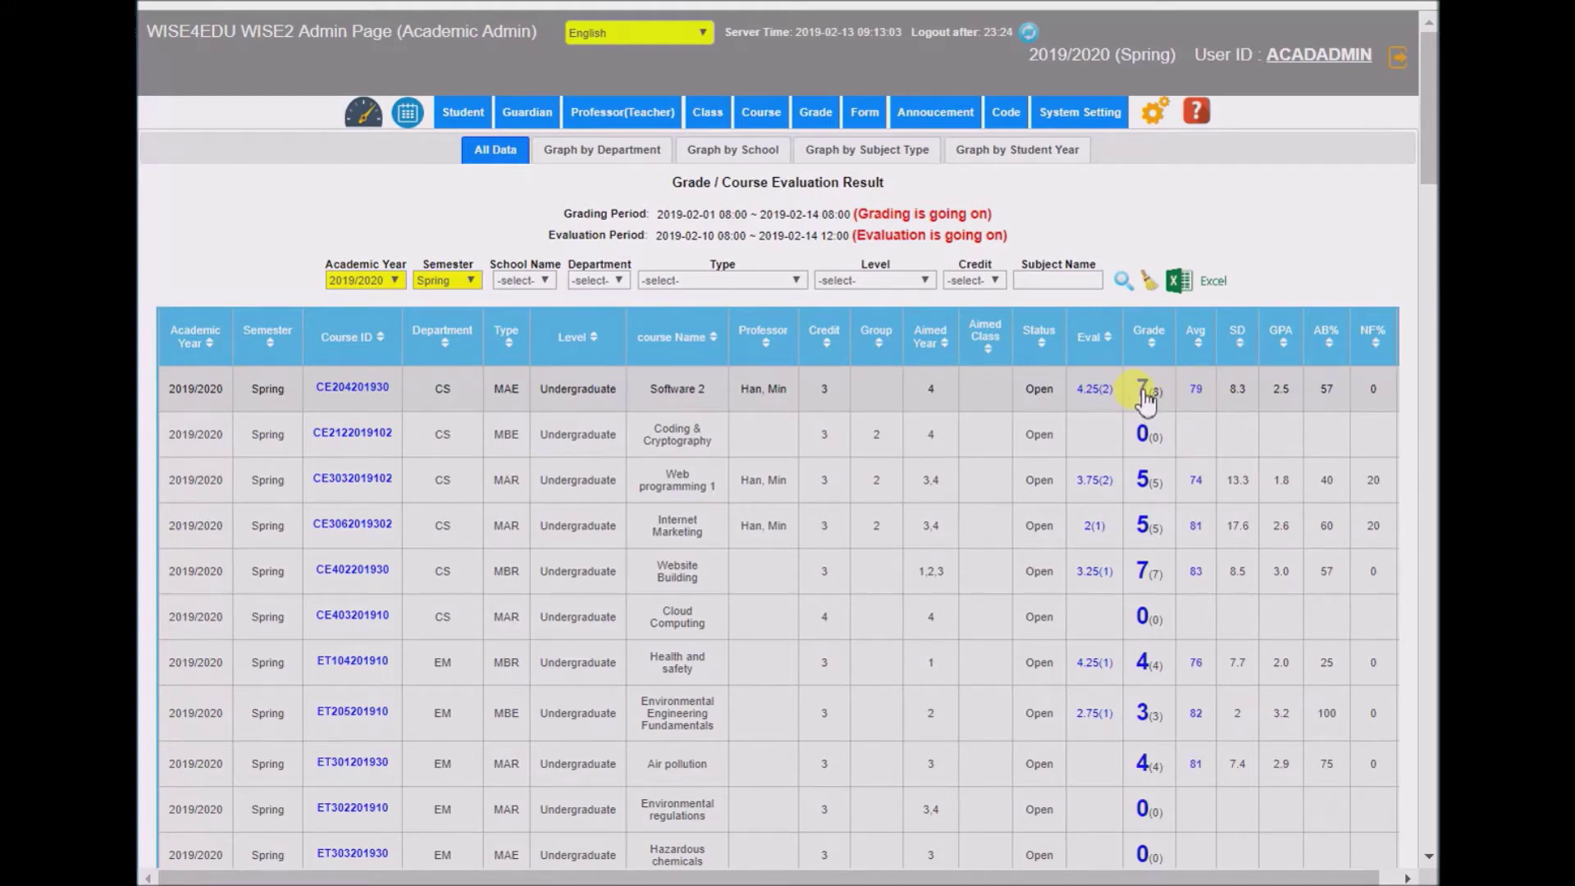
- Inspect Software 2's evaluation result, then sort the course table by Eval descending
left_click(1095, 389)
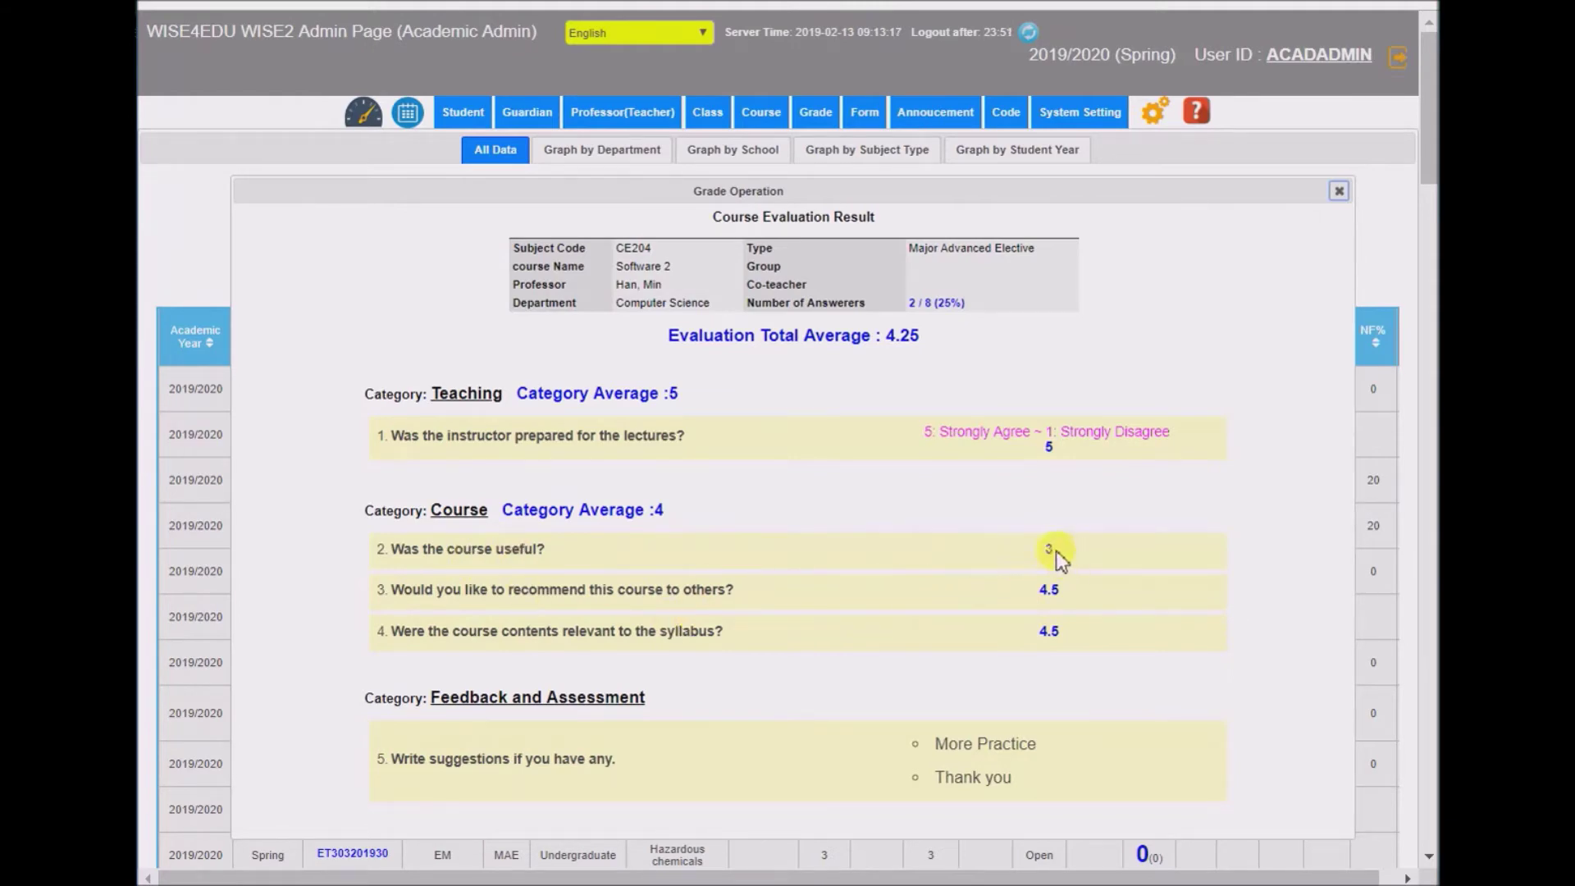
scroll(1044, 648, "down", 3)
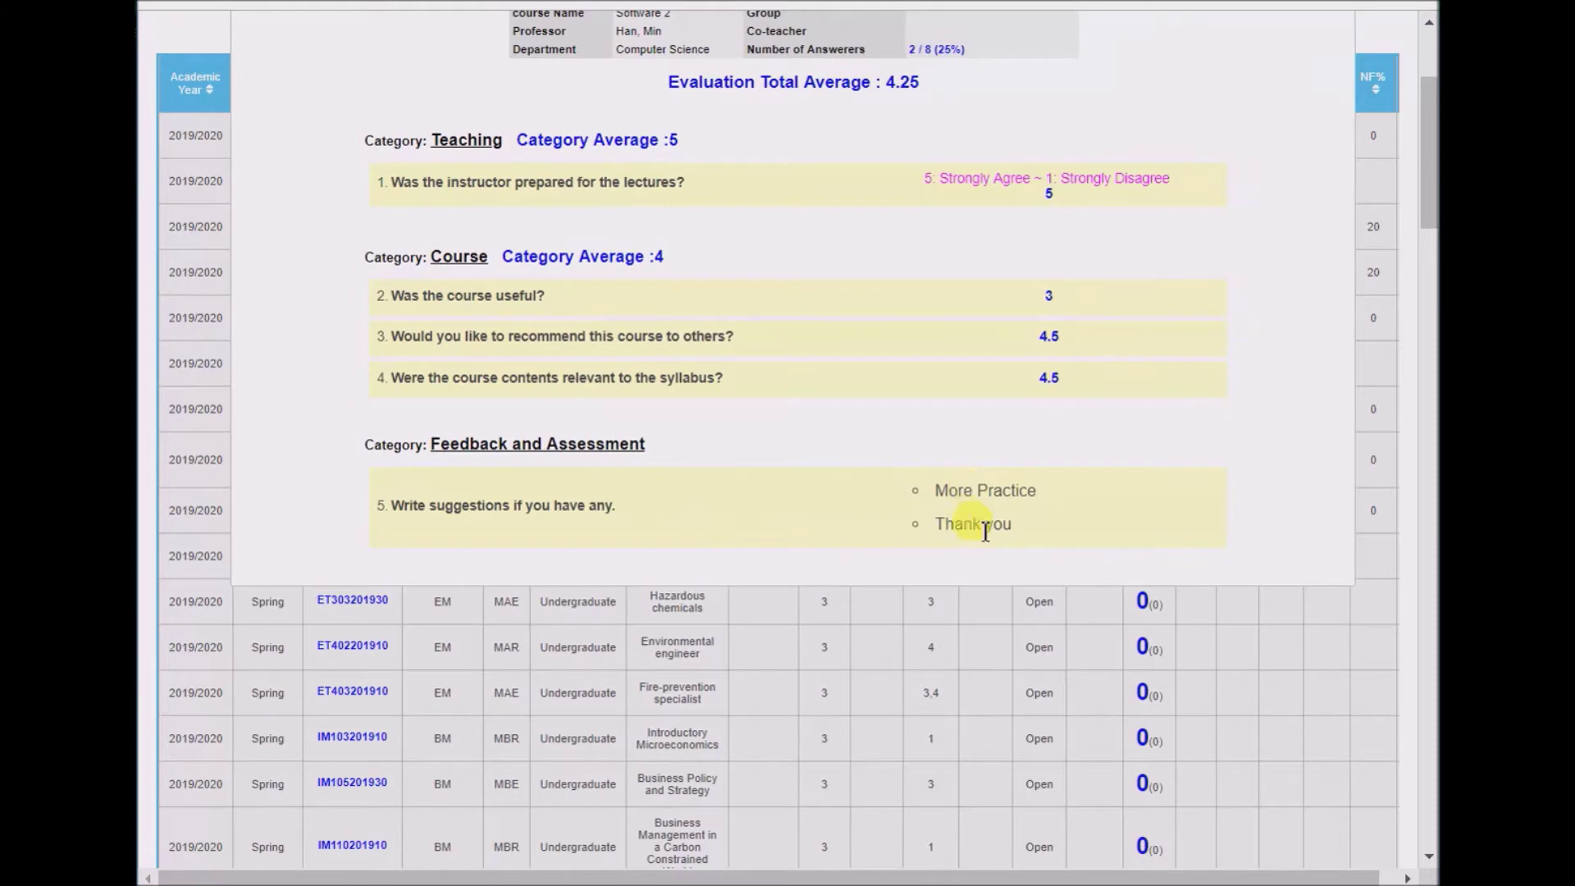
scroll(995, 503, "up", 3)
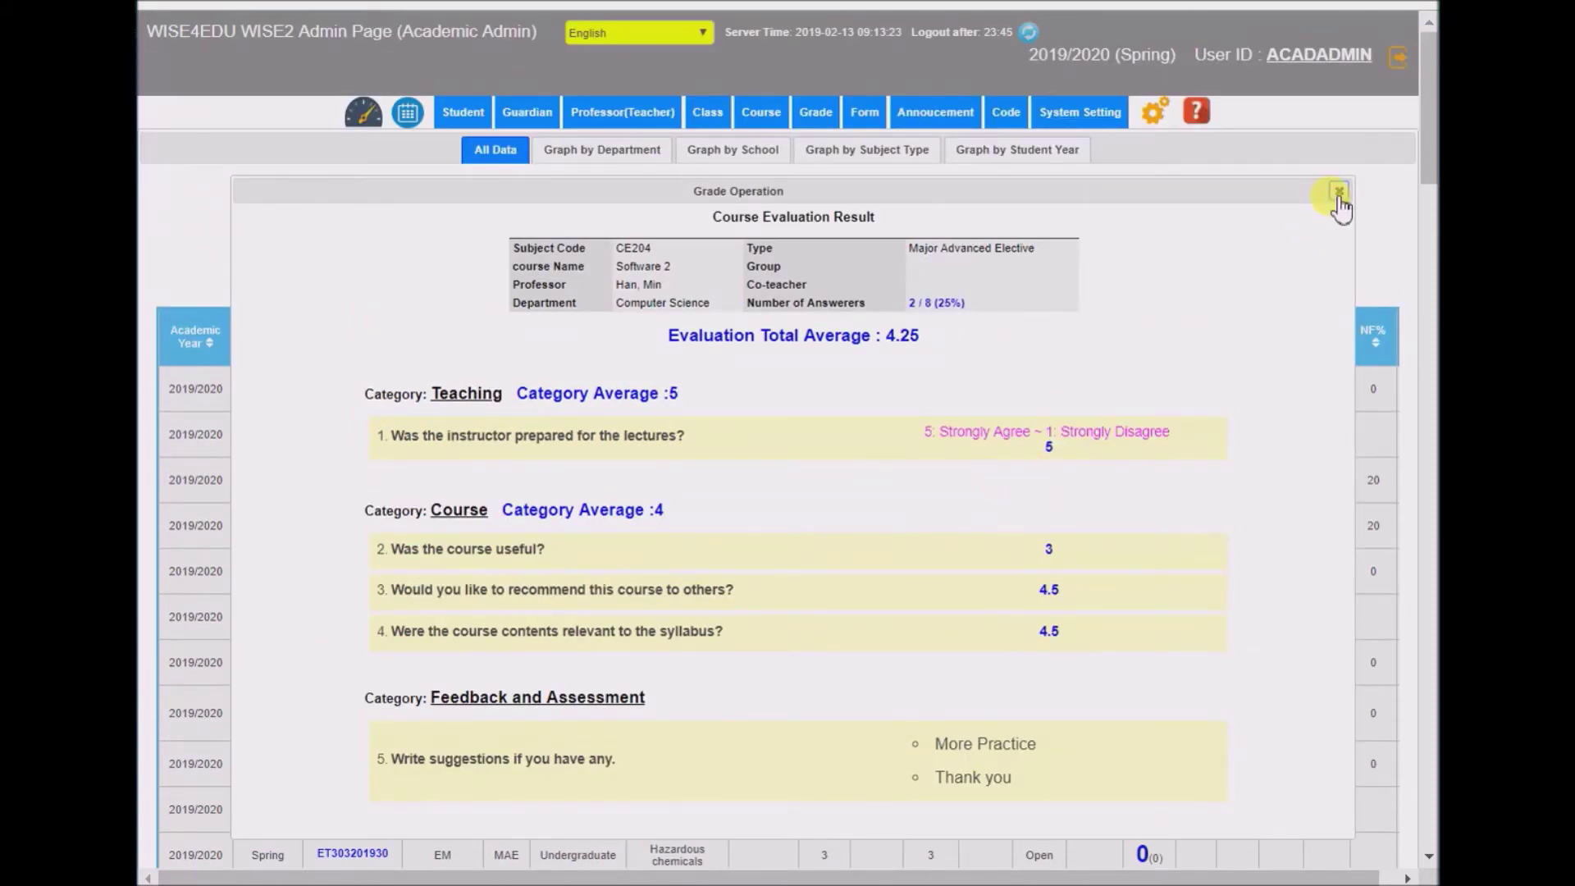
left_click(1339, 191)
left_click(1091, 338)
left_click(1089, 338)
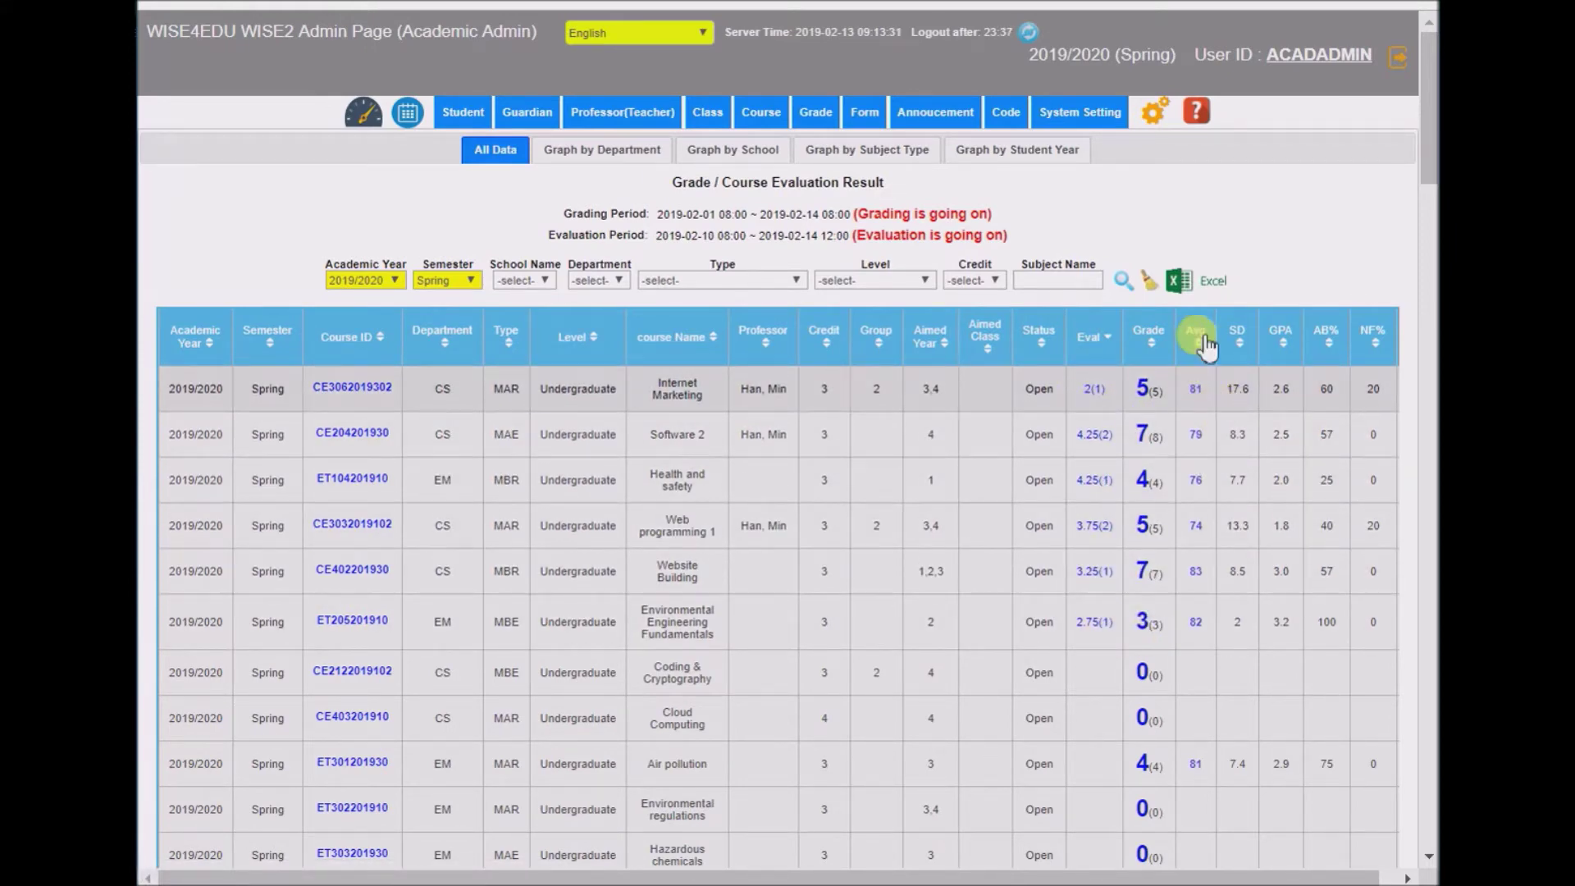
- Check Internet Marketing's grade distribution chart, then close it
left_click(1196, 391)
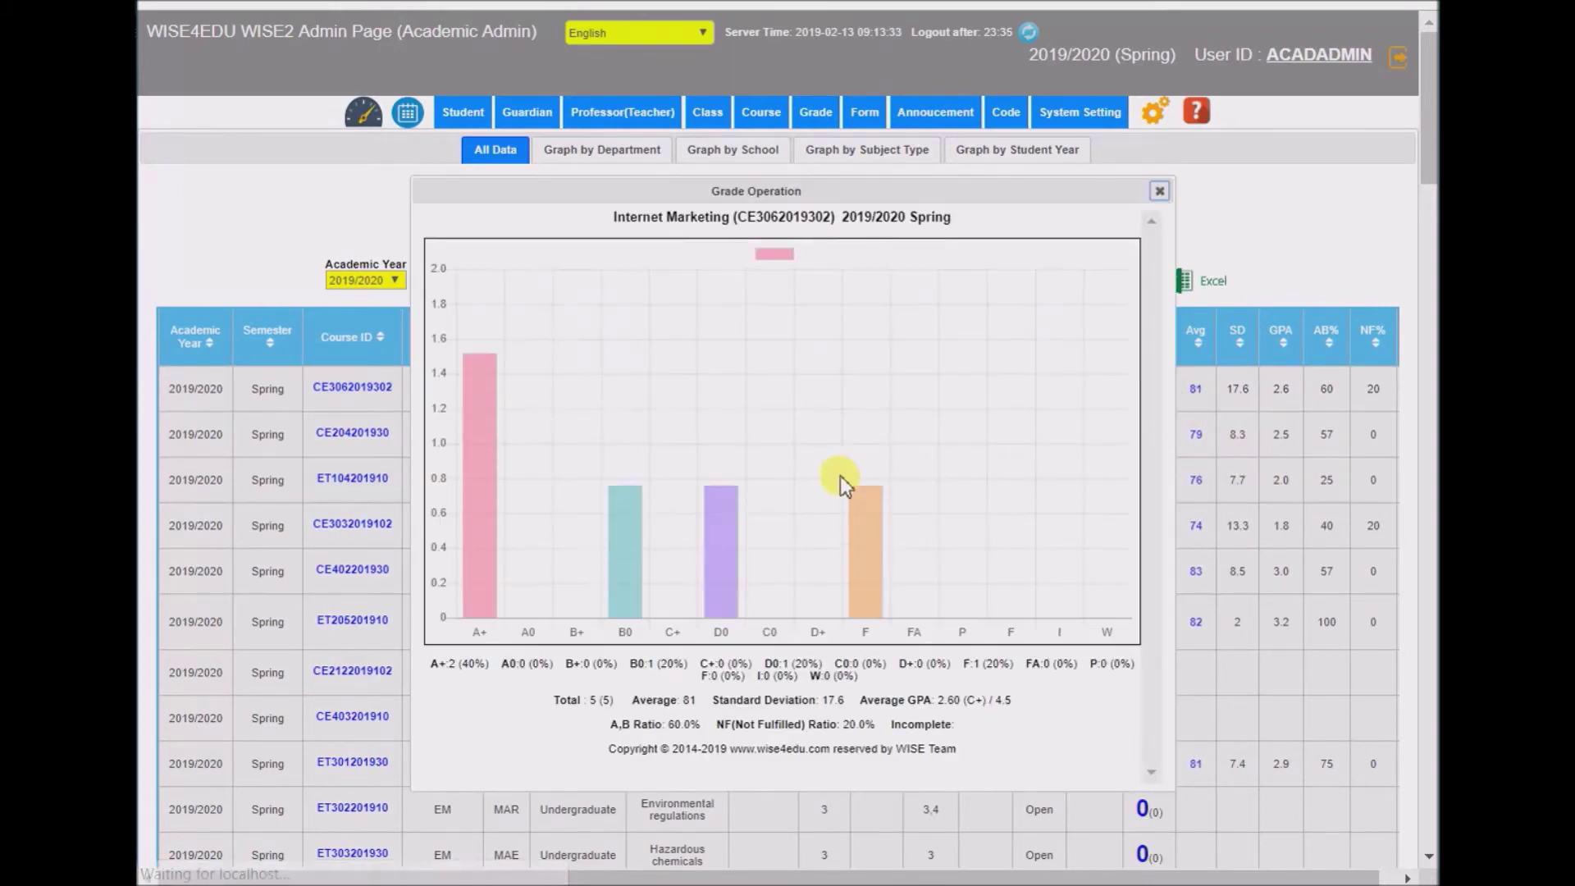
left_click(1157, 192)
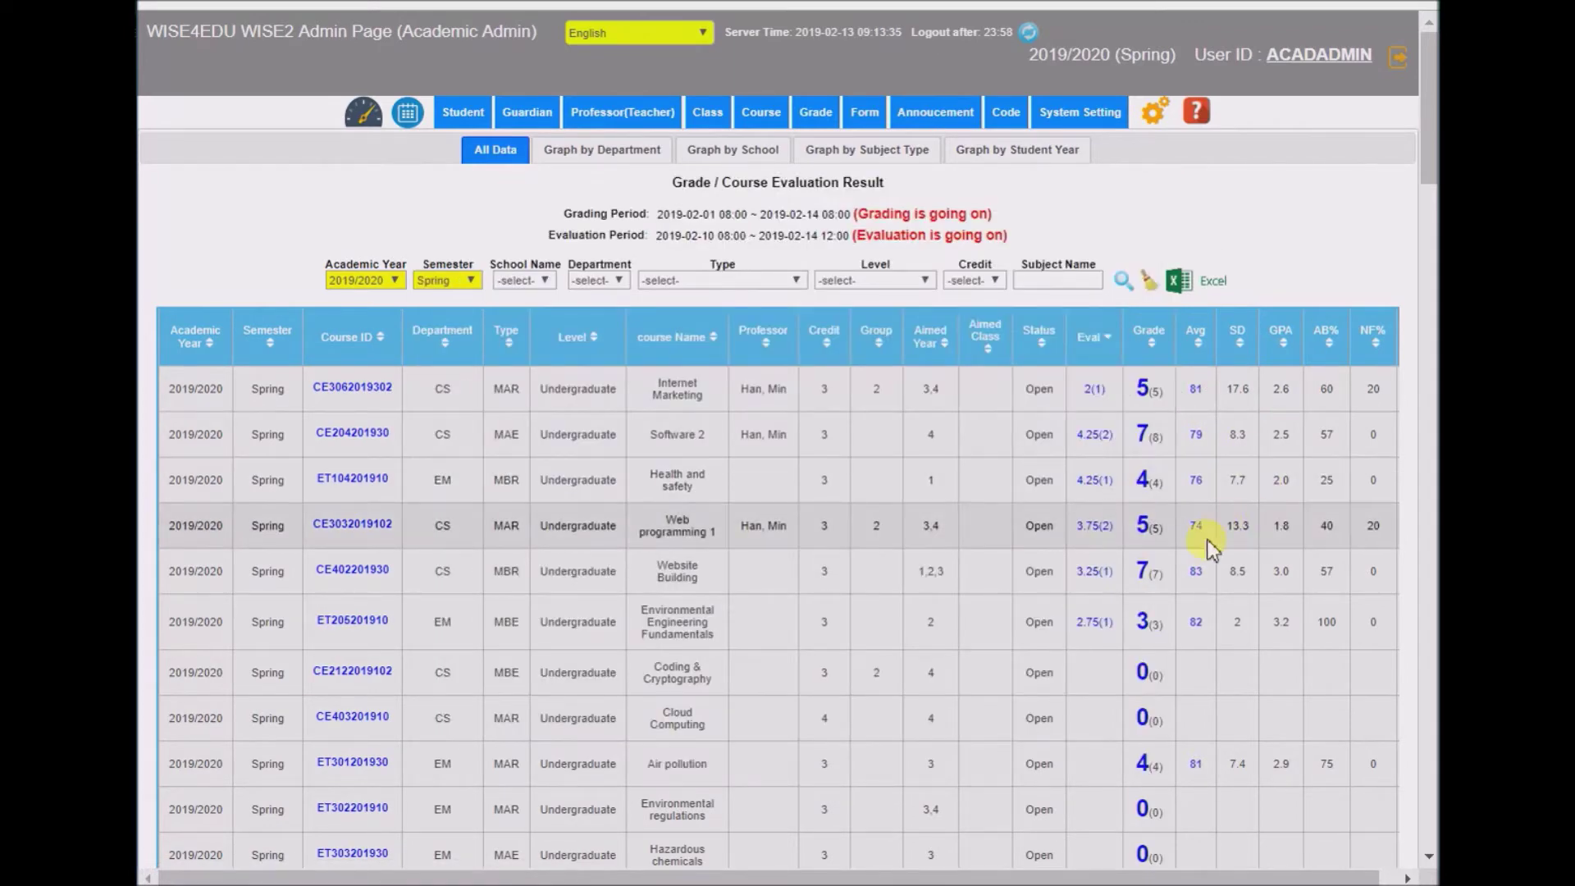
scroll(1197, 566, "down", 15)
- Chart GPA against evaluation score by department, showing CS and EM for 2019/2020 Spring
scroll(1181, 492, "up", 5)
scroll(1177, 480, "up", 1)
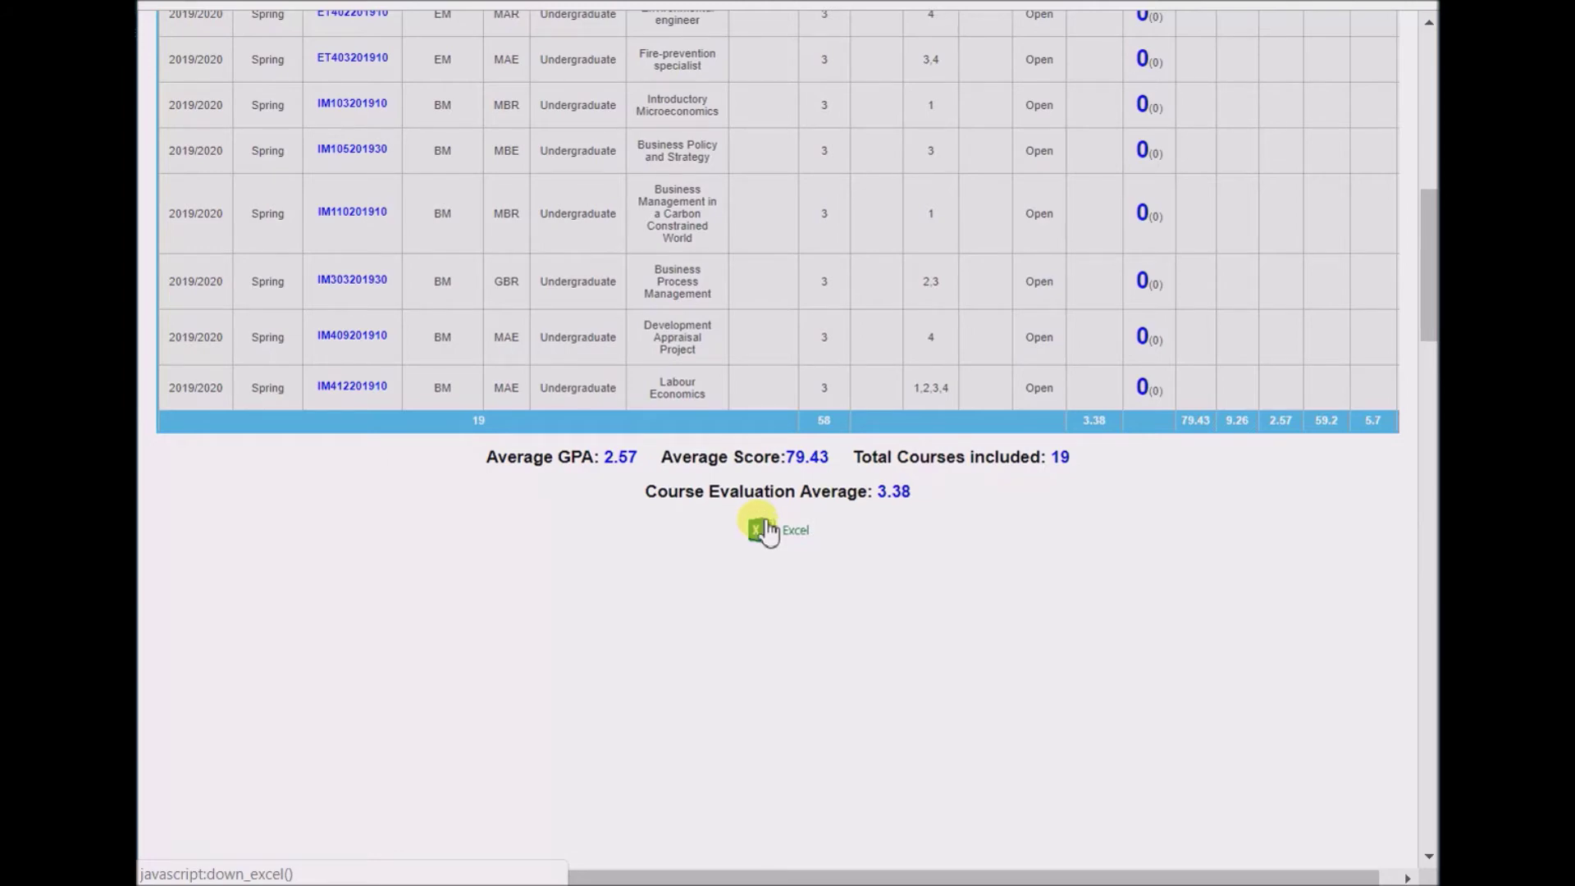
scroll(773, 528, "up", 10)
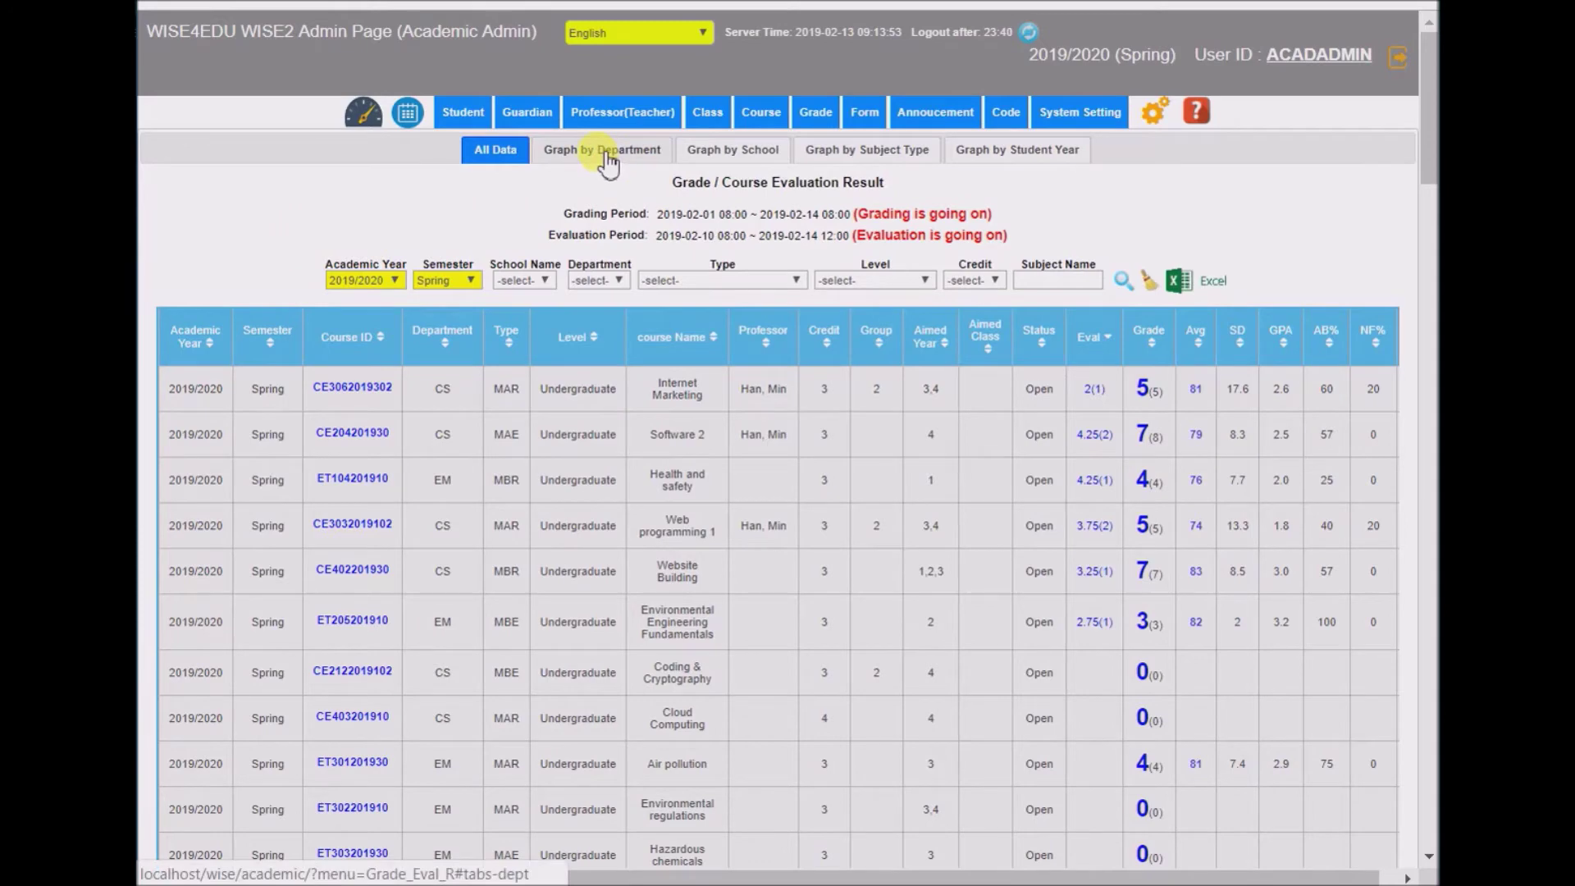
left_click(605, 159)
left_click(605, 158)
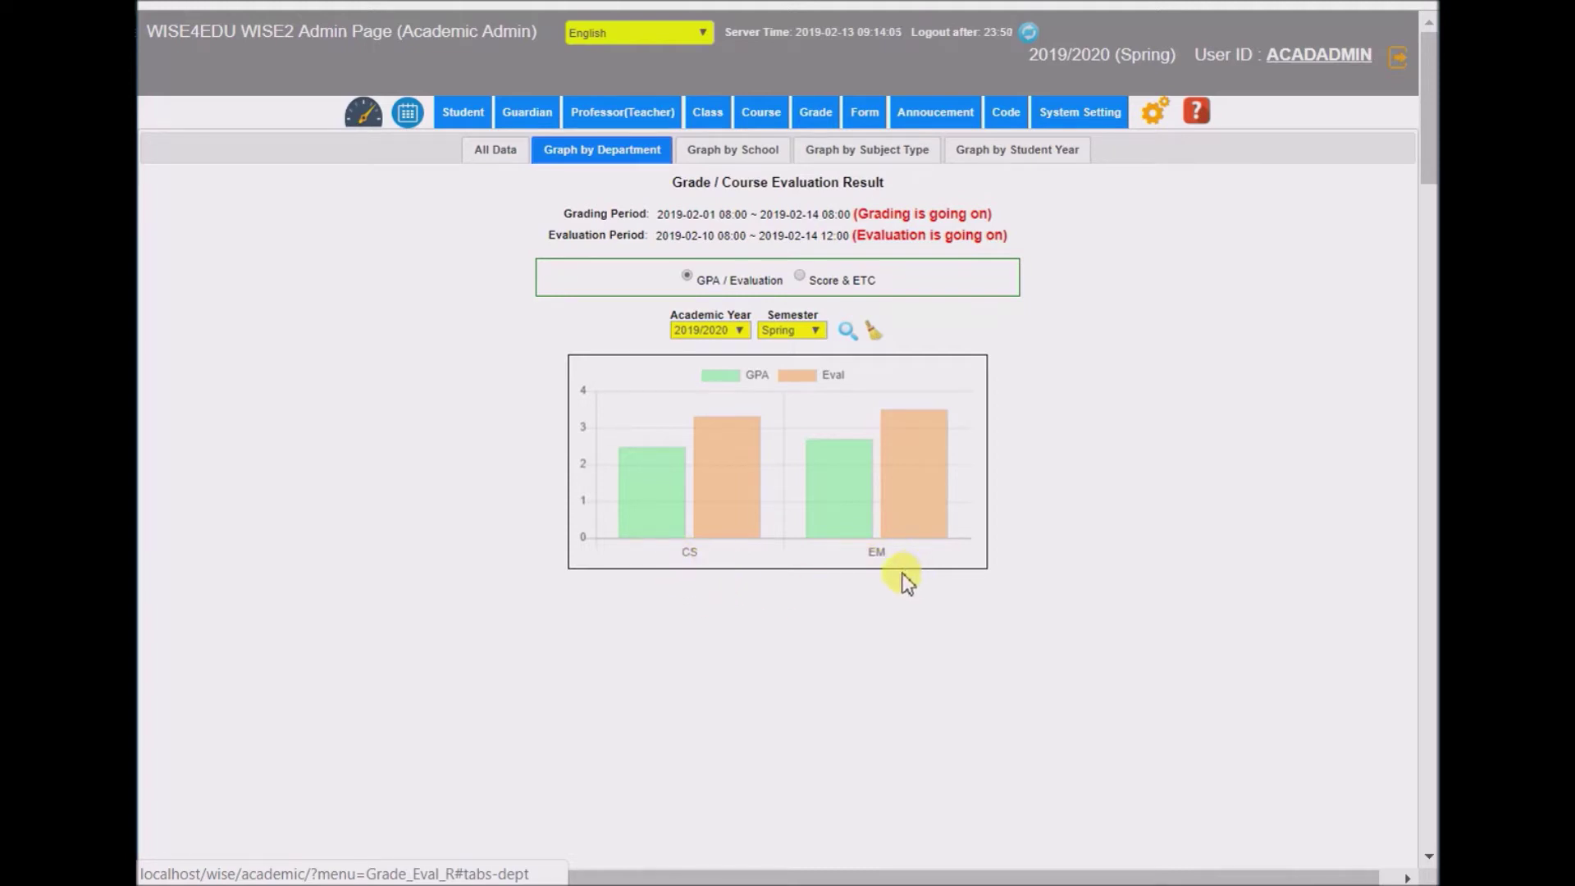
mouse_move(651, 500)
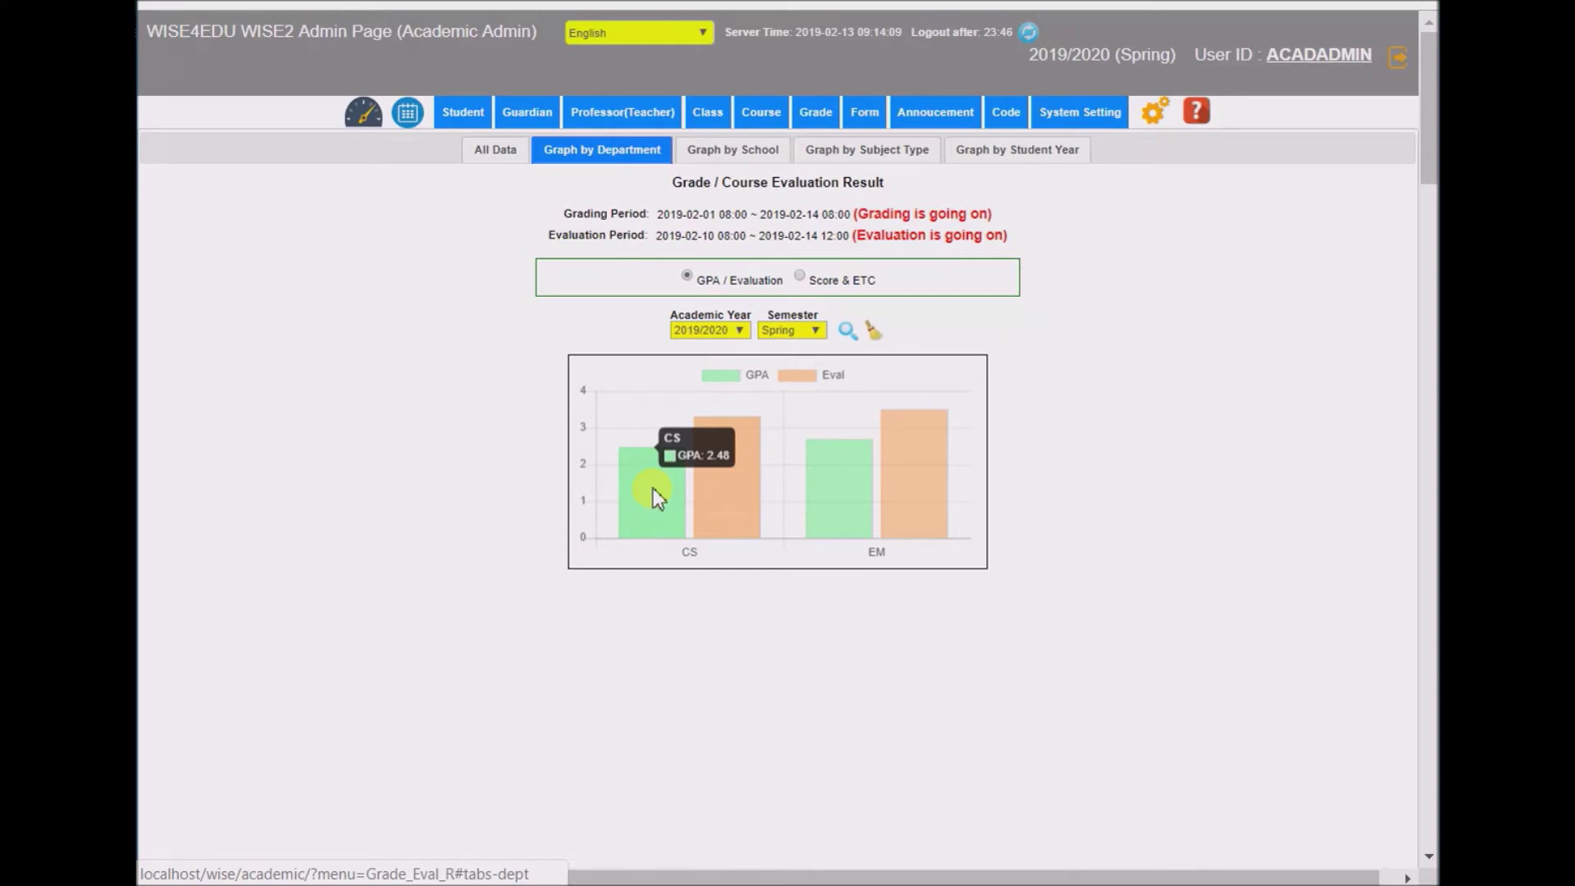
mouse_move(750, 485)
mouse_move(855, 483)
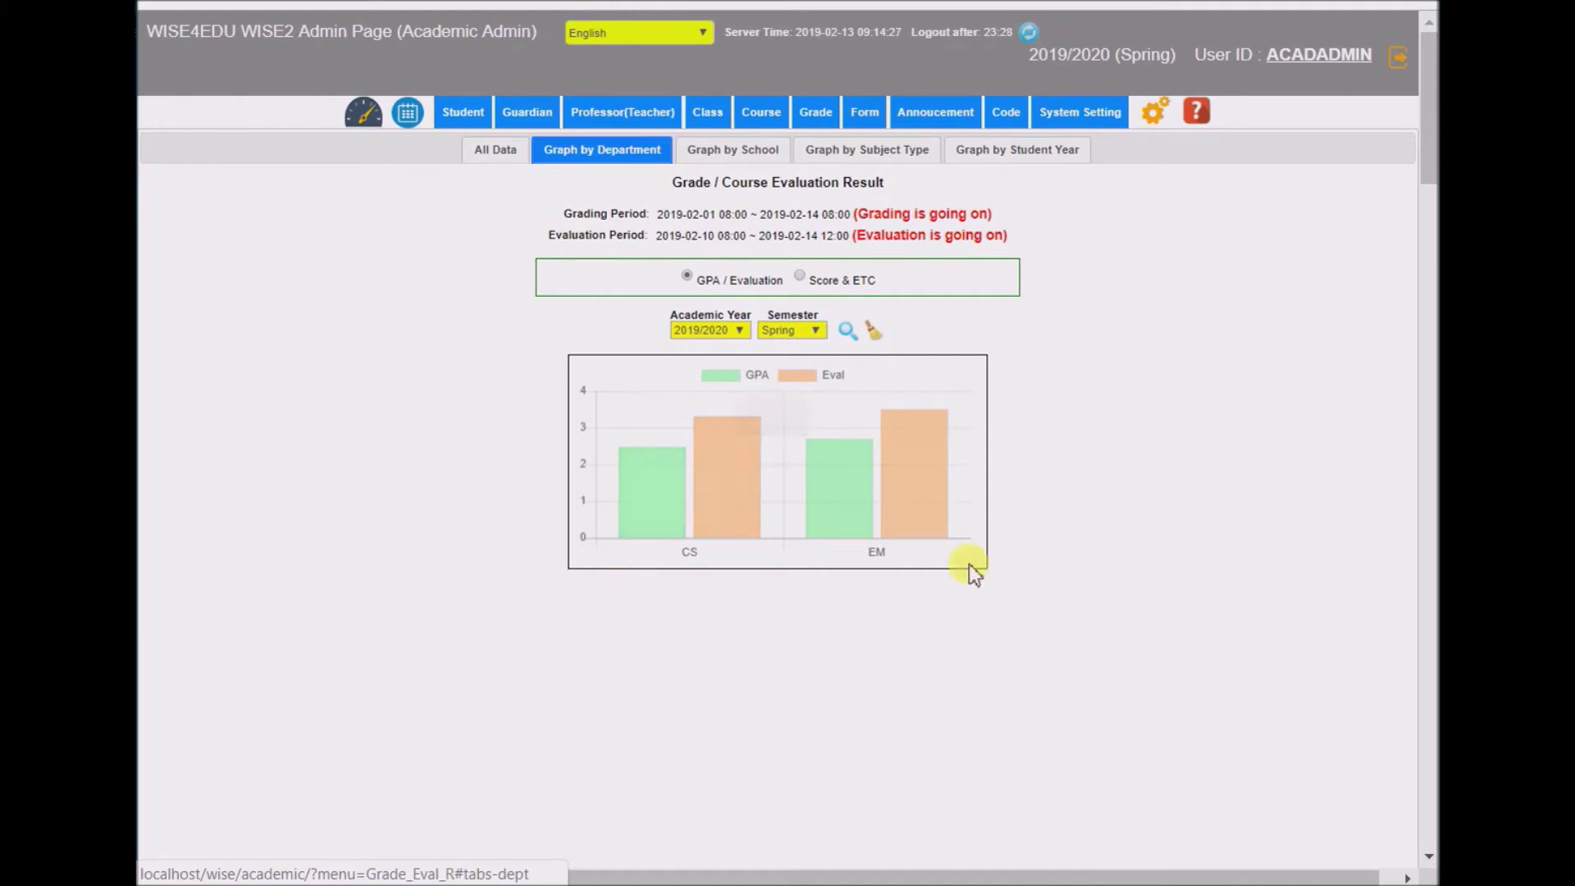
mouse_move(918, 485)
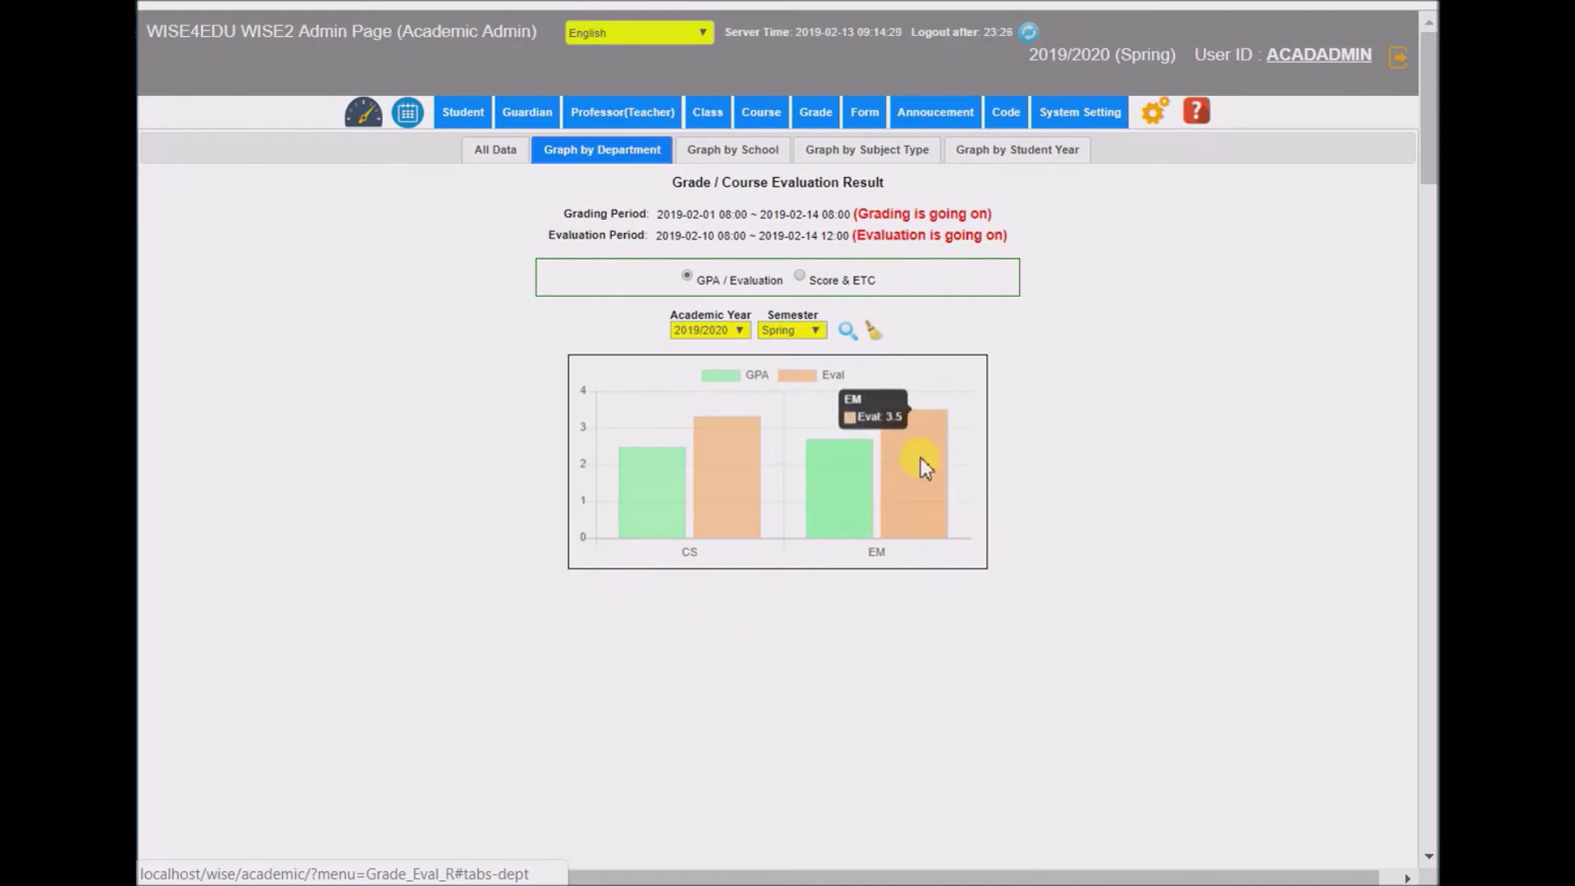
- Compare departments by score and A,B/NF ratios, then graph GPA and evaluation by school
left_click(800, 277)
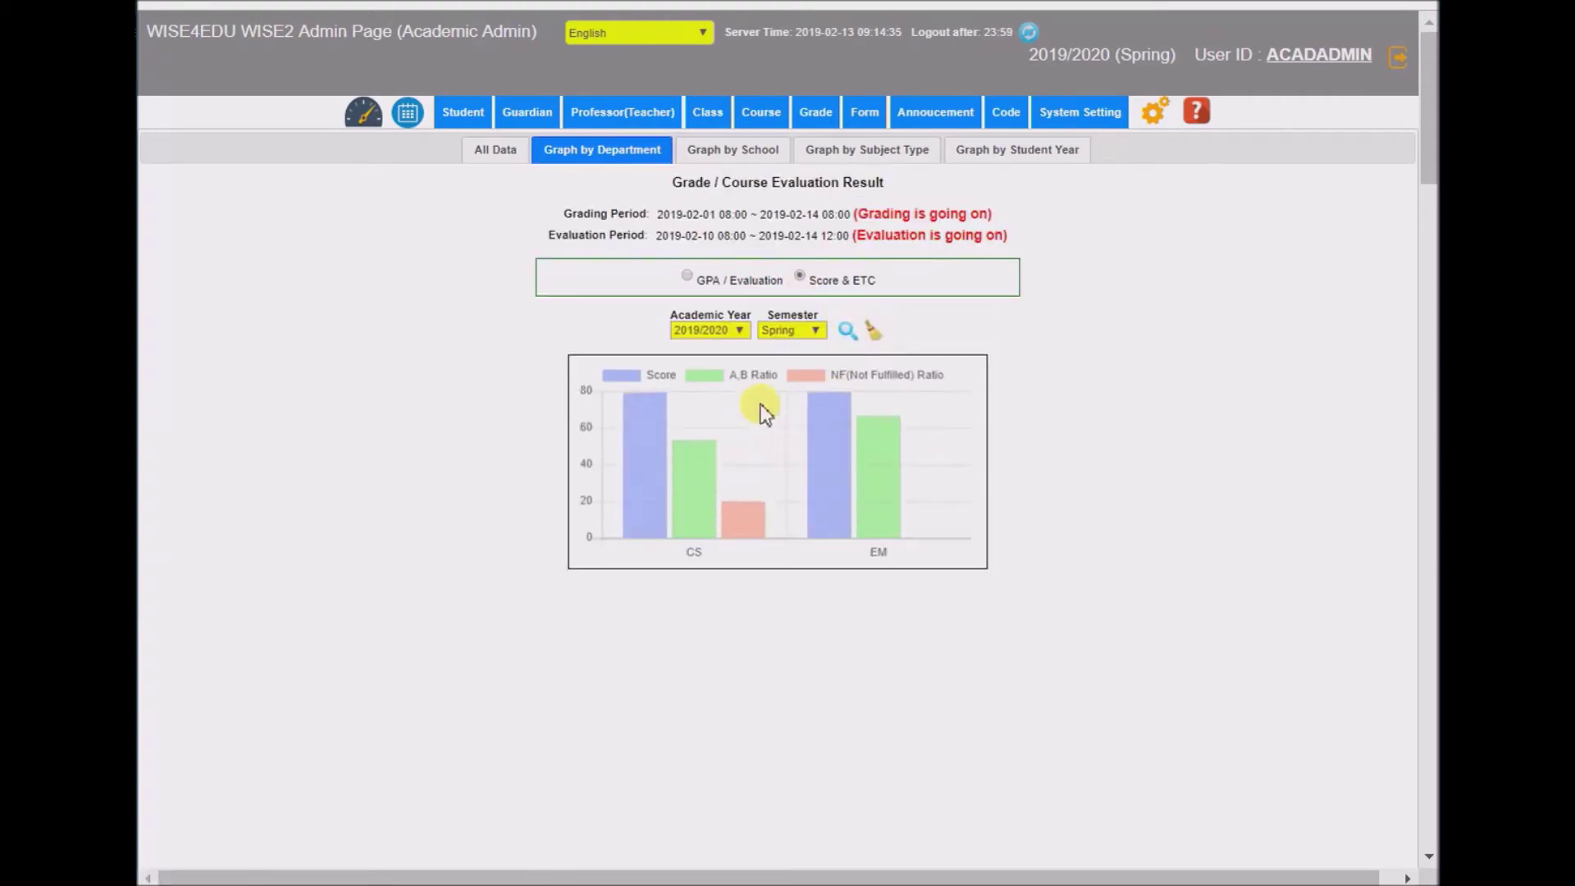
mouse_move(661, 430)
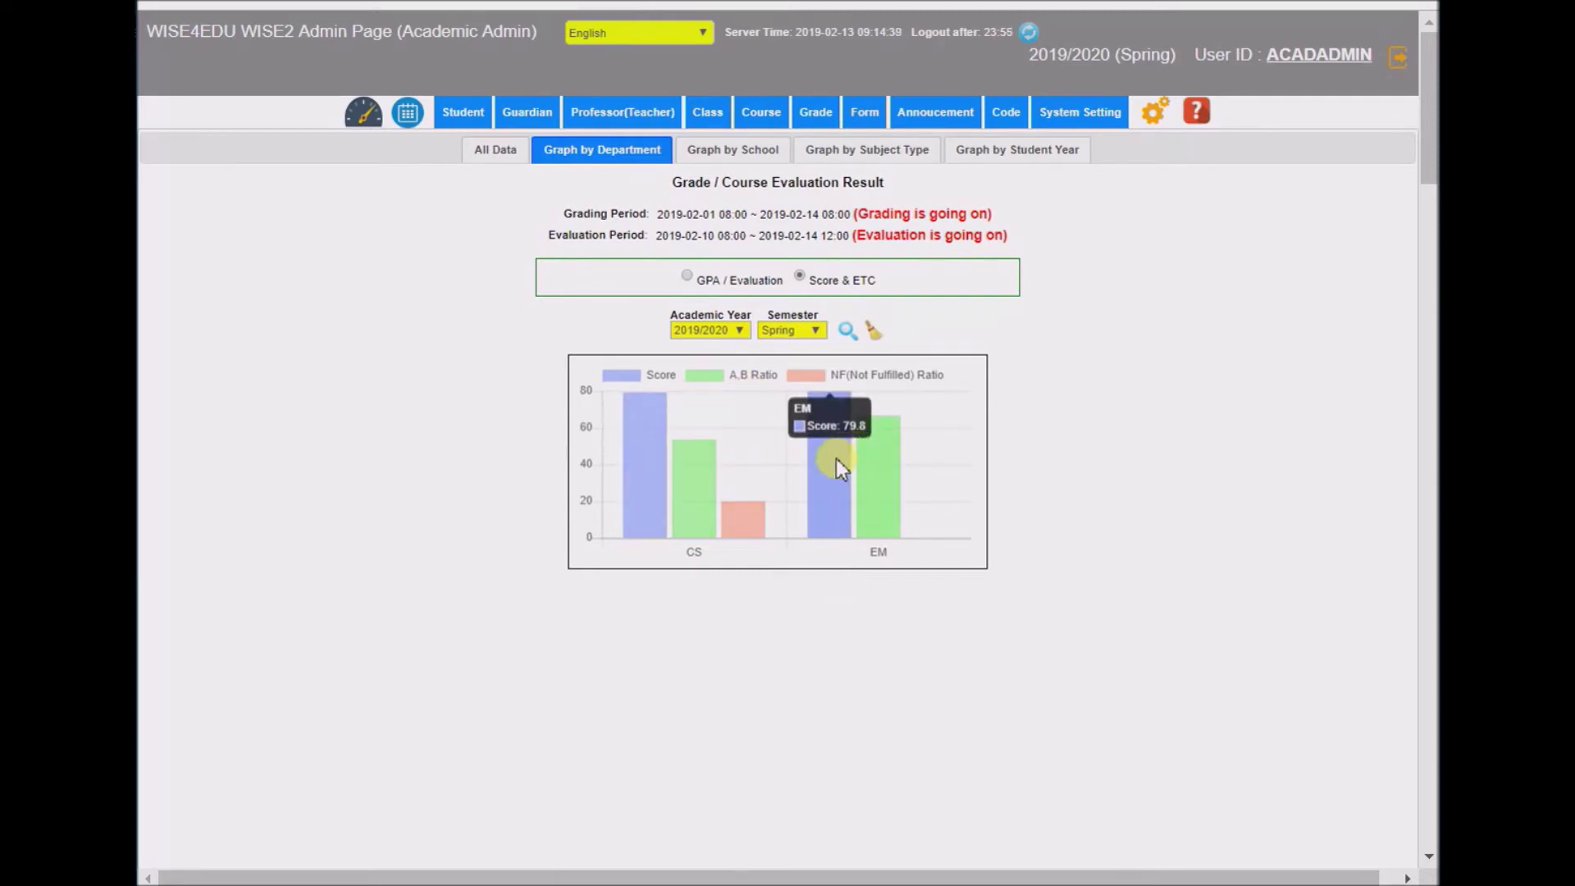
mouse_move(742, 535)
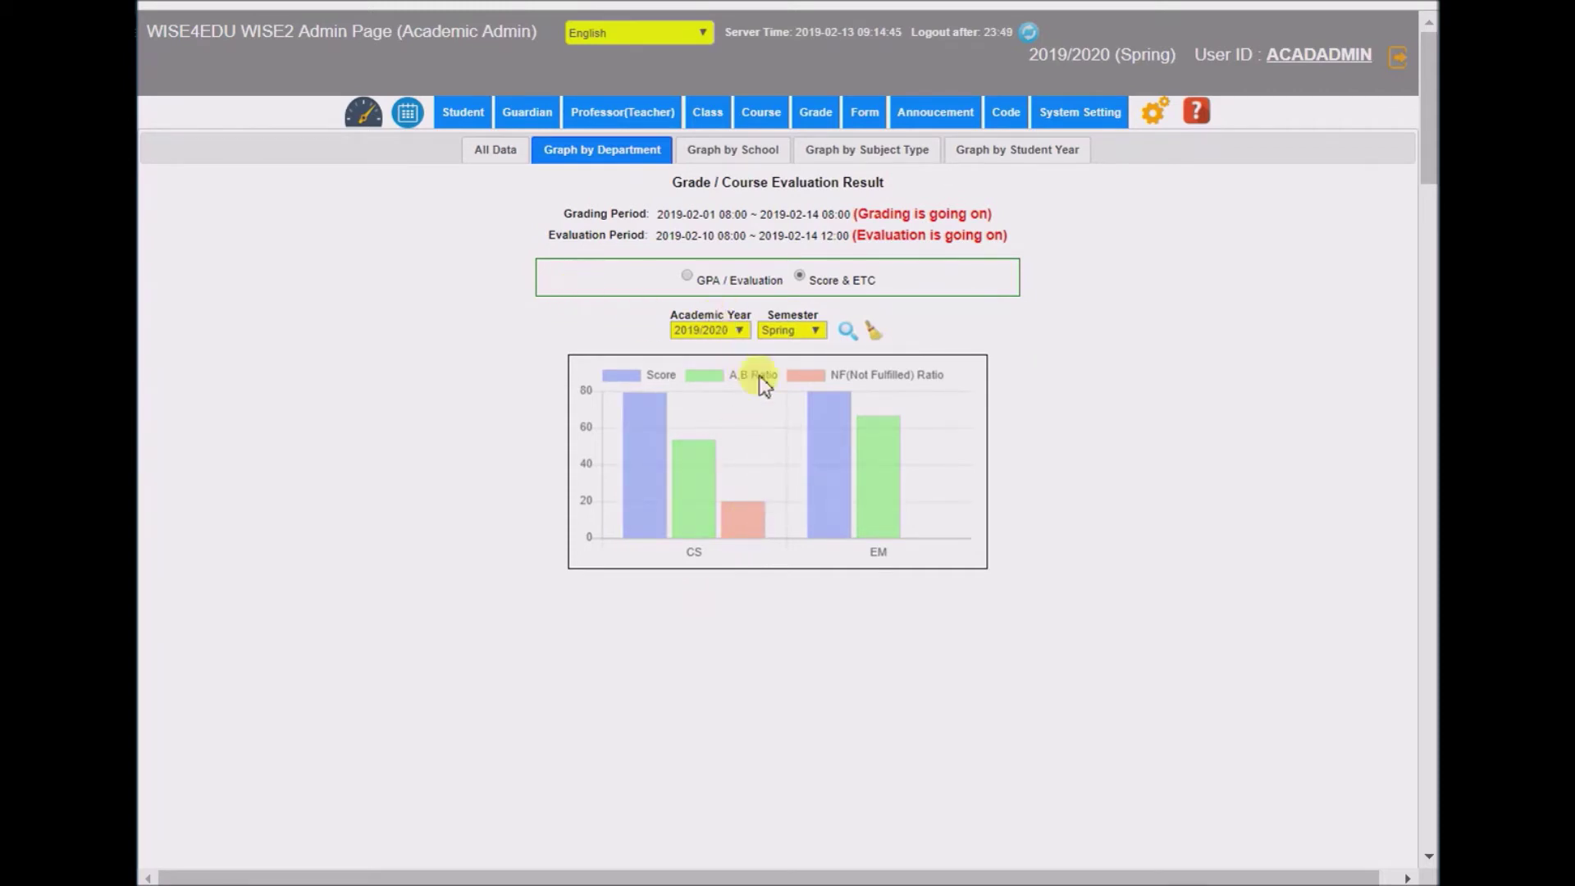
left_click(737, 152)
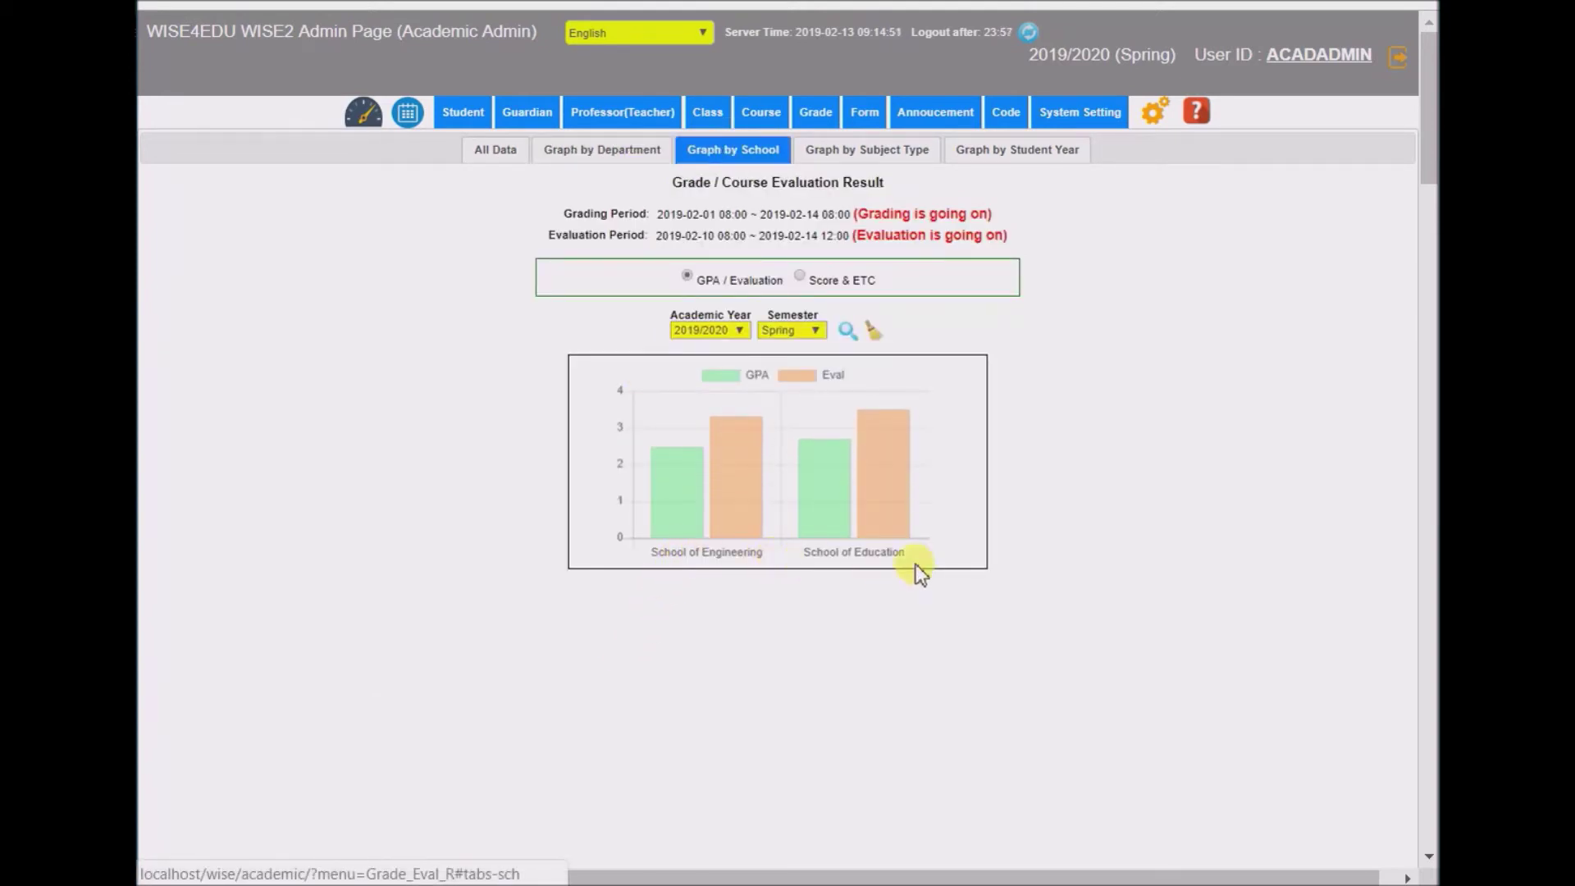
- Plot score, A,B ratio and NF ratio for subject types MAE, MAR, MBE and MBR
left_click(855, 153)
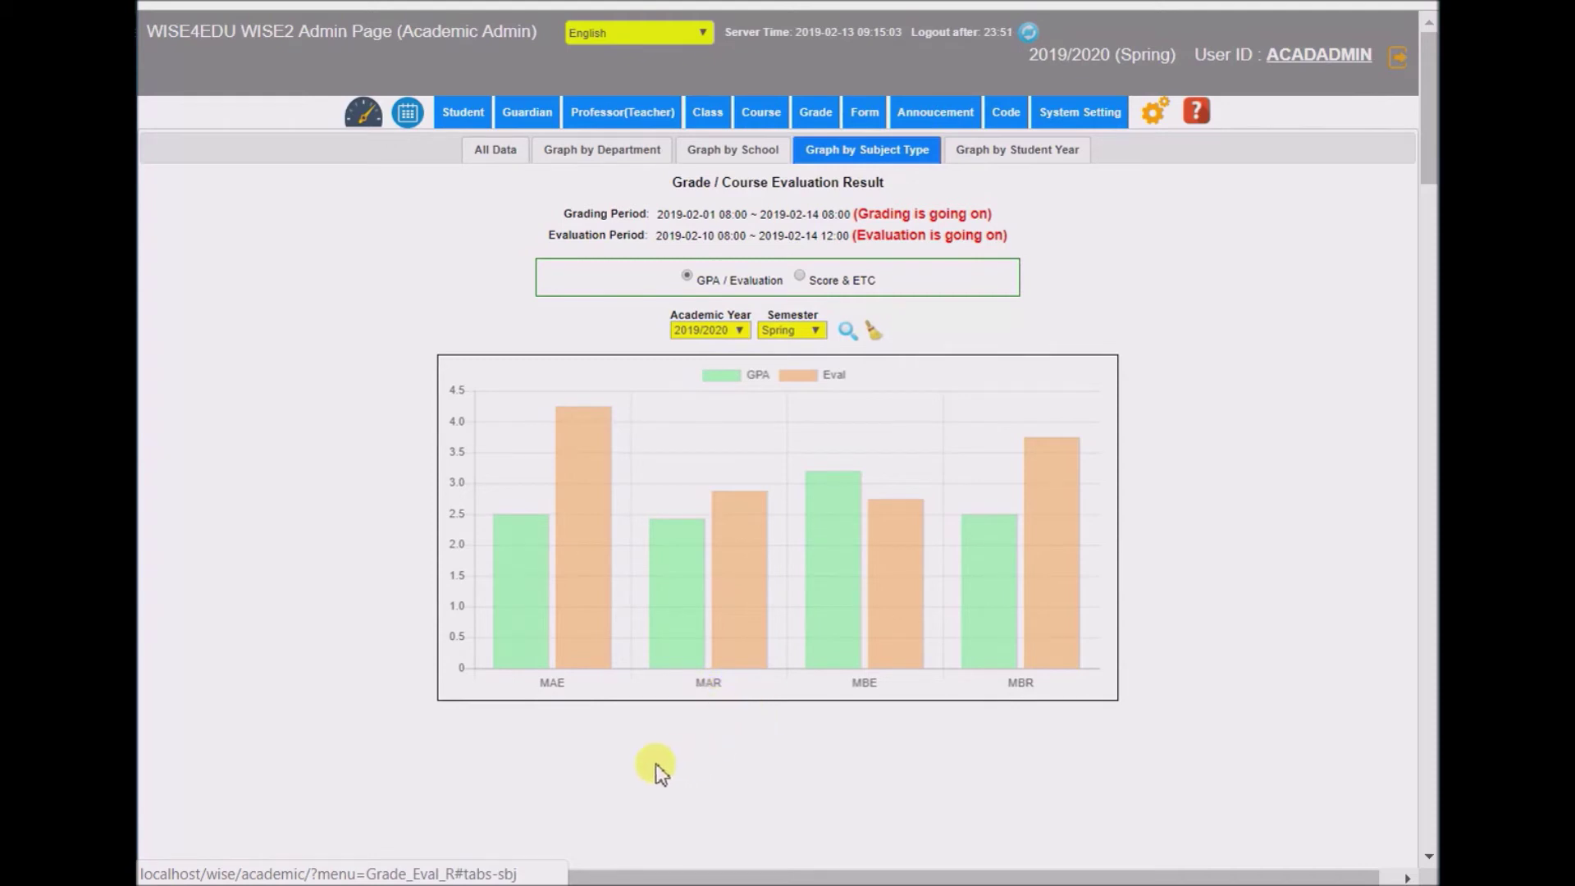
mouse_move(524, 613)
mouse_move(577, 476)
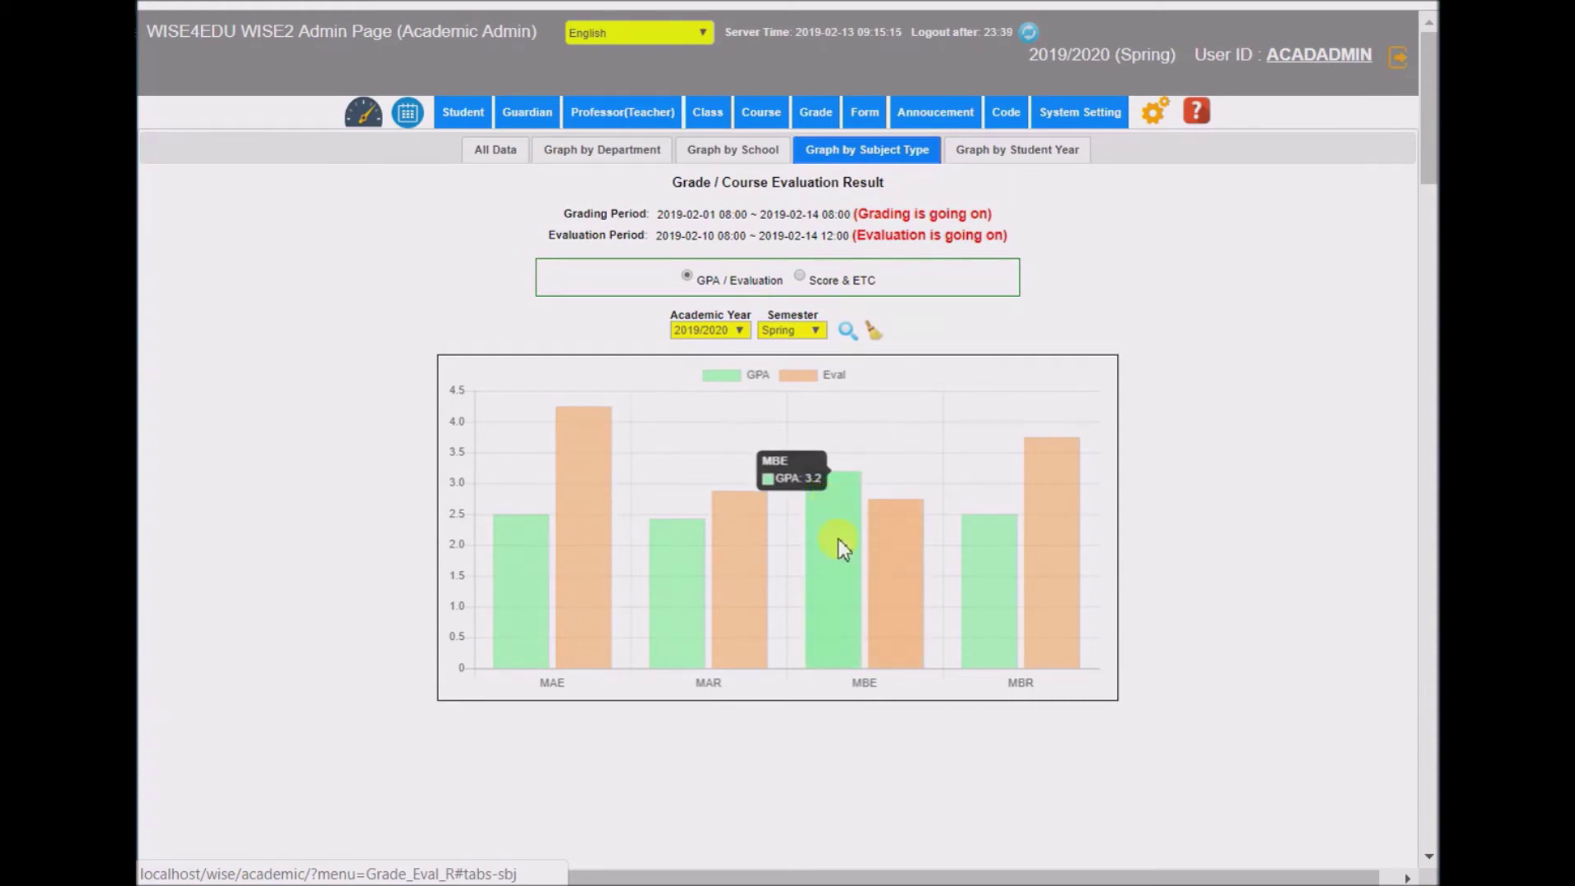
mouse_move(835, 577)
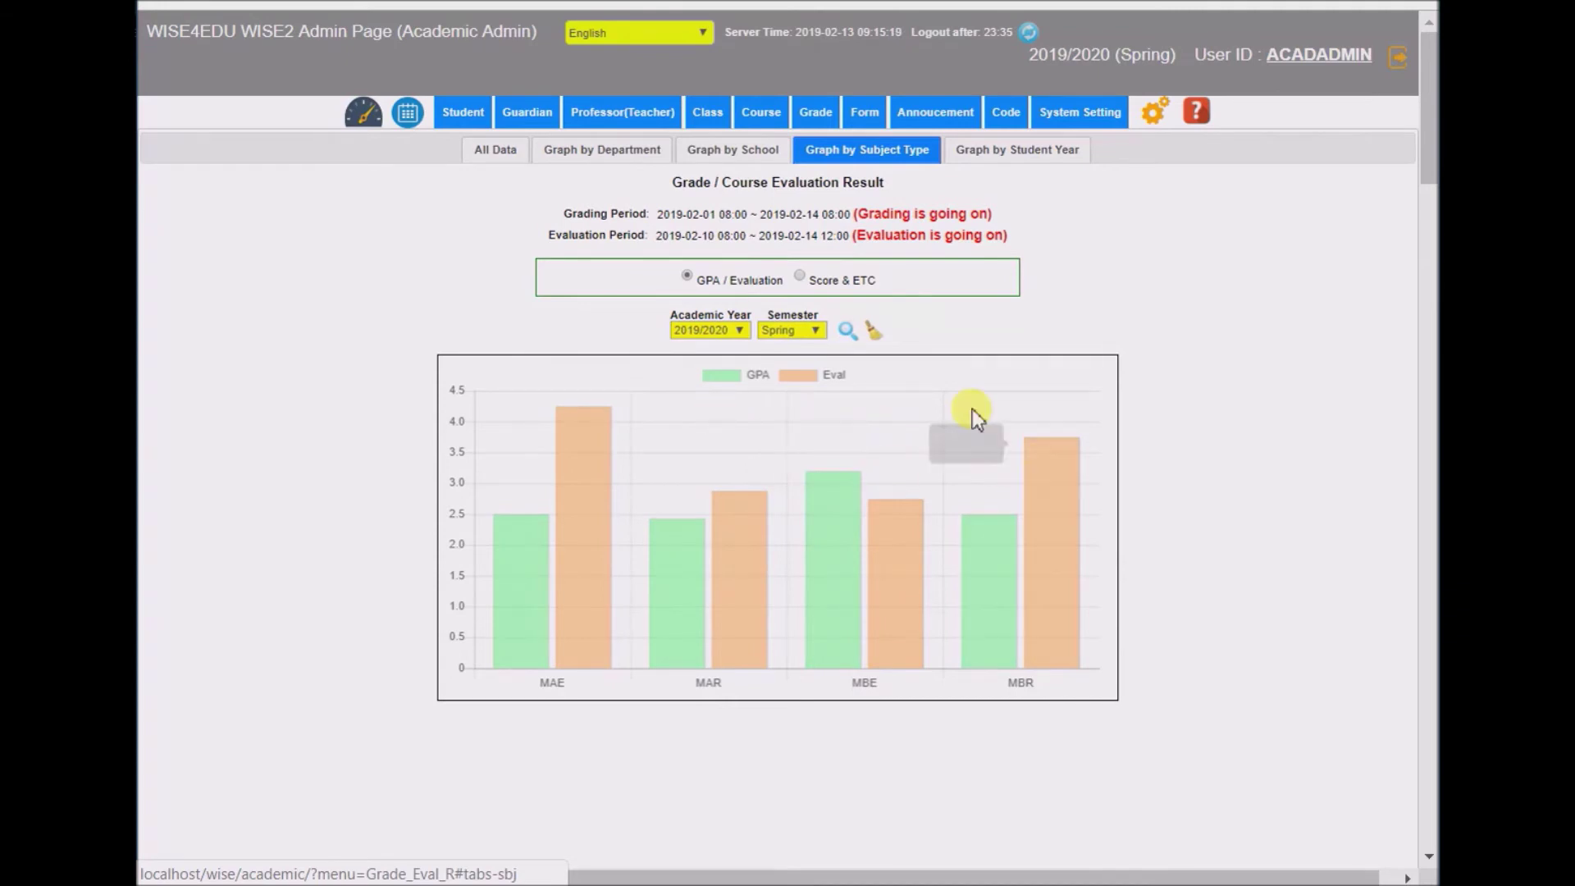
left_click(799, 276)
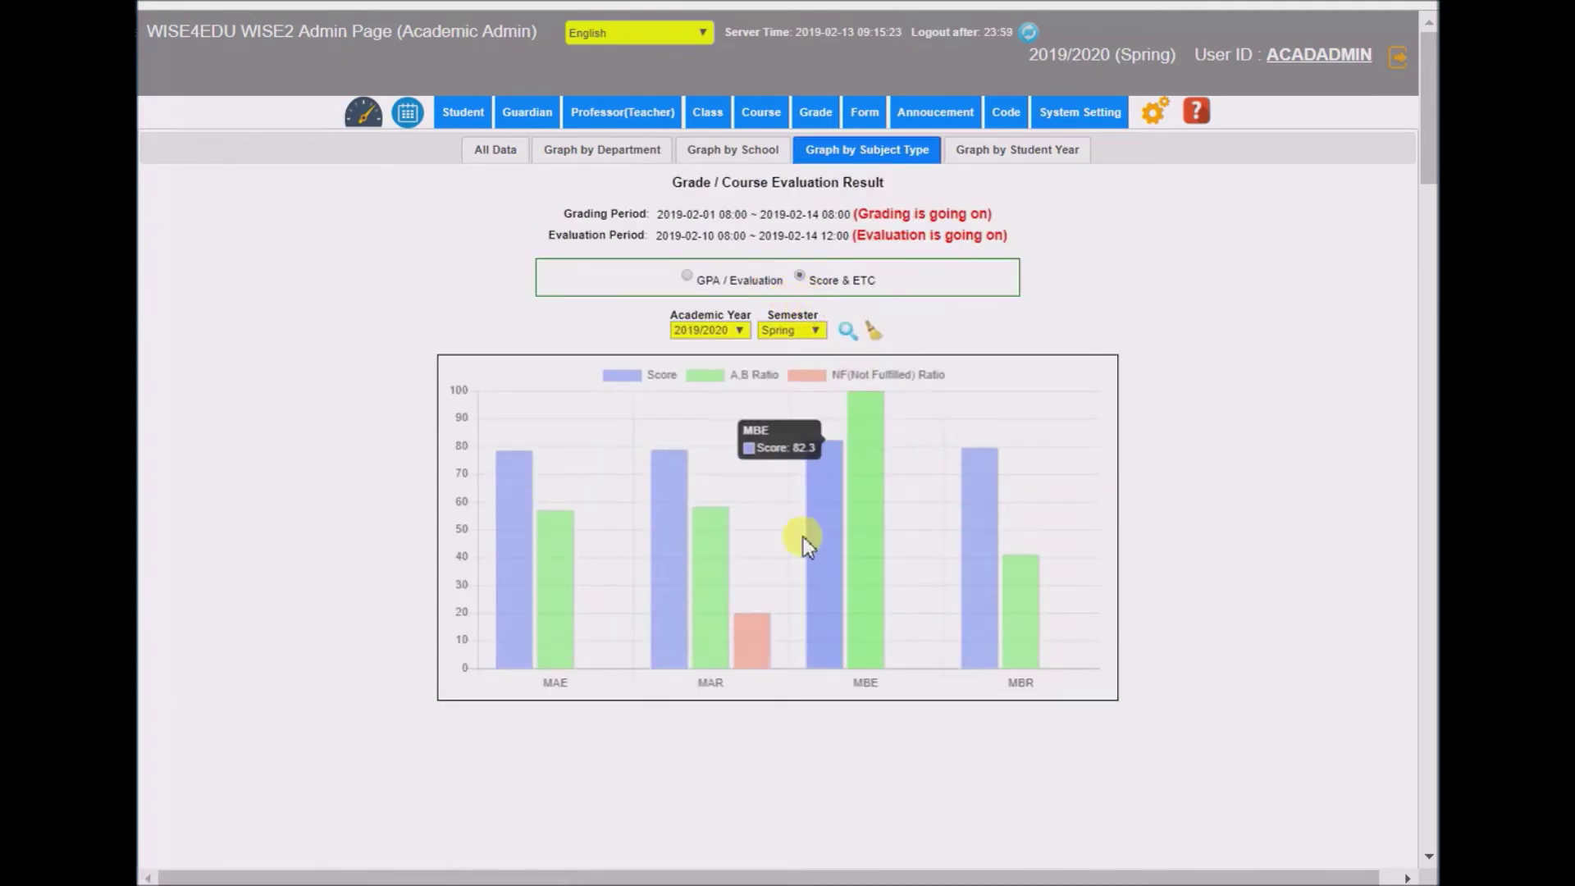
- Read the 2019/2020 Spring GPA and evaluation bars for student years 1 to 4
left_click(1000, 160)
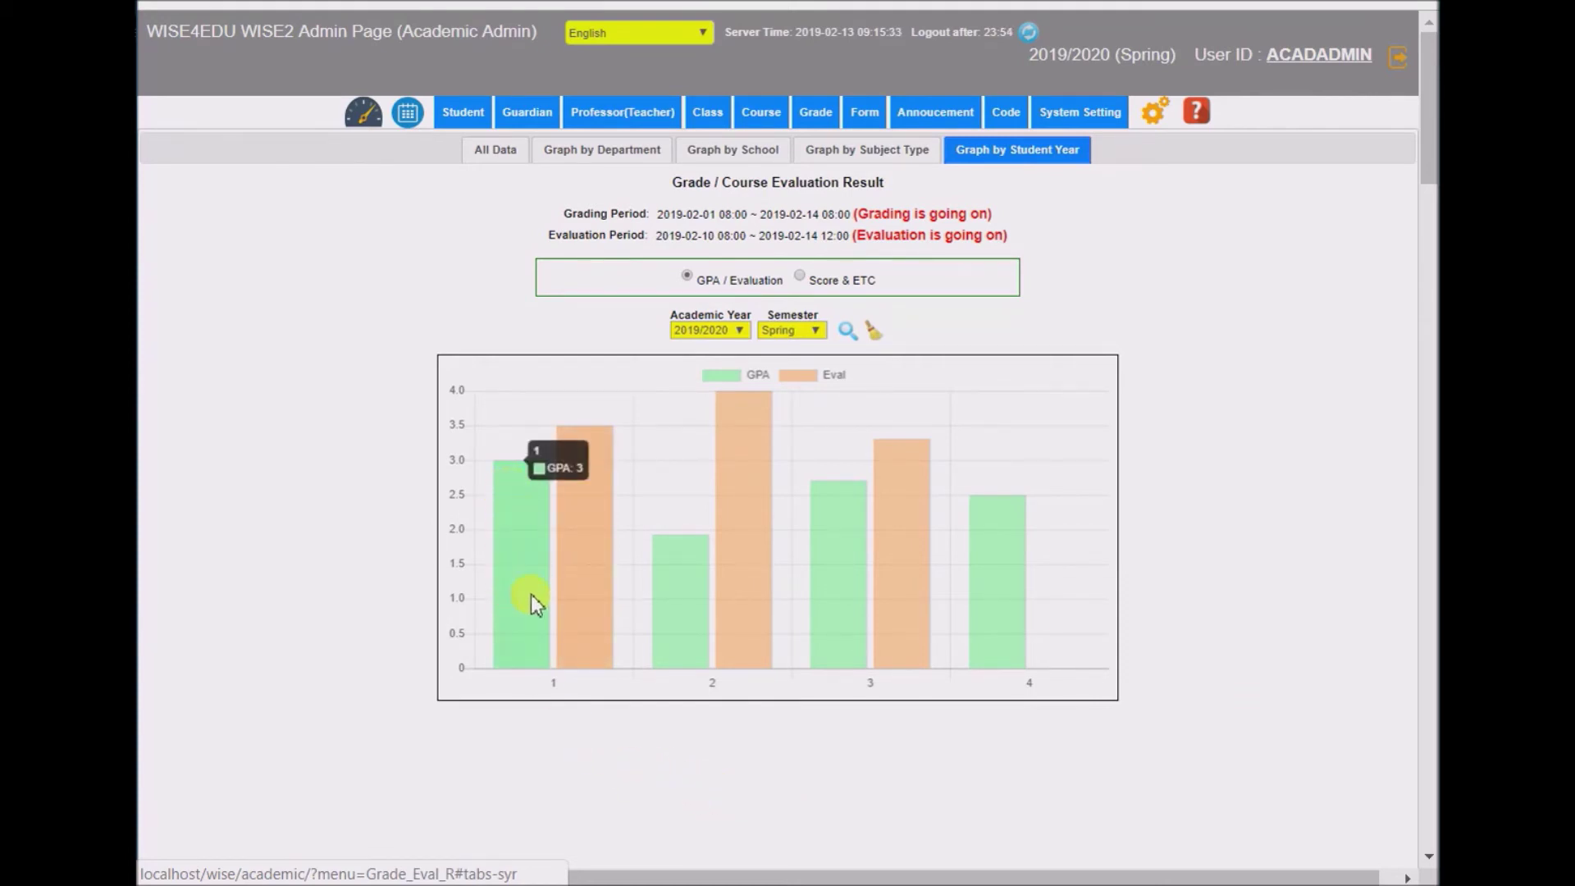
mouse_move(761, 420)
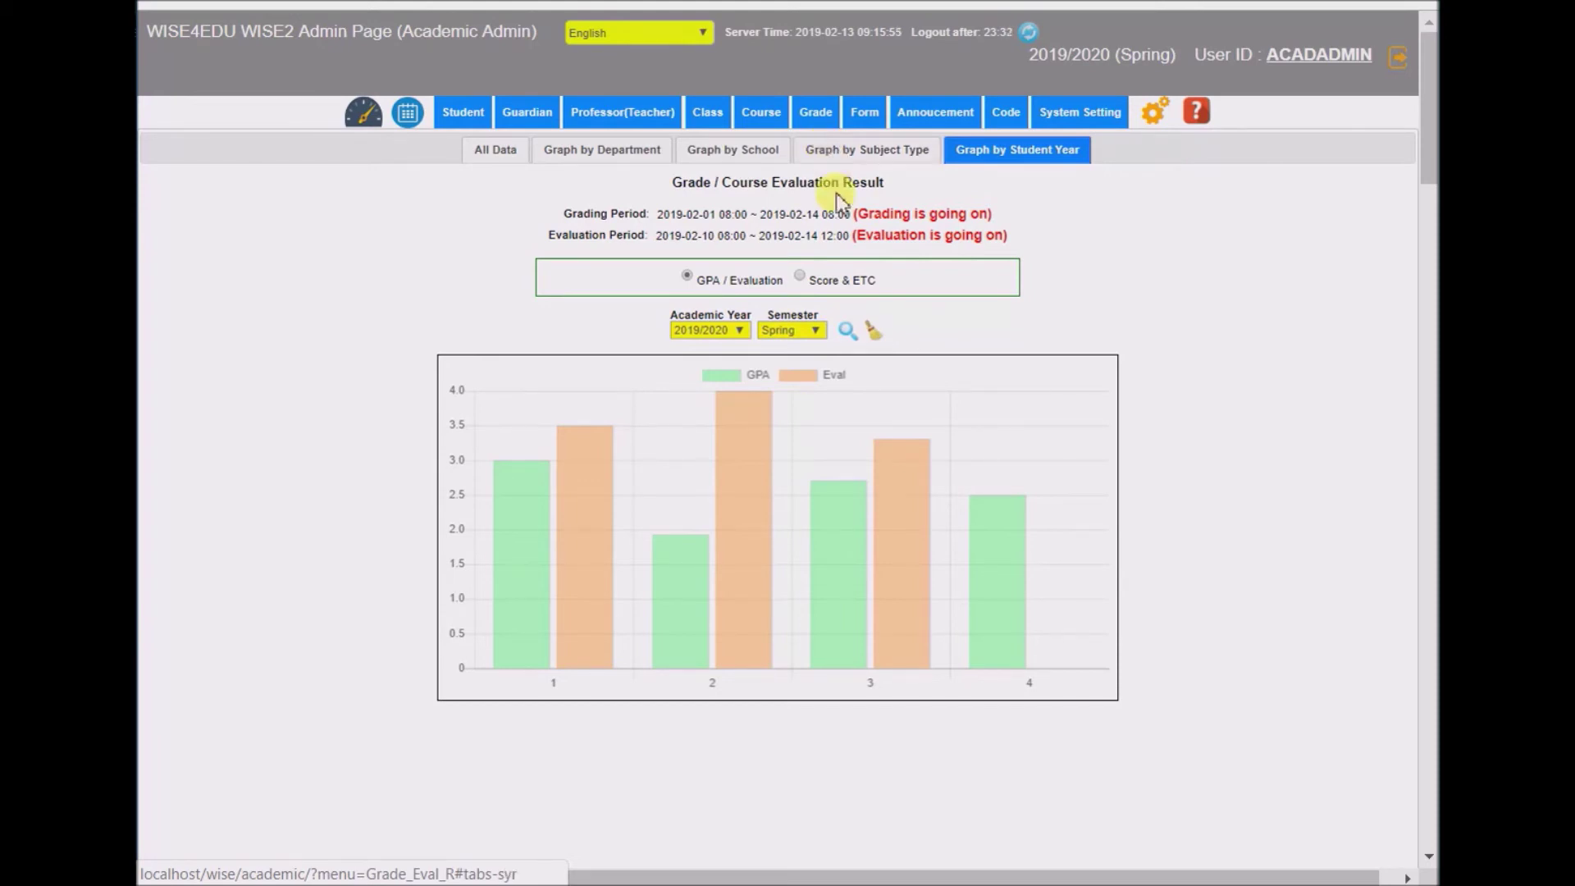
mouse_move(1070, 115)
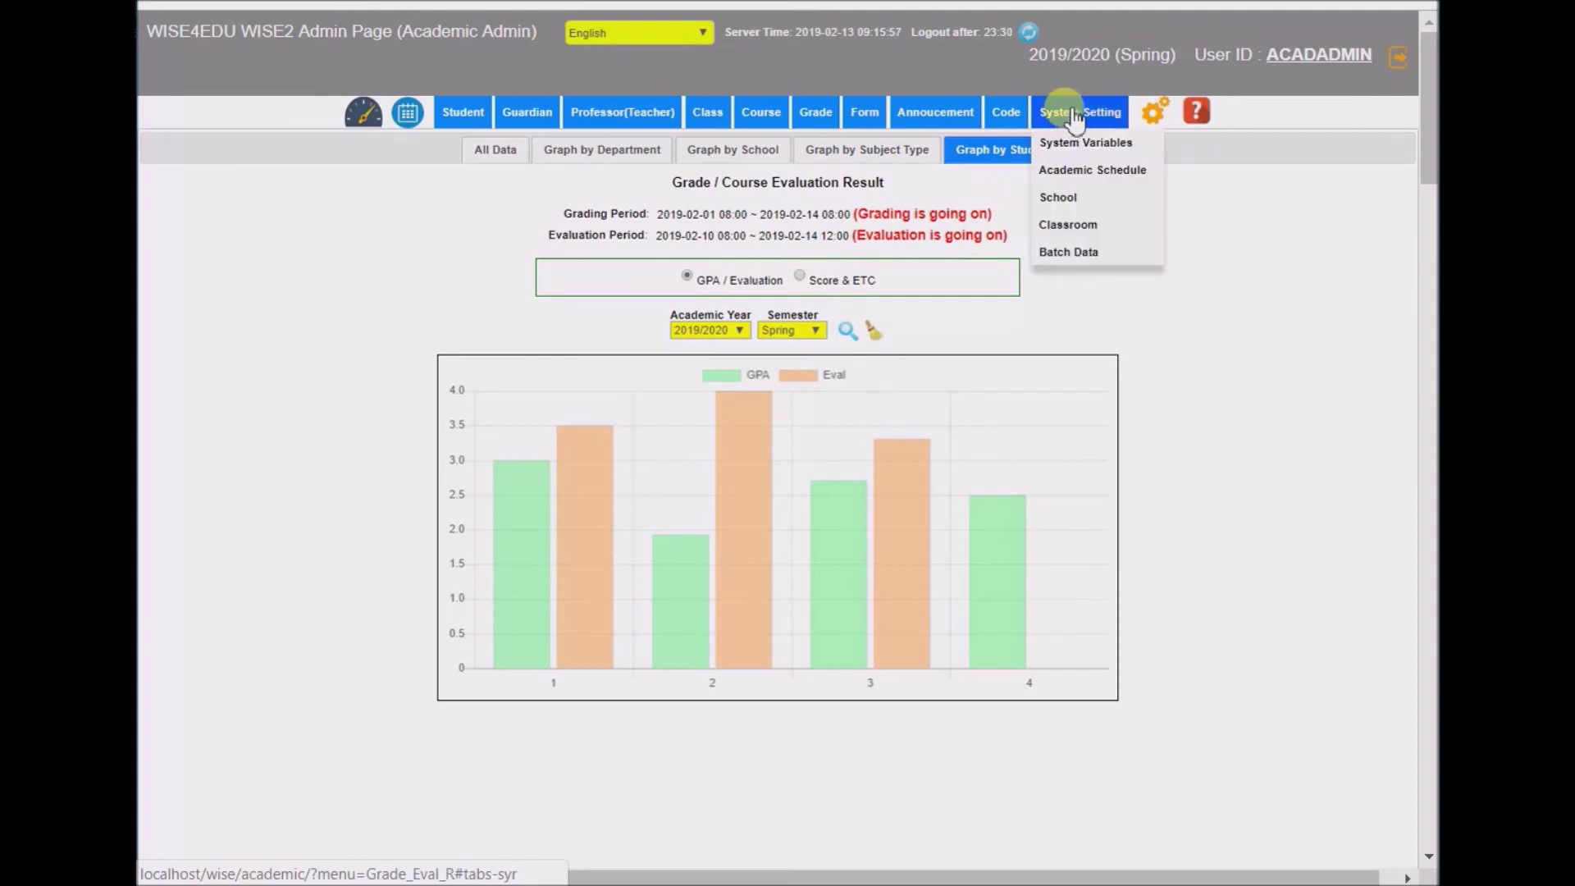
left_click(1101, 142)
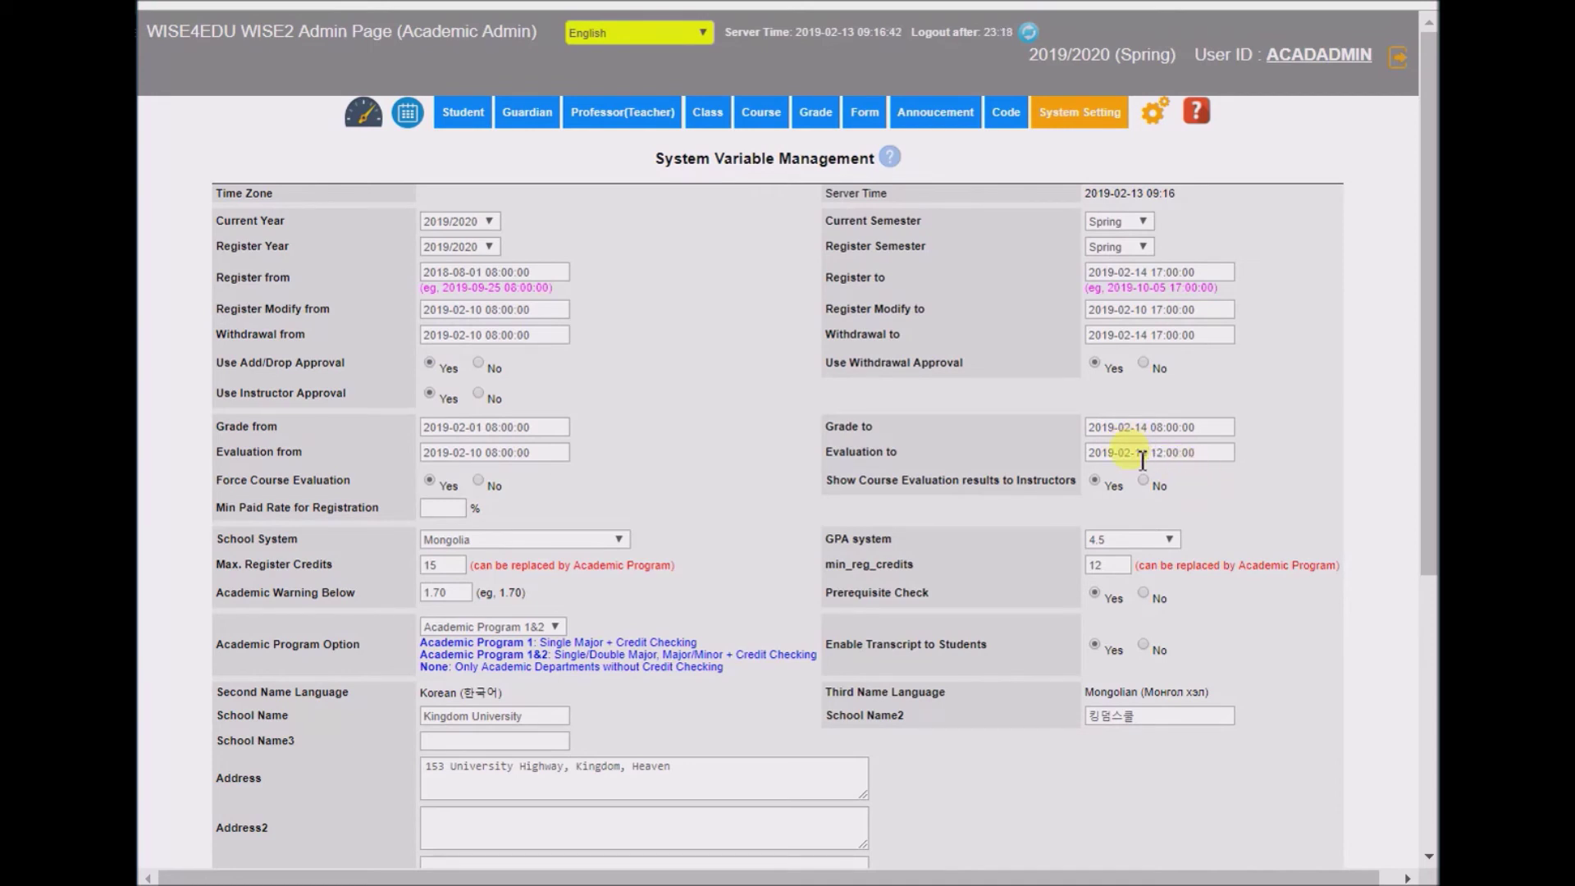
left_click(1145, 452)
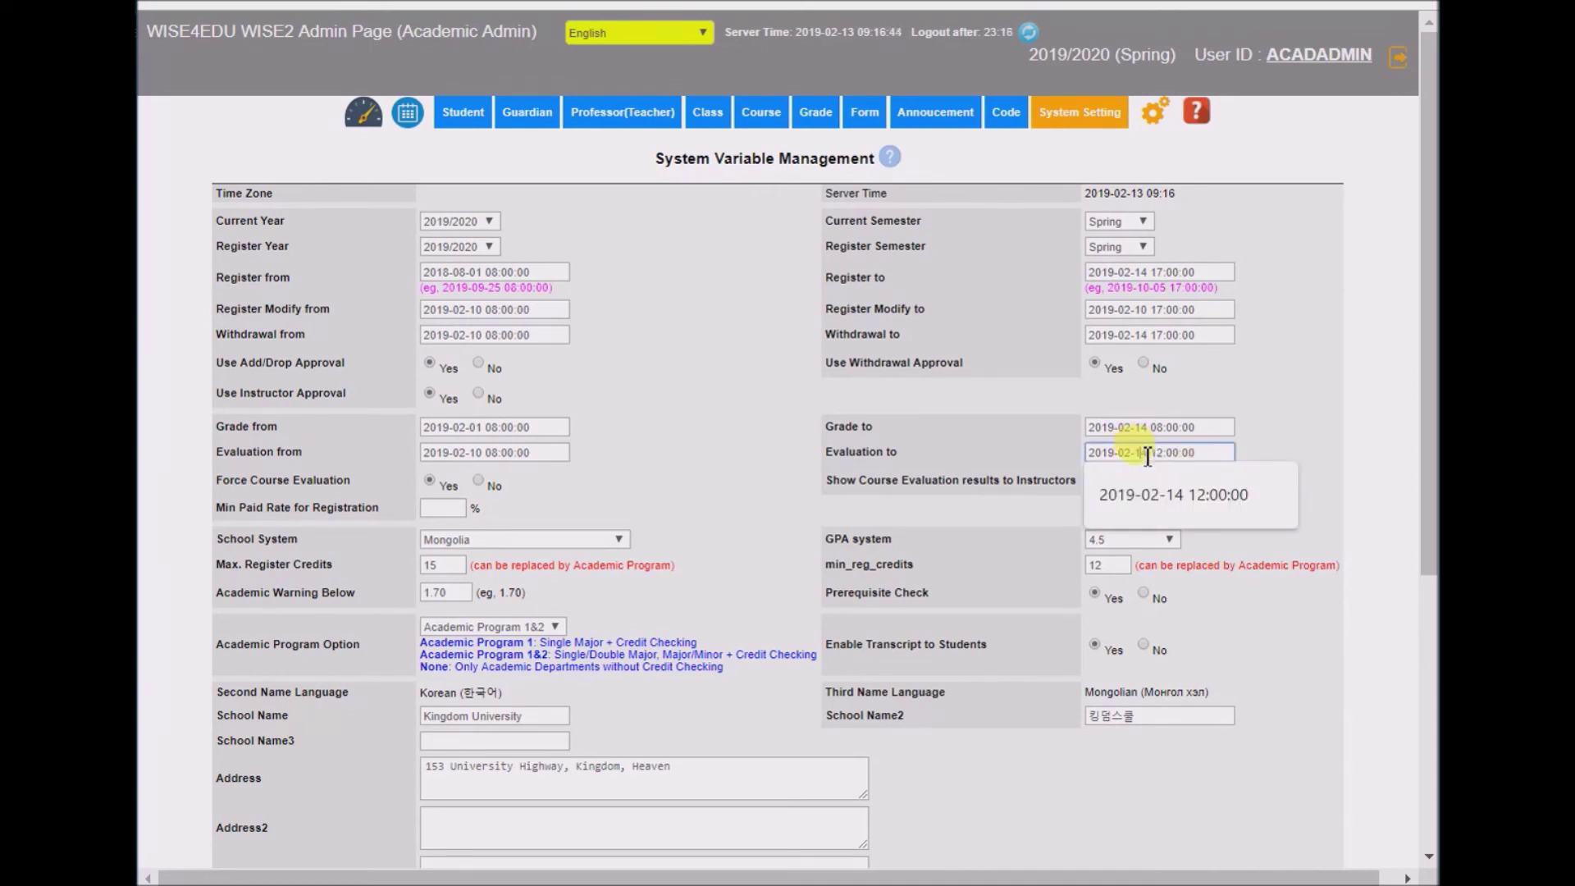
left_click_drag(1147, 457, 1152, 459)
type("1")
left_click(998, 440)
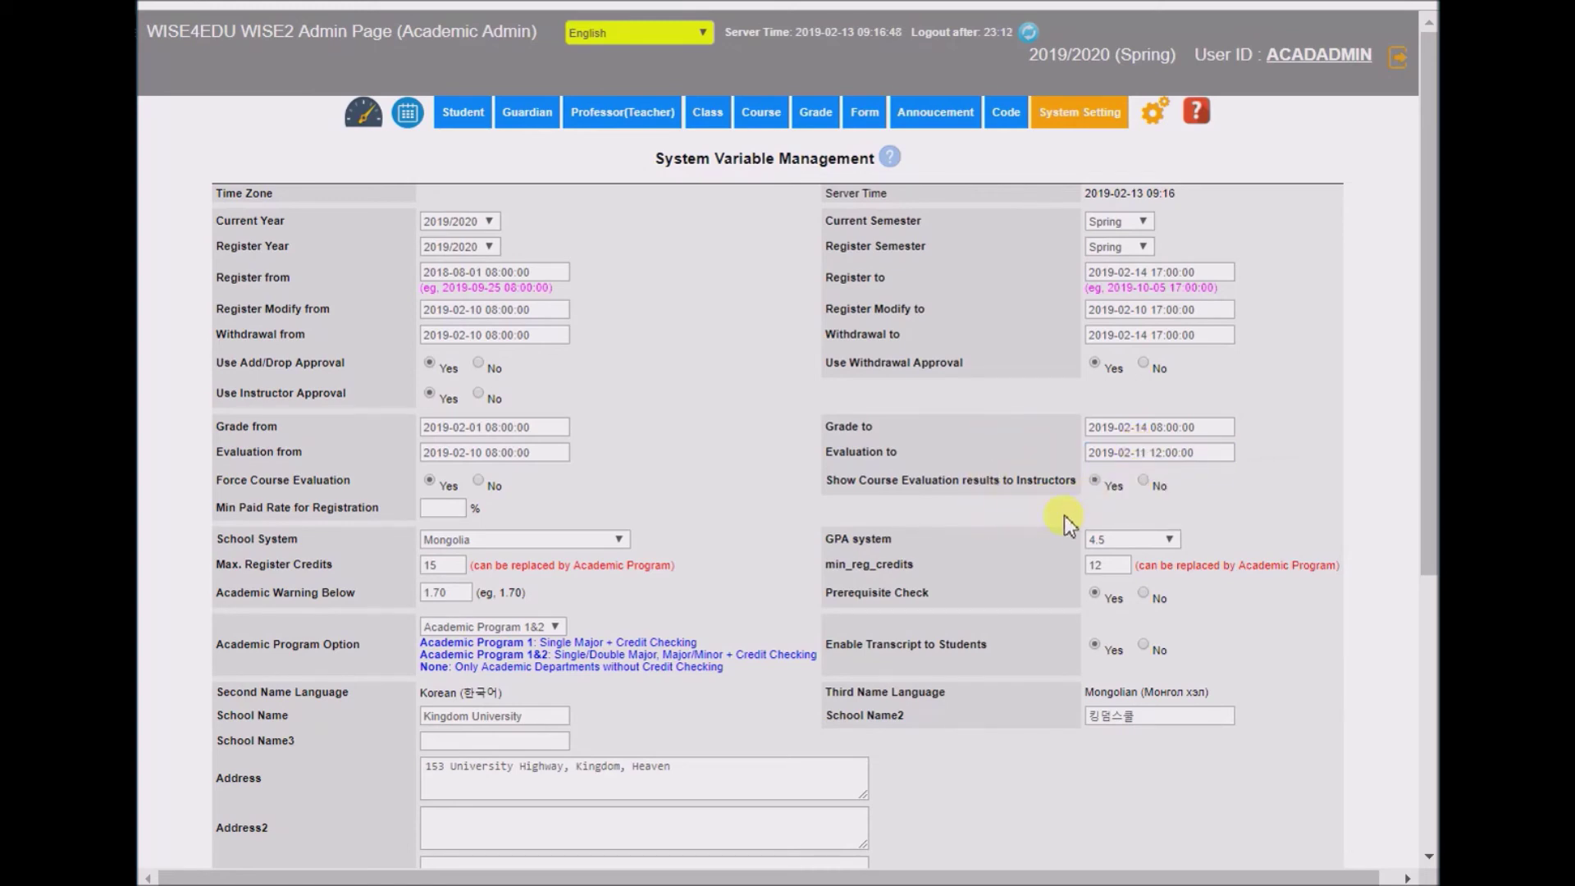
- Save the system variables, confirming with the admin password
scroll(1025, 513, "down", 5)
left_click(762, 703)
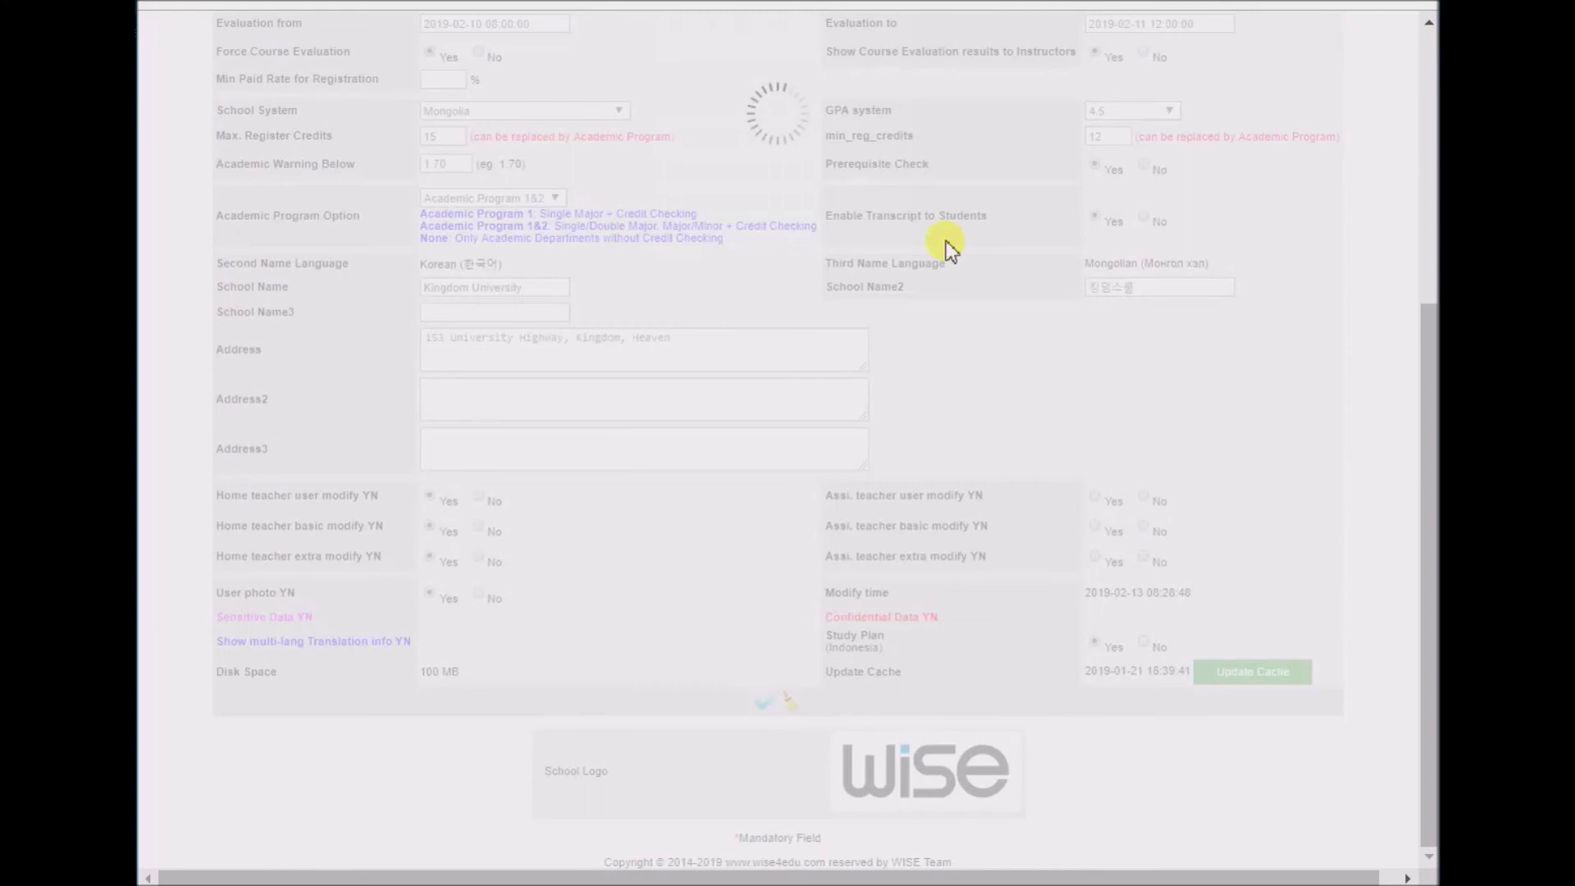
left_click(822, 250)
type("•••••••")
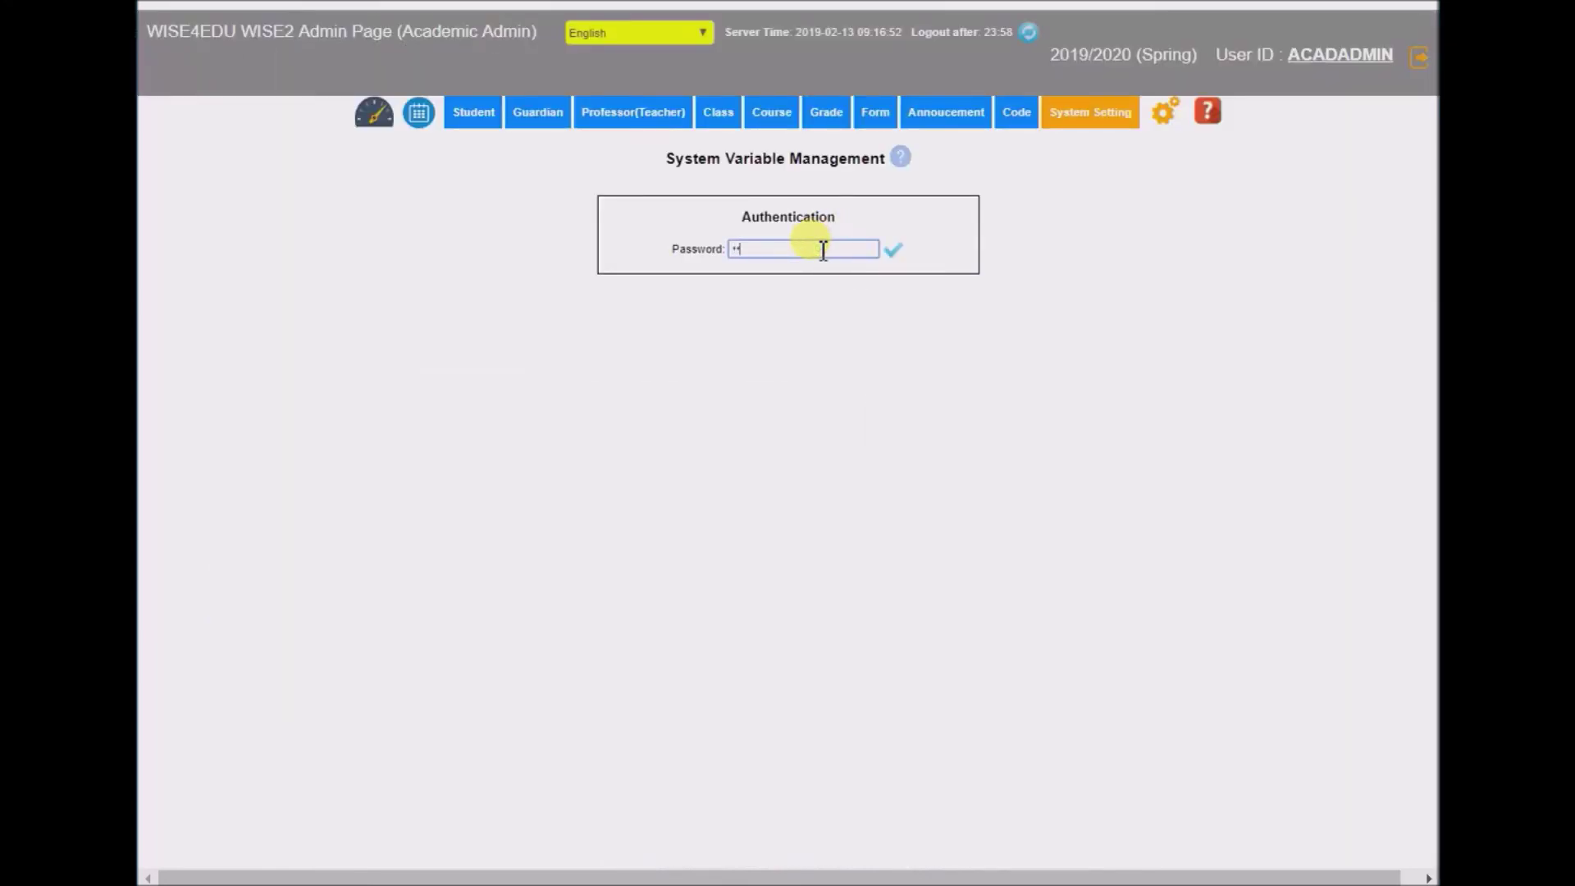
left_click(893, 249)
left_click(1014, 93)
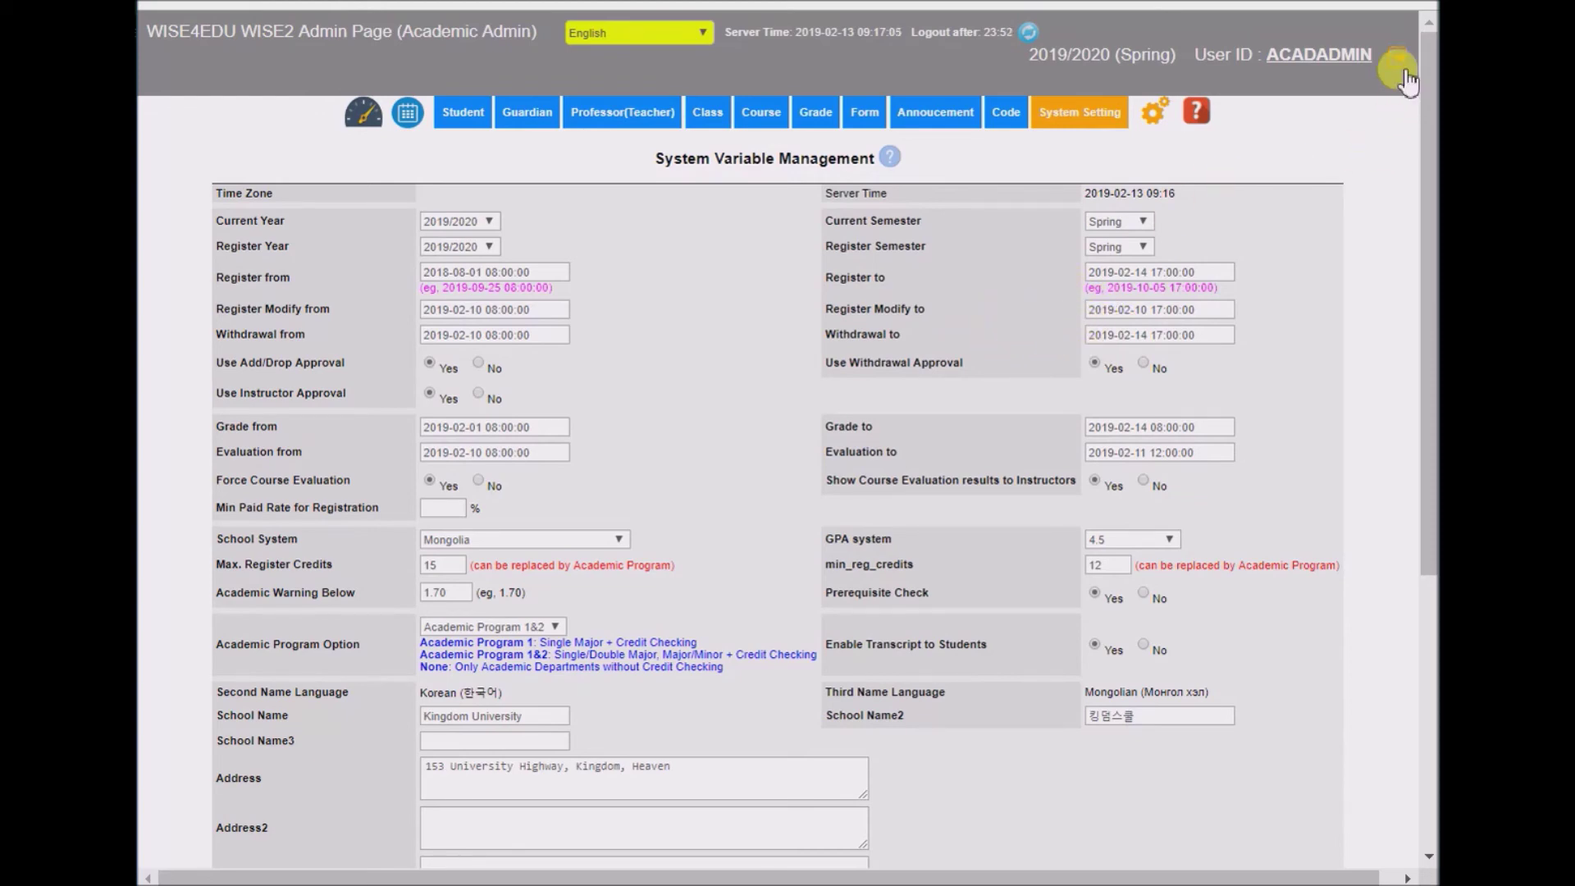
- Log out of admin, sign in with the professor's ID and password, and view their courses
left_click(1400, 72)
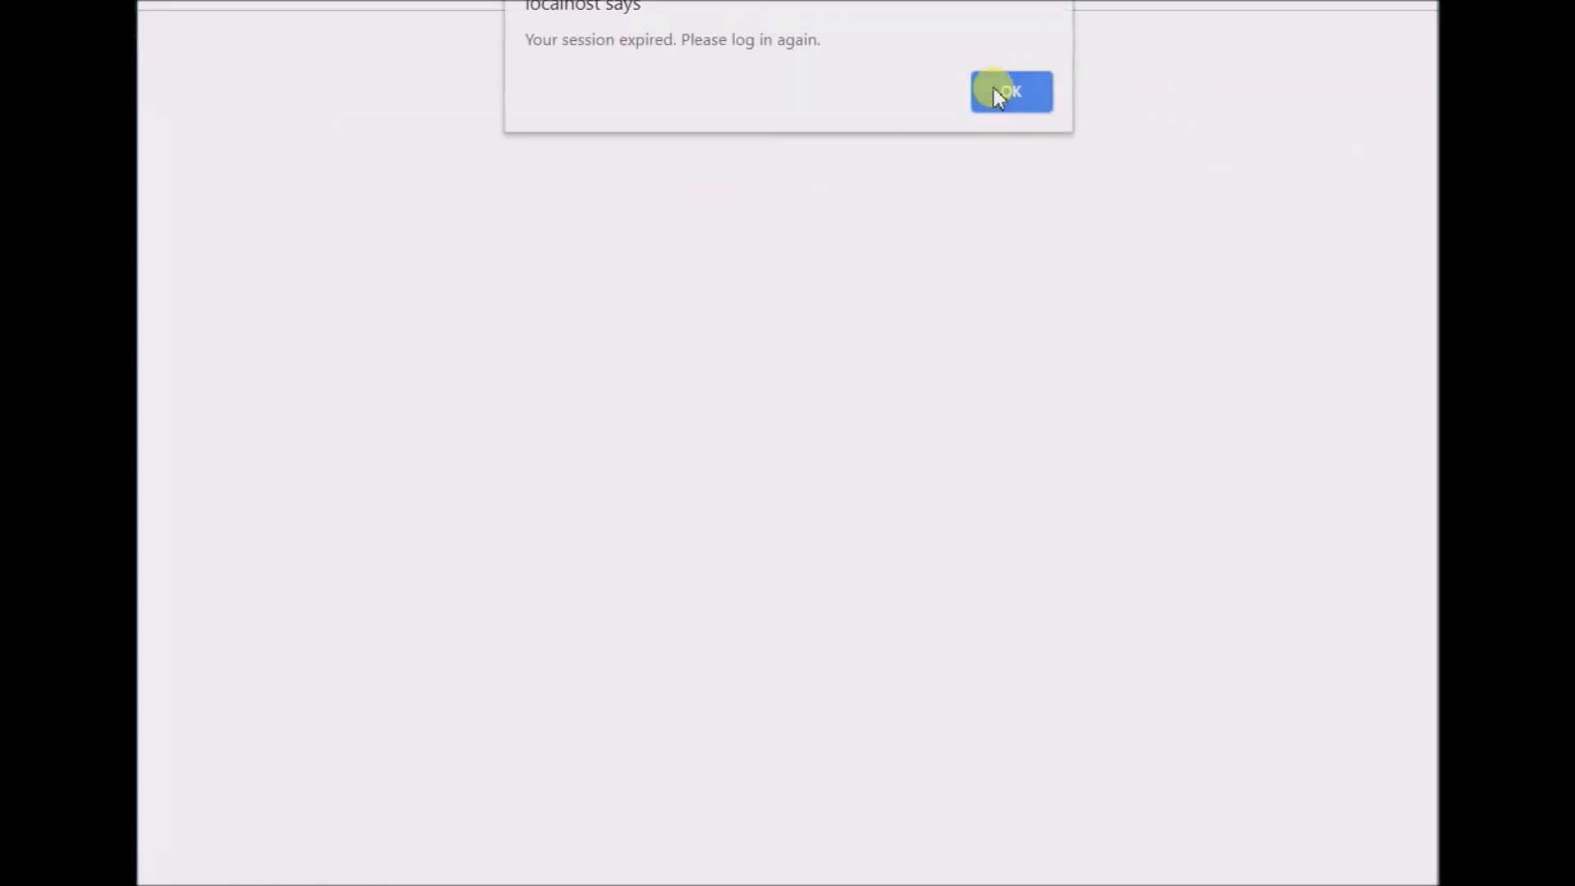
left_click(1006, 92)
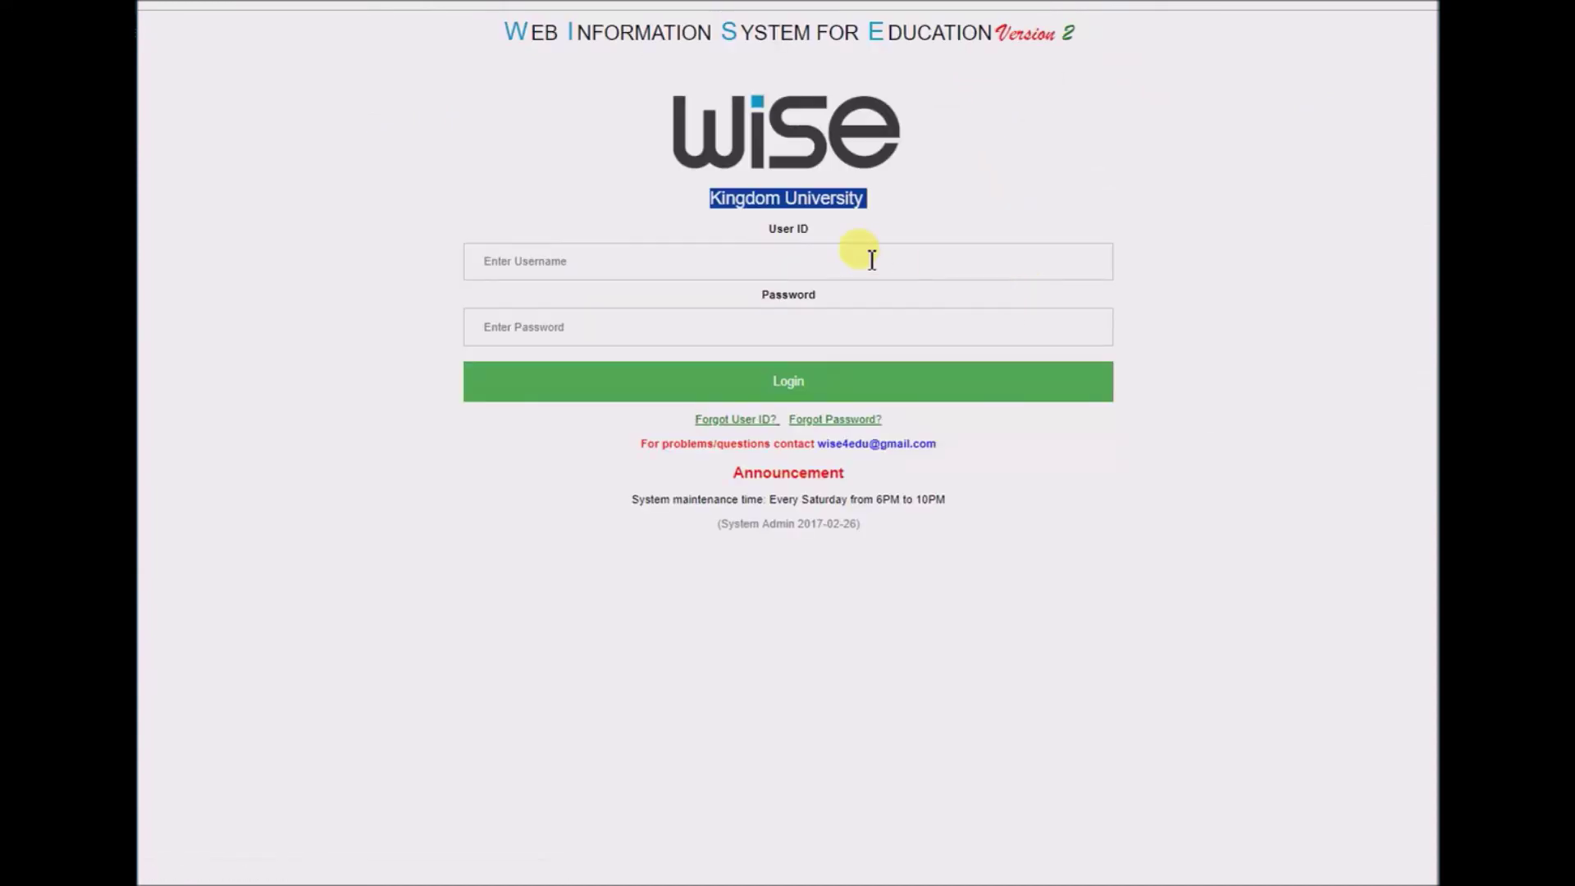
left_click(871, 260)
type("T01")
key("Tab")
type("123")
key("Tab")
key("Return")
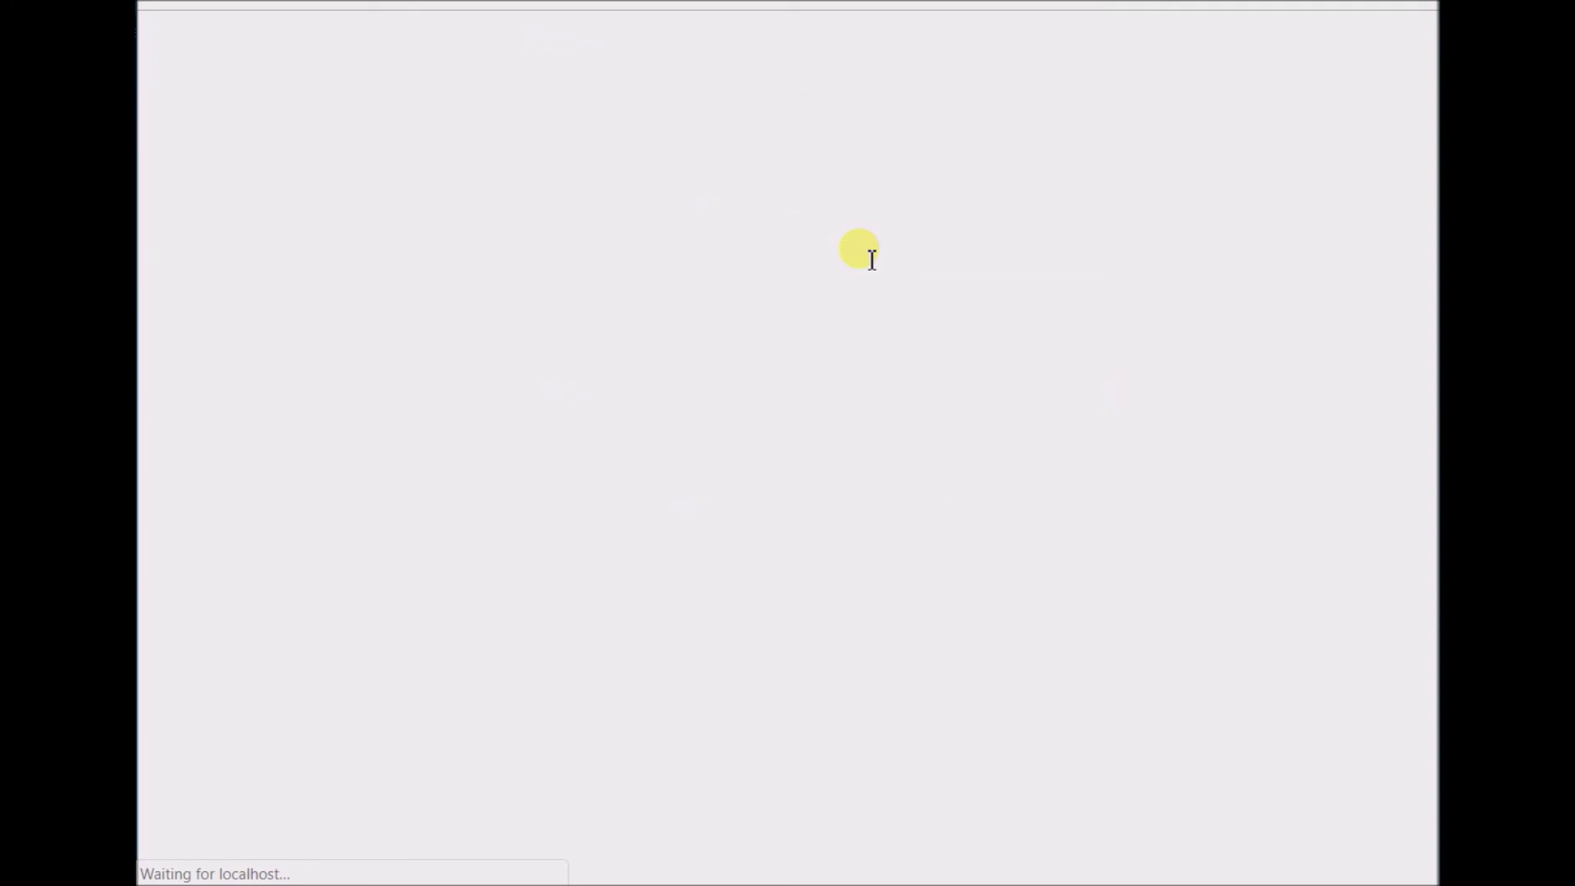
left_click(676, 146)
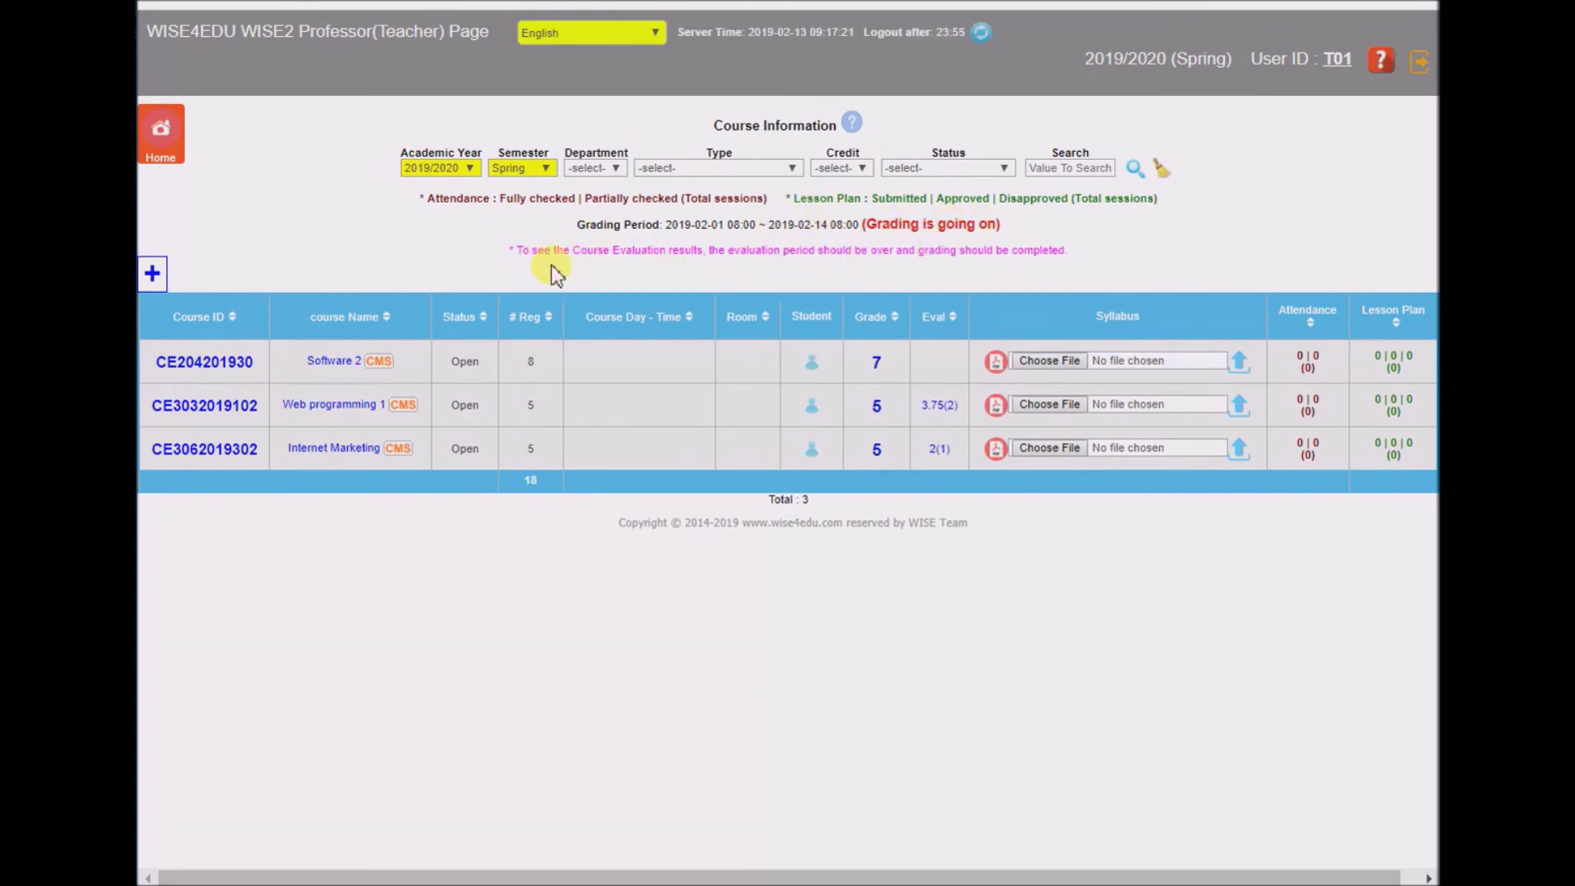
key("ctrl+plus")
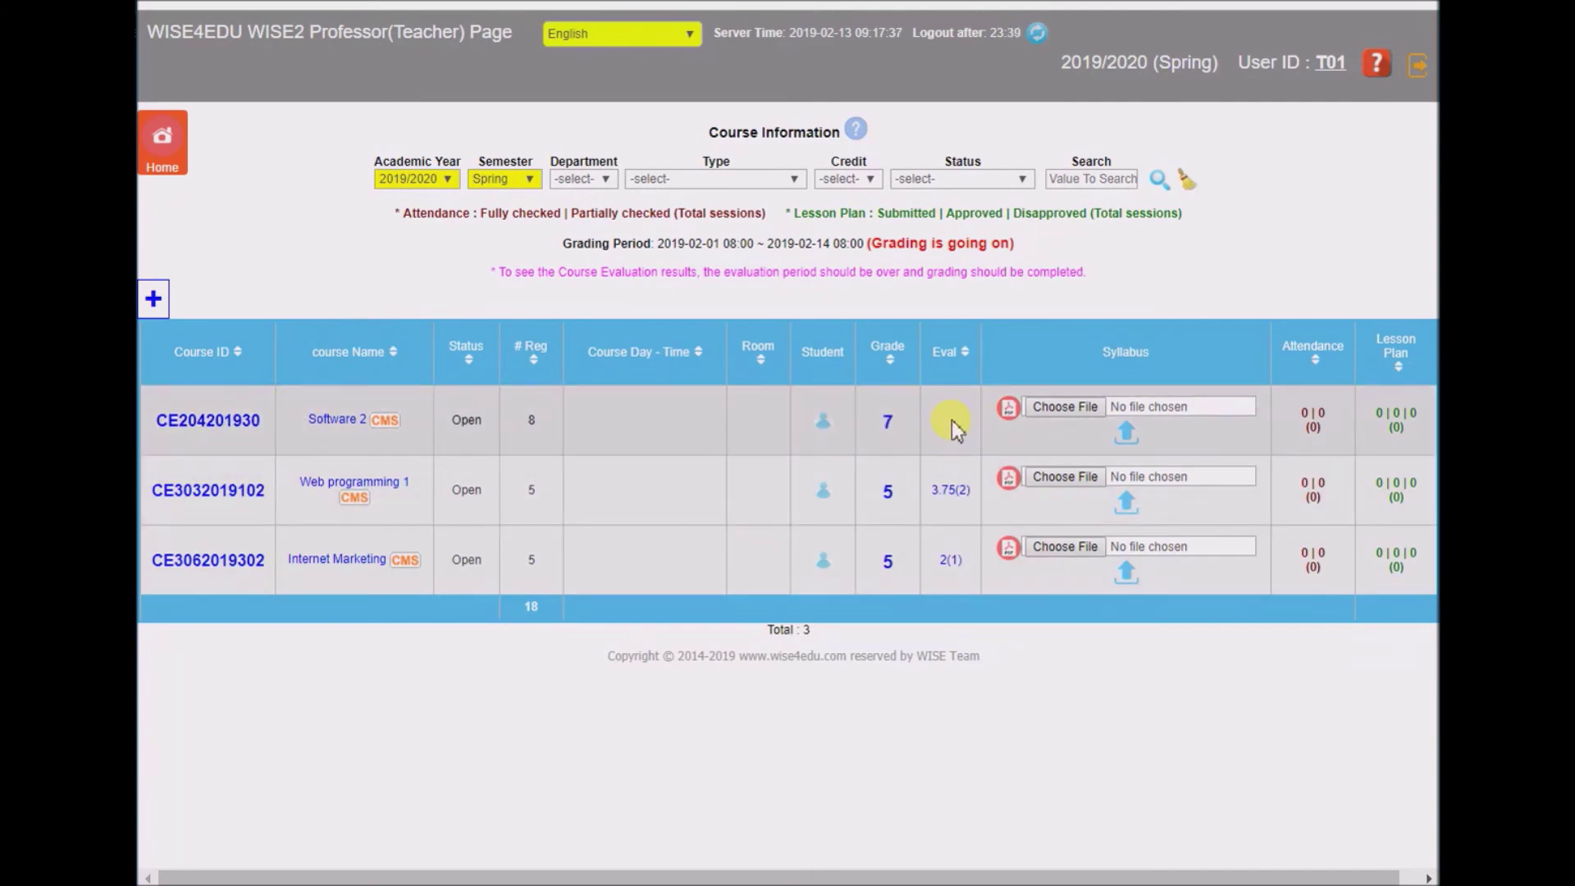
left_click(952, 491)
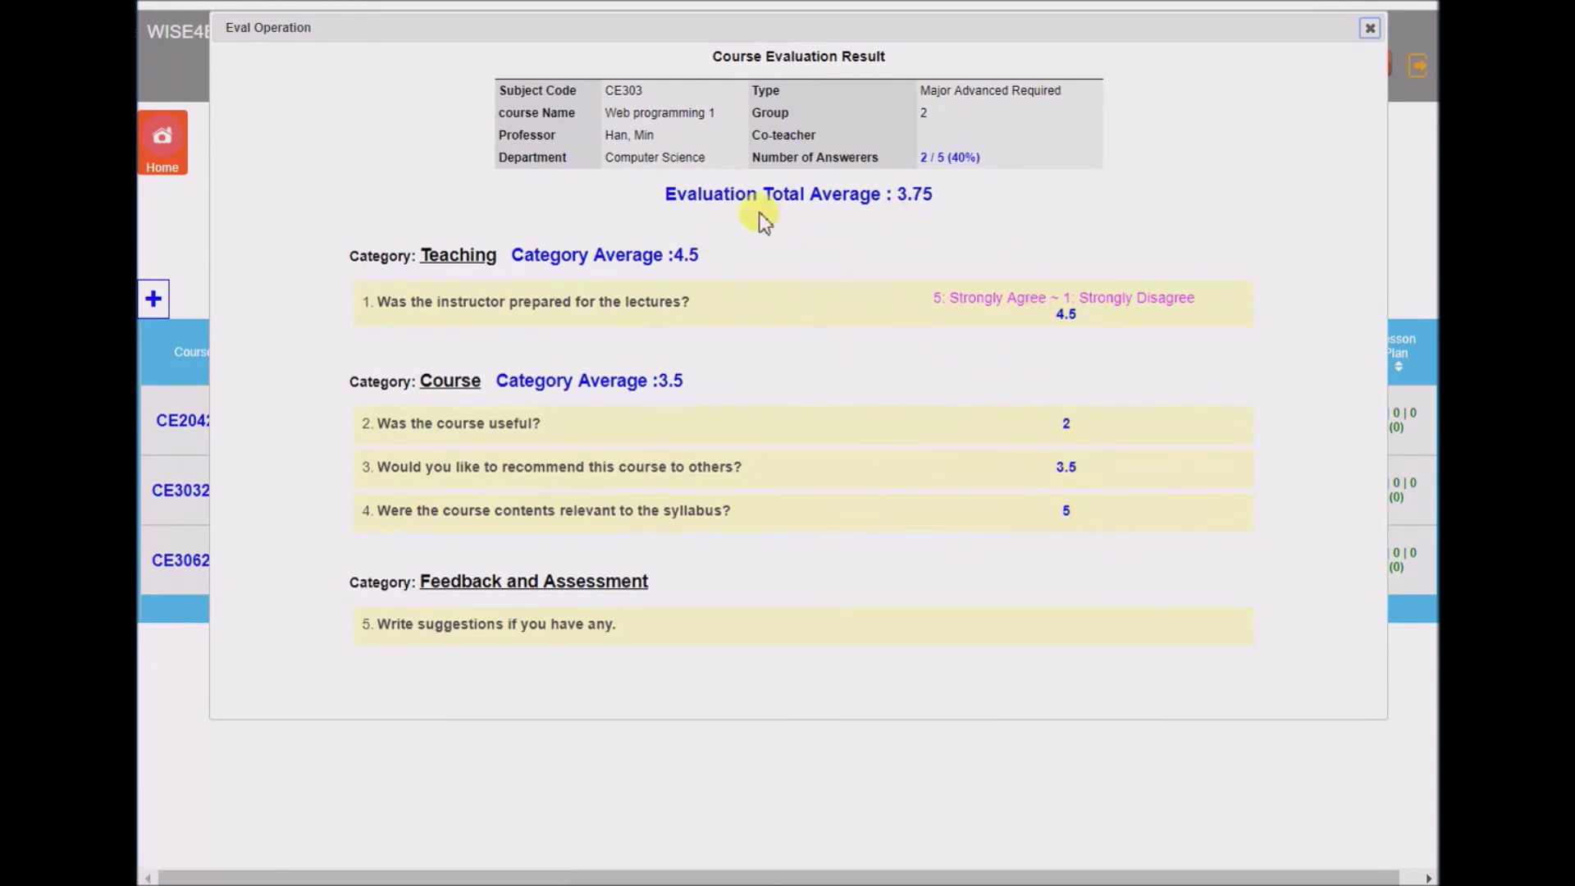
left_click(1370, 31)
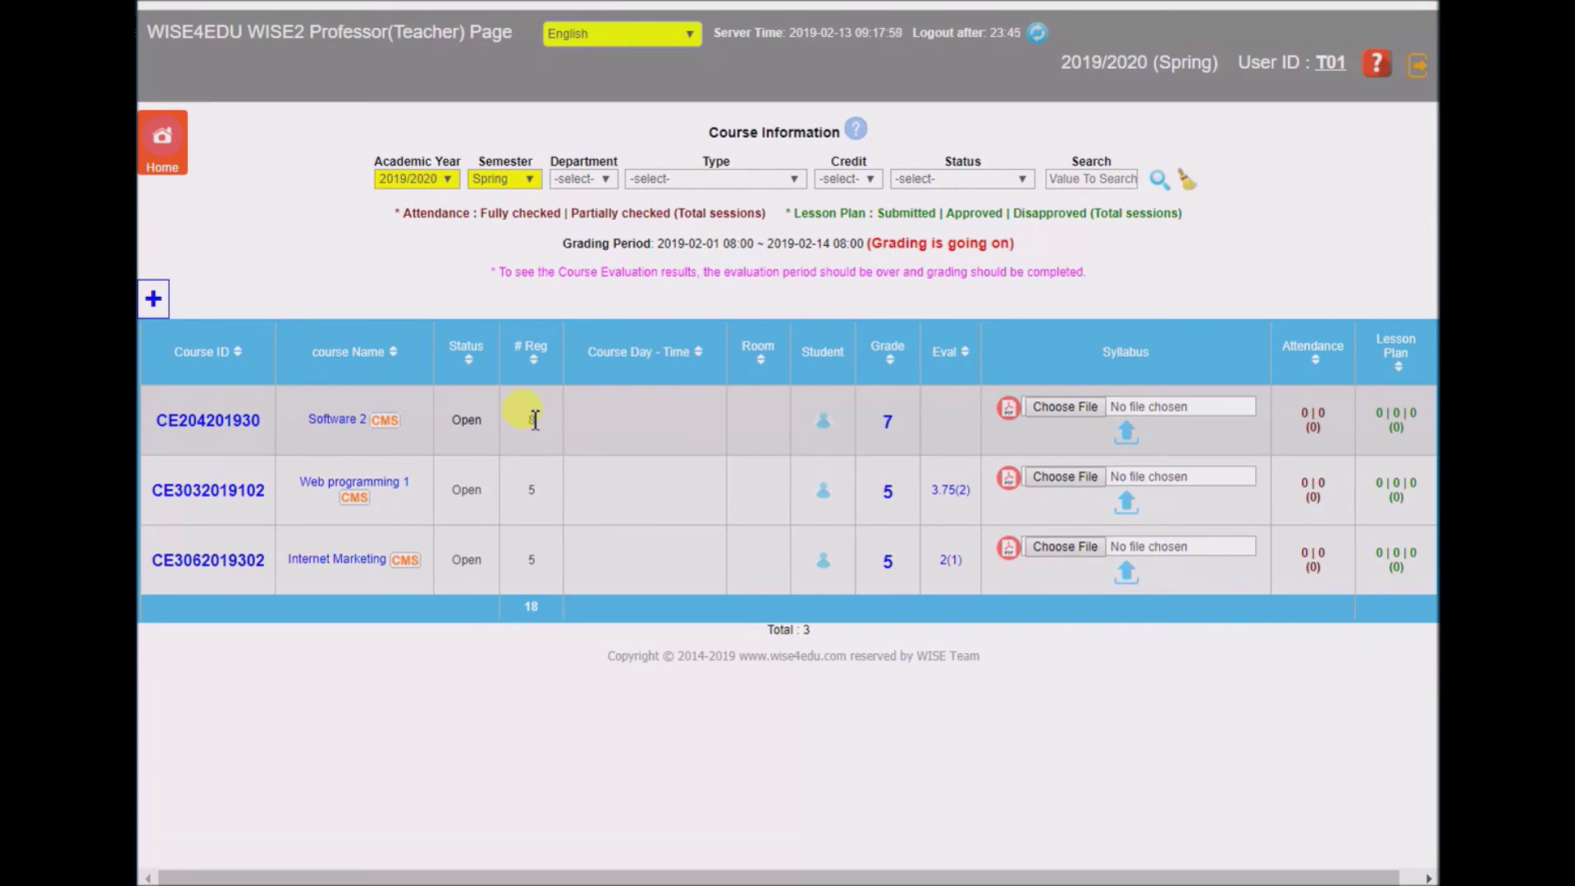
- Score the ungraded Software 2 student 90 (A0) and save the grade sheet
left_click(888, 420)
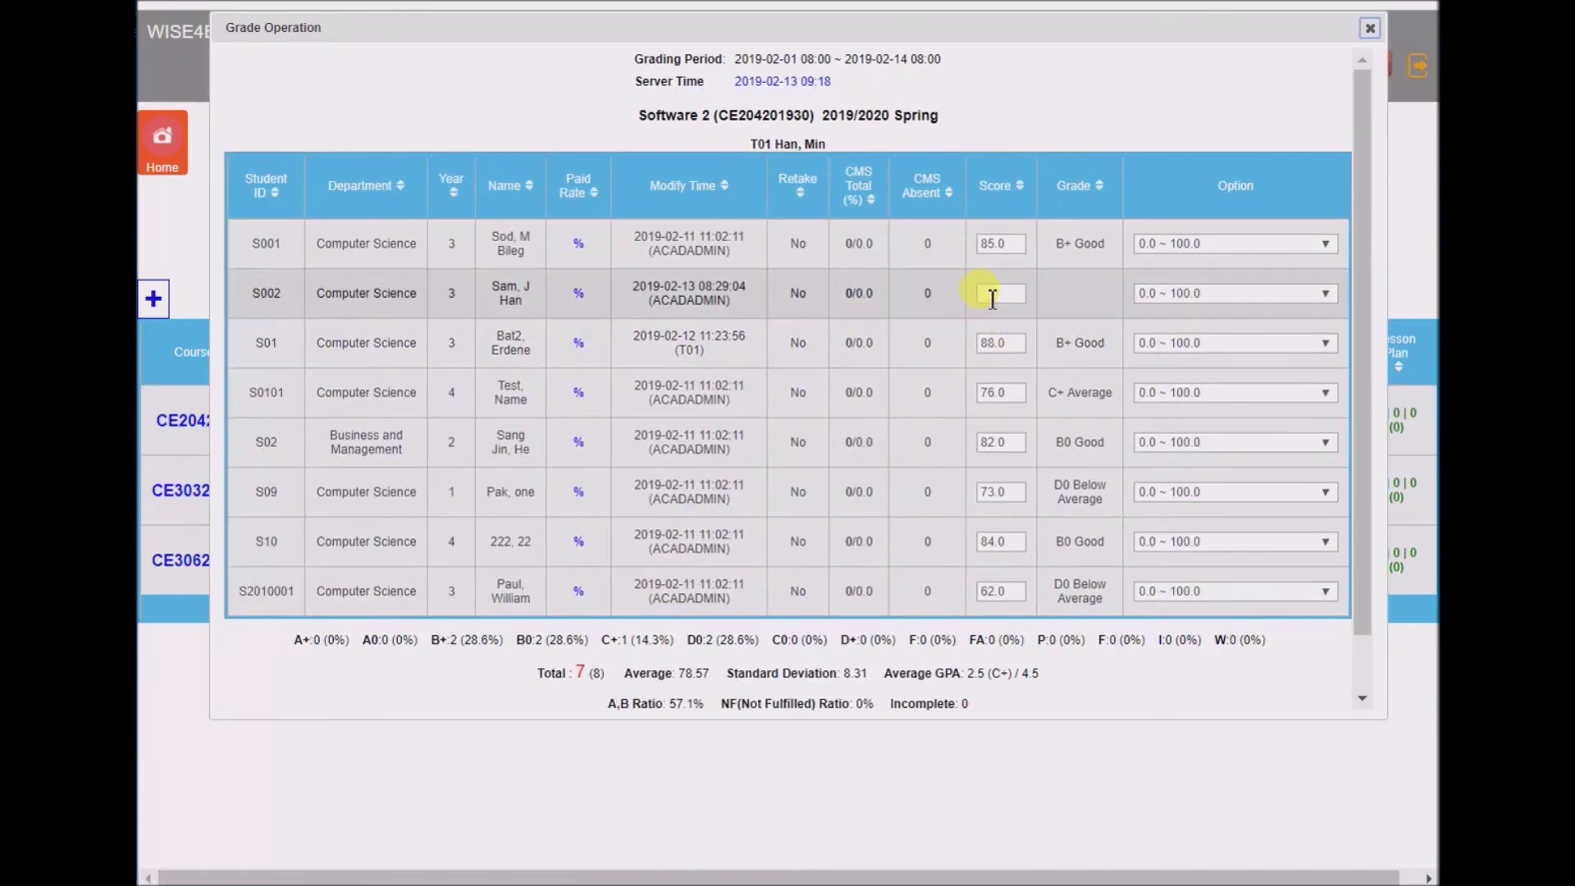
left_click(993, 295)
type("90")
key("Tab")
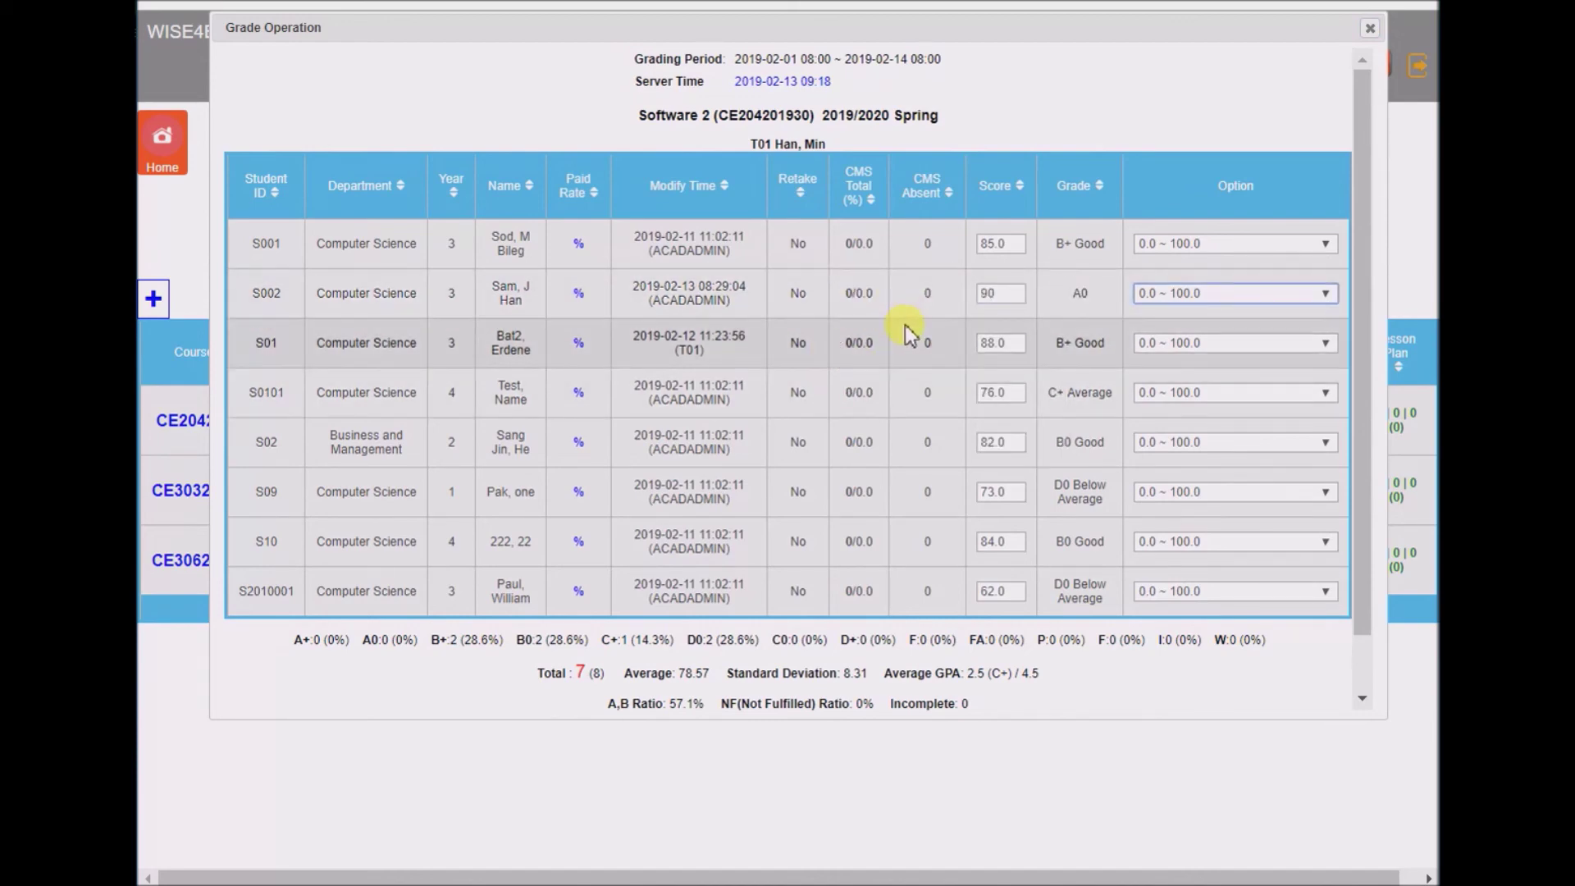
scroll(908, 327, "down", 1)
left_click(664, 678)
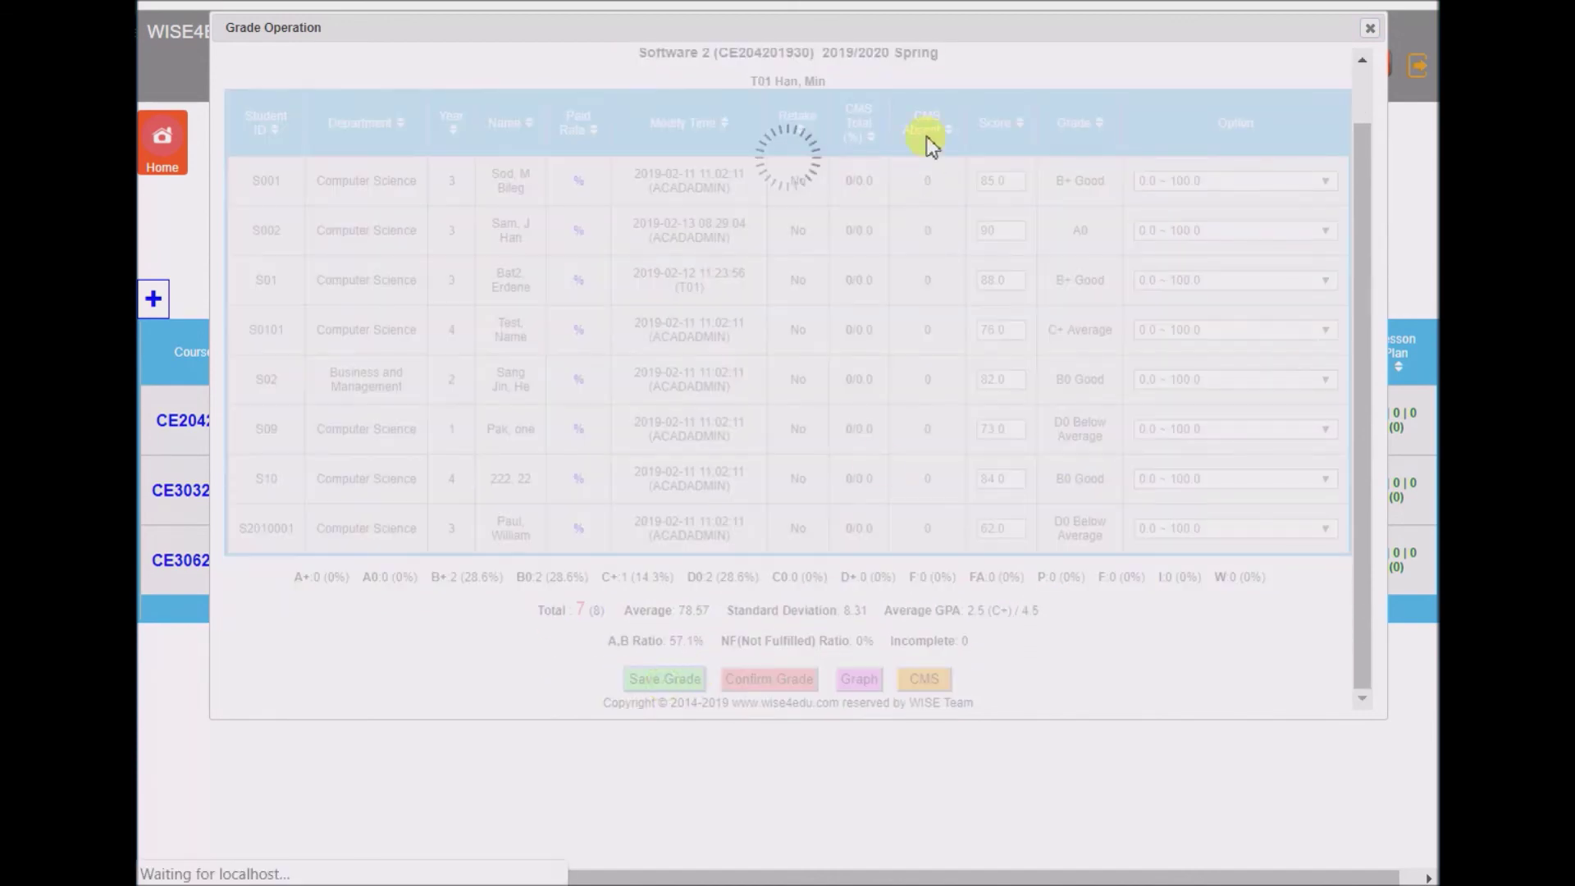
left_click(1011, 92)
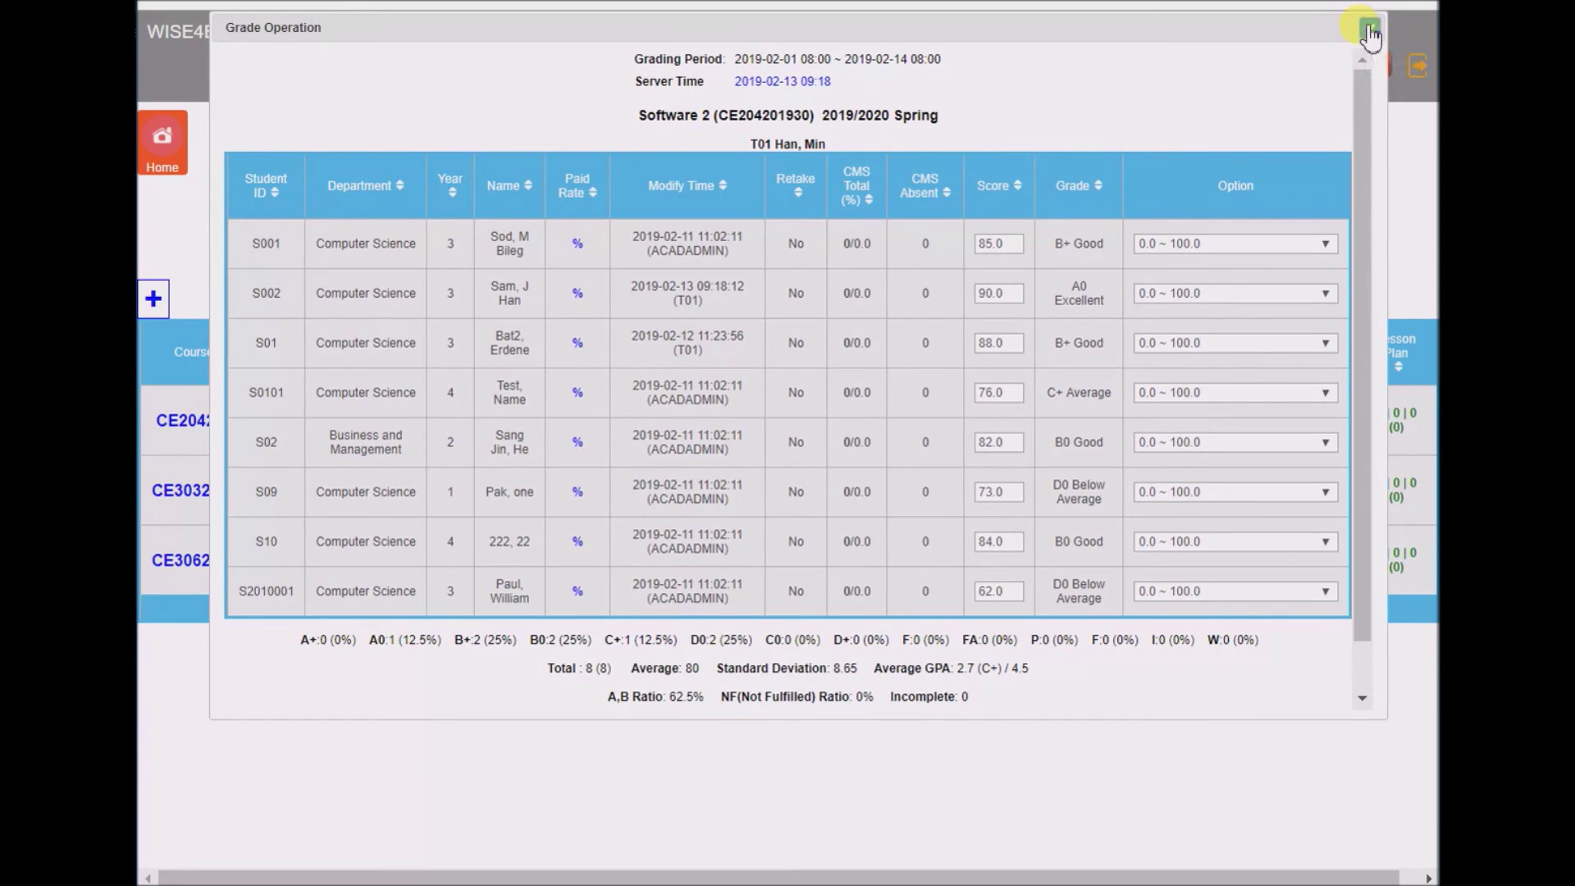
left_click(1370, 32)
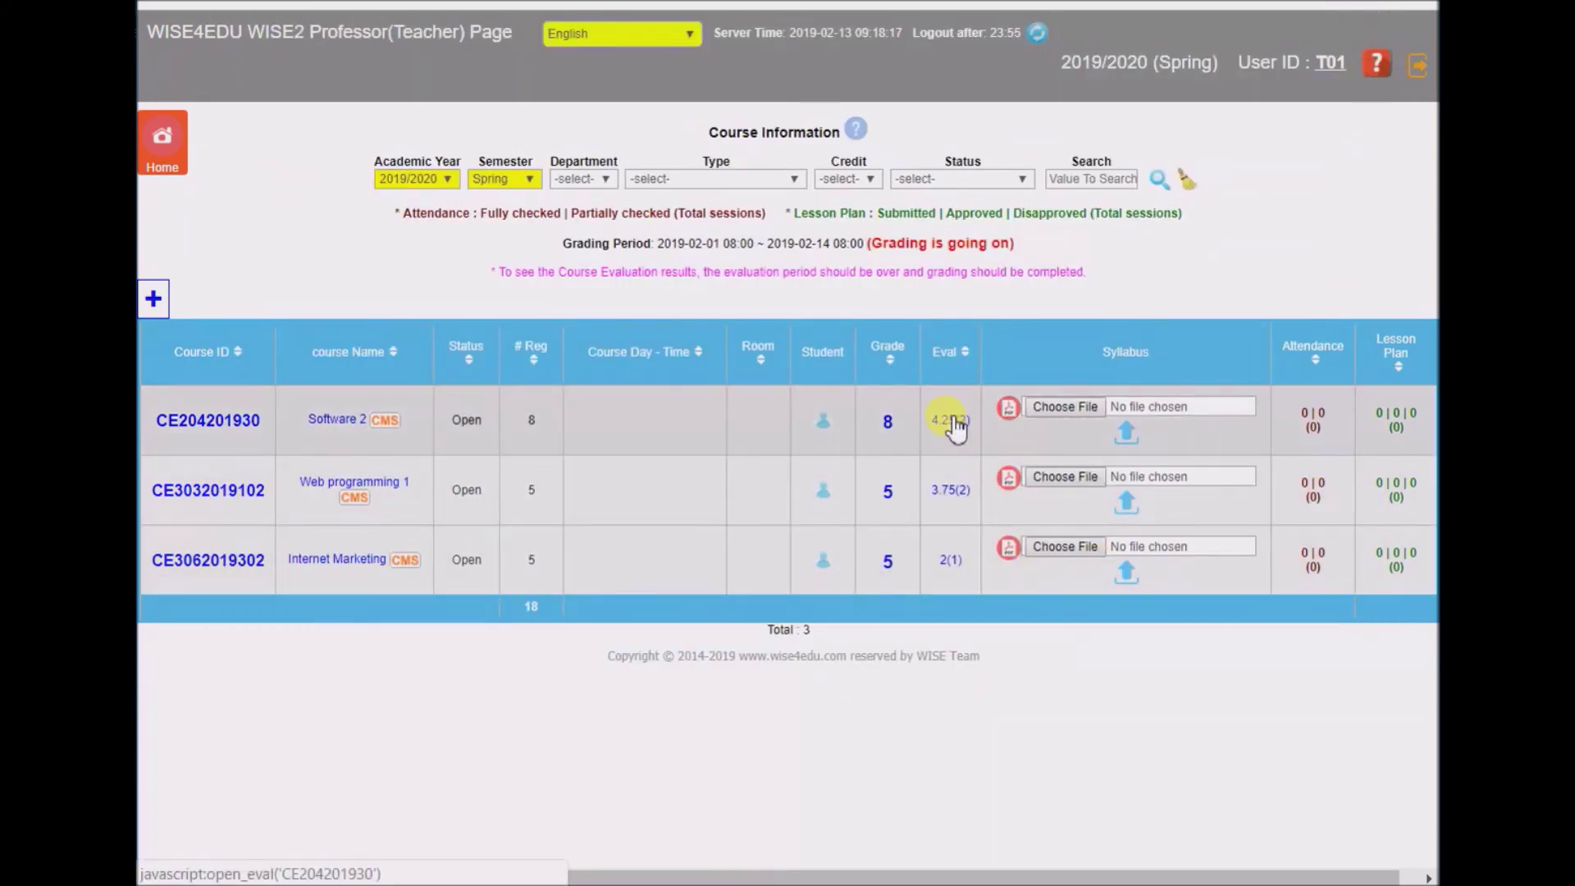